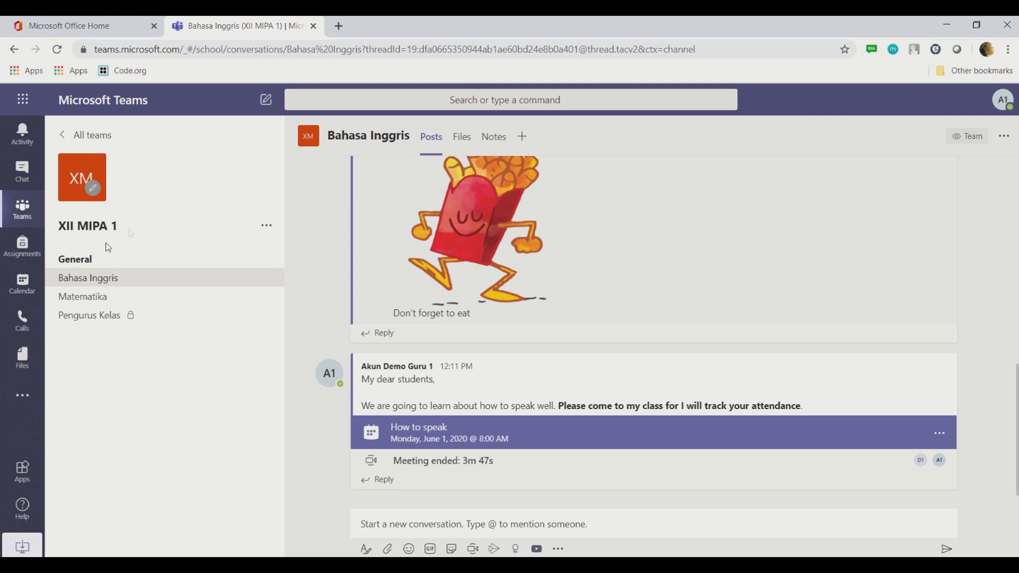
Step: Check the signed-in teacher account menu, then close it
{"action": "left_click", "coordinate": [1005, 105]}
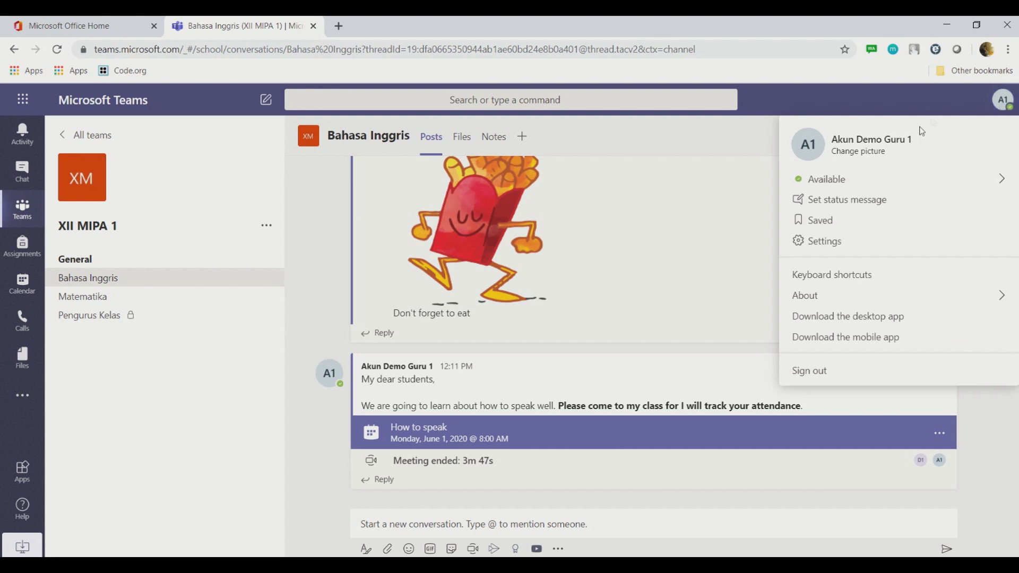
{"action": "right_click", "coordinate": [1000, 102]}
{"action": "left_click", "coordinate": [830, 156]}
{"action": "left_click", "coordinate": [719, 125]}
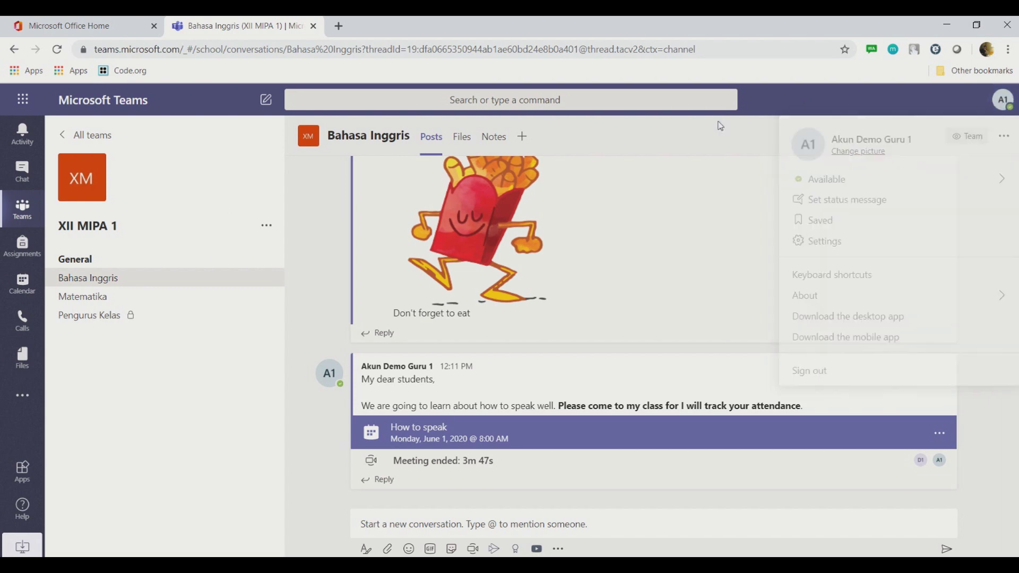
Step: Go to the XII MIPA 1 class assignments and bring up the options for creating new work
{"action": "left_click", "coordinate": [27, 252]}
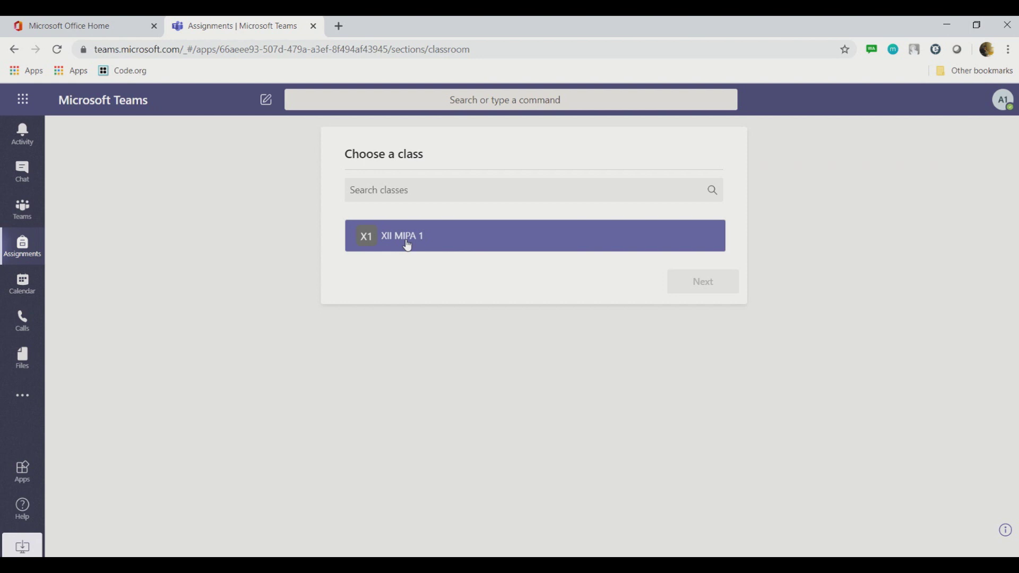
{"action": "left_click", "coordinate": [408, 245]}
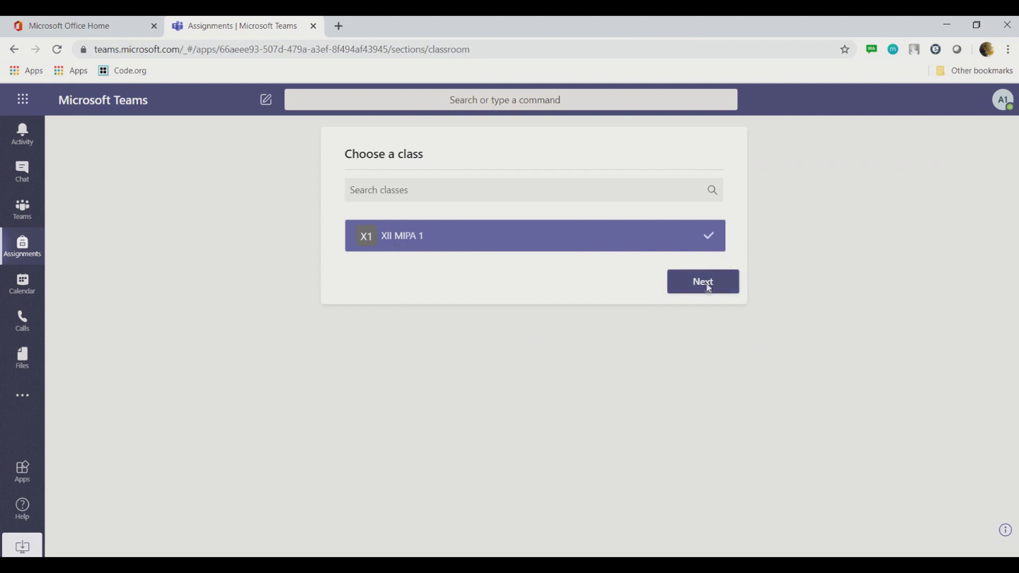
{"action": "left_click", "coordinate": [708, 287]}
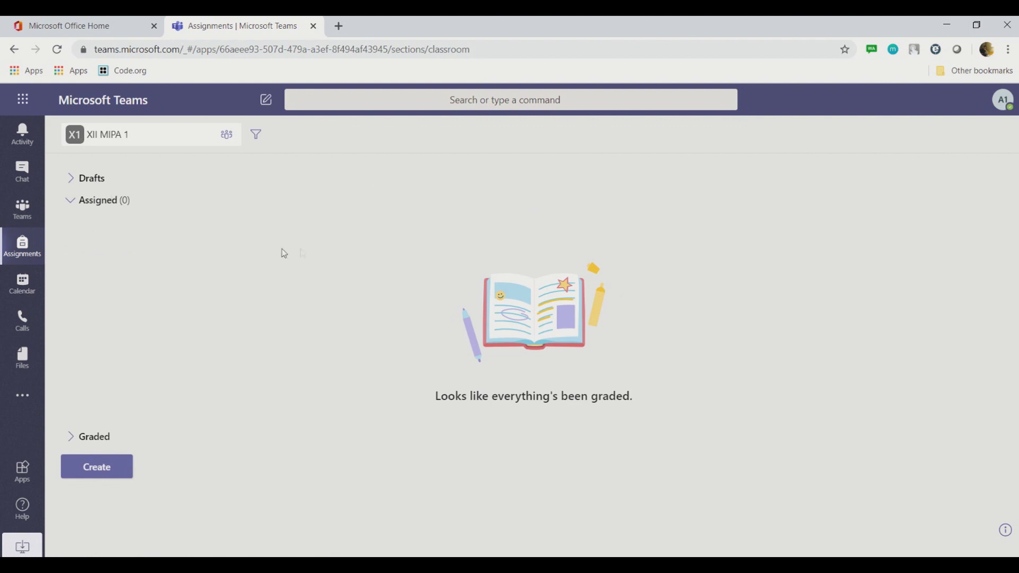
{"action": "left_click", "coordinate": [113, 472]}
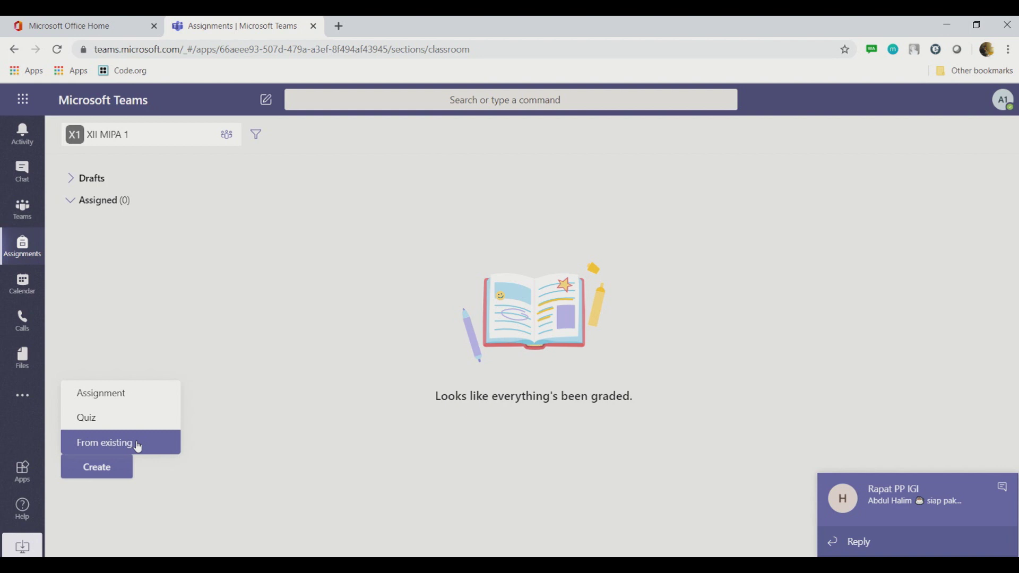
Step: Start a new assignment titled 'How to speak in front of your friend'
{"action": "left_click", "coordinate": [110, 396]}
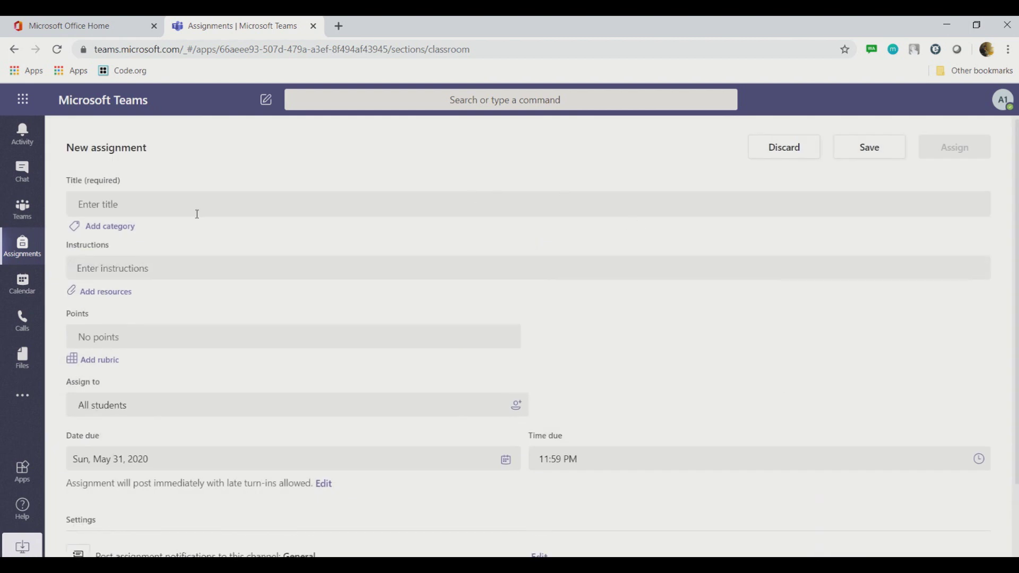
{"action": "left_click", "coordinate": [166, 202]}
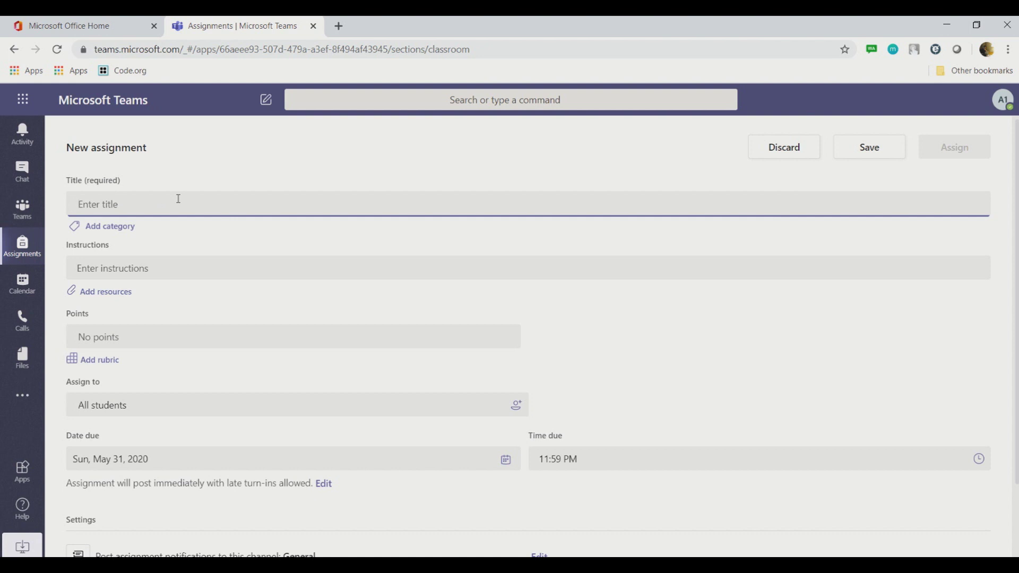
{"action": "type", "text": "How"}
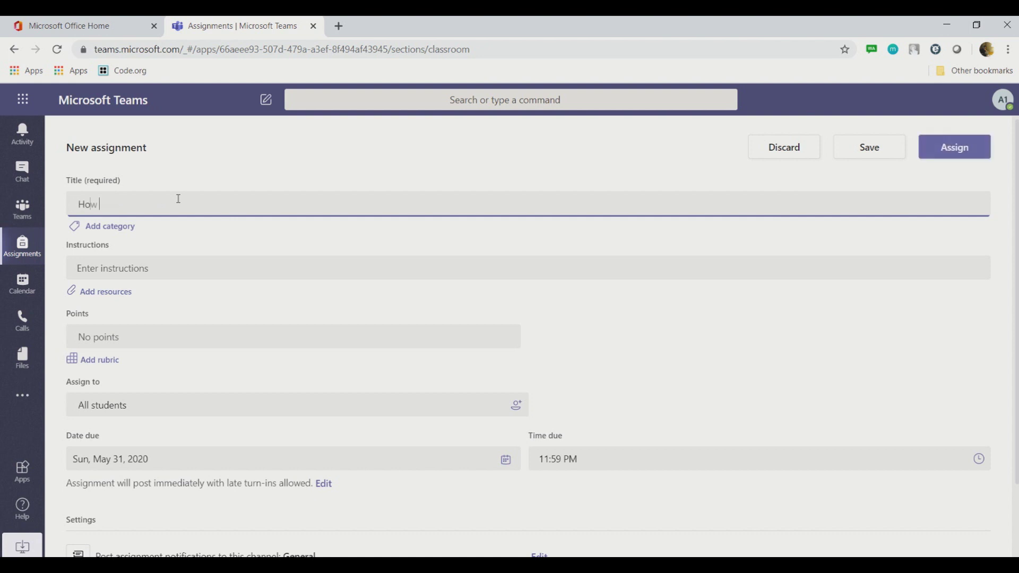
{"action": "type", "text": " to speak"}
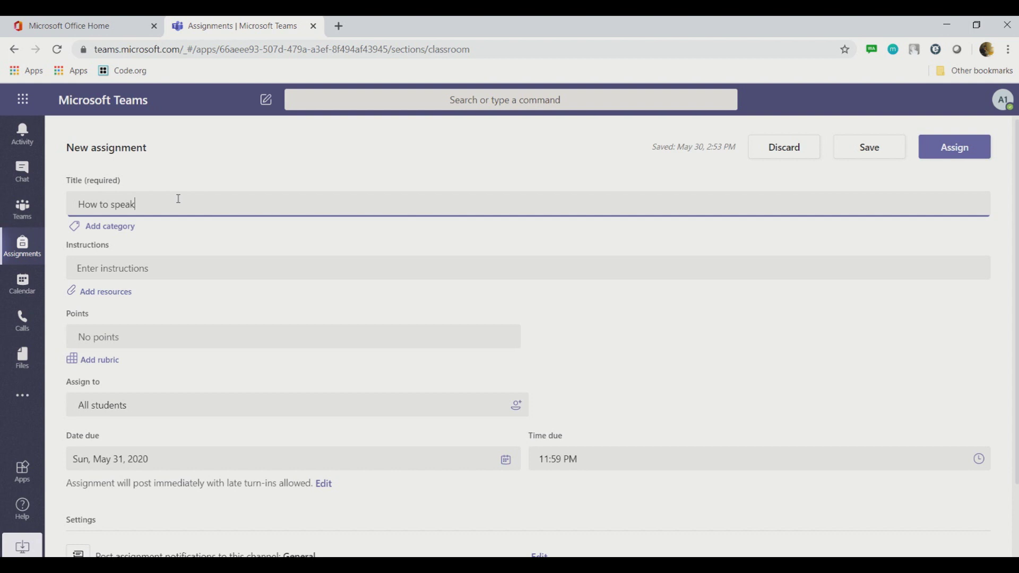
{"action": "type", "text": "in front of your friend"}
Step: Tag the assignment with the category Speaking
{"action": "left_click", "coordinate": [125, 229]}
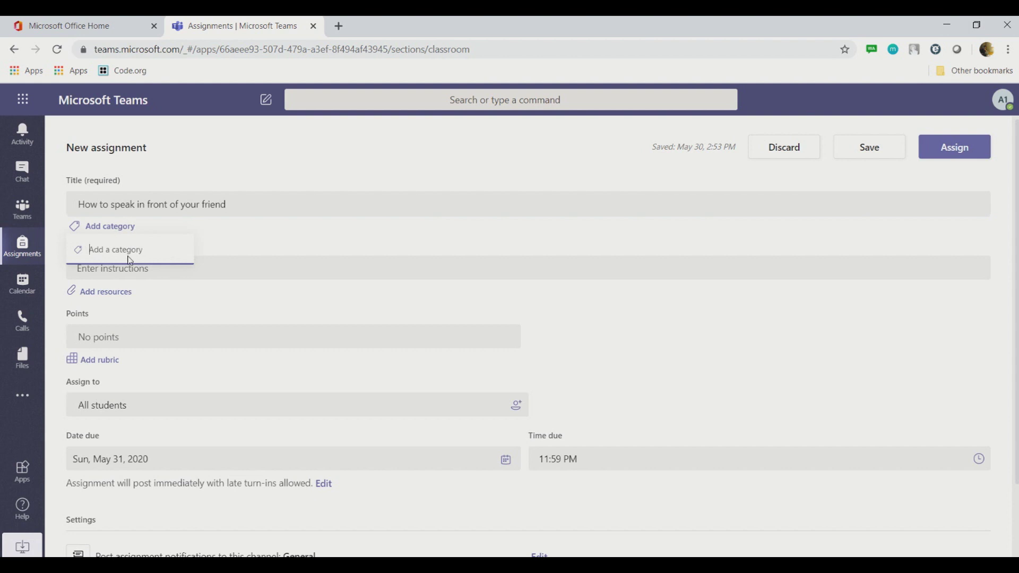
{"action": "type", "text": "Speaking"}
{"action": "key", "text": "Return"}
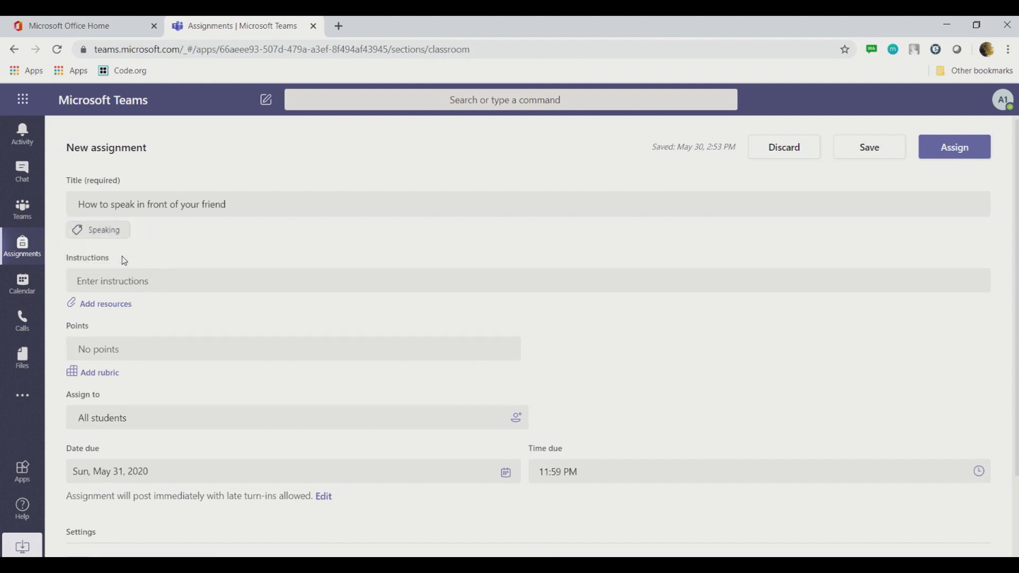
Step: Write the first instruction line asking students to write ideas about speaking well in front of friends
{"action": "left_click", "coordinate": [254, 279]}
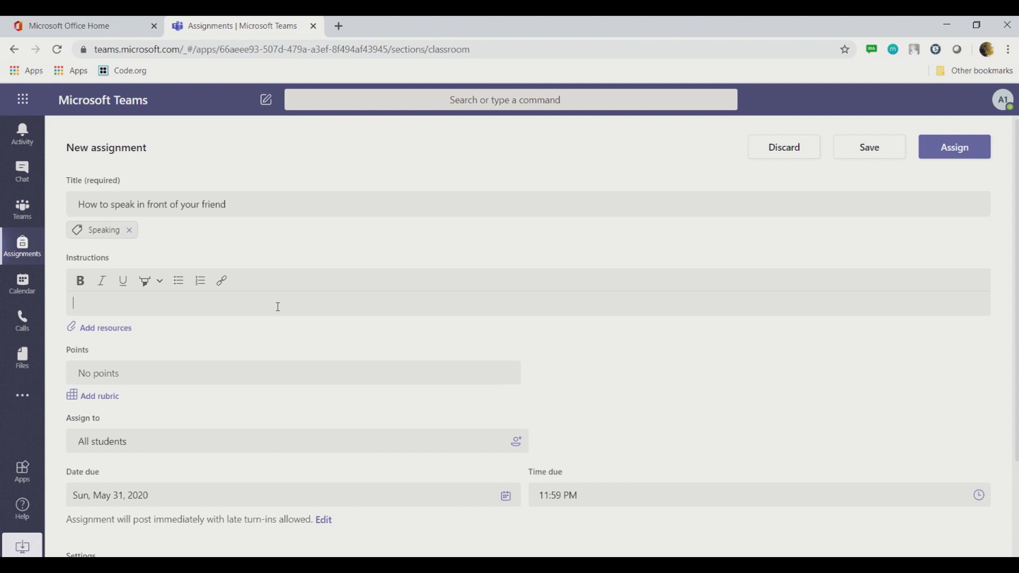
{"action": "type", "text": "Write your"}
{"action": "type", "text": "aide"}
{"action": "key", "text": "BackSpace"}
{"action": "key", "text": "BackSpace"}
{"action": "key", "text": "BackSpace"}
{"action": "key", "text": "BackSpace"}
{"action": "type", "text": "ideas about how to speak"}
{"action": "type", "text": " in fr"}
{"action": "key", "text": "BackSpace"}
{"action": "key", "text": "BackSpace"}
{"action": "key", "text": "BackSpace"}
{"action": "key", "text": "BackSpace"}
{"action": "key", "text": "BackSpace"}
{"action": "type", "text": "well in front"}
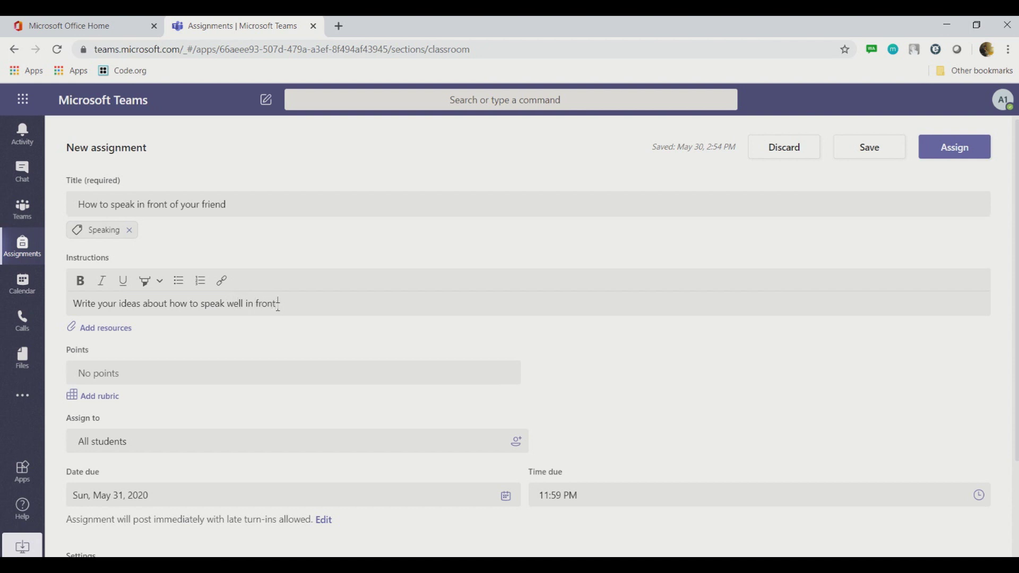
{"action": "type", "text": " of your fiends."}
Step: Add a second instruction line: 'I have provided to you the template'
{"action": "key", "text": "Return"}
{"action": "type", "text": "w"}
{"action": "key", "text": "BackSpace"}
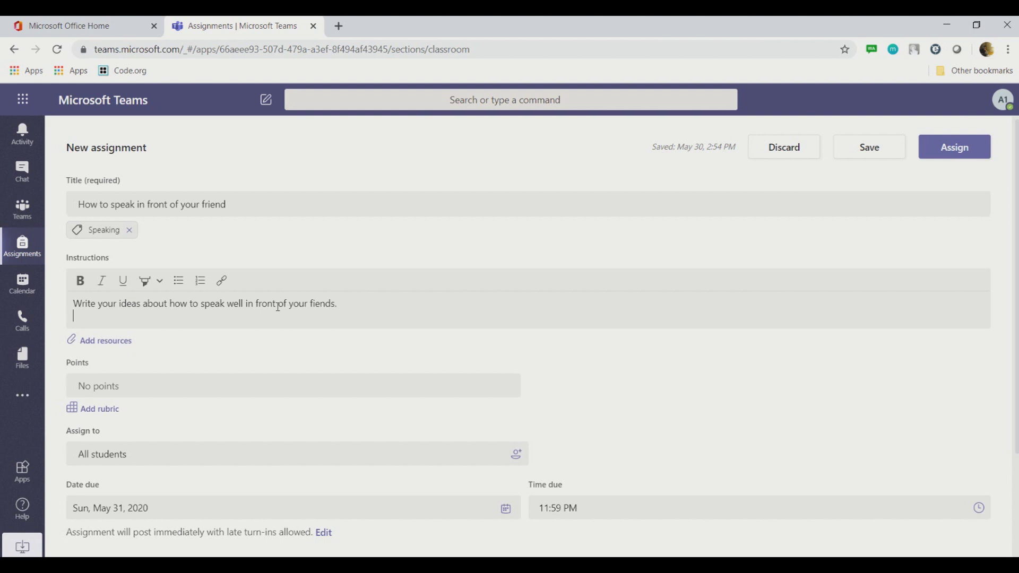
{"action": "type", "text": "I have provided to you the tep"}
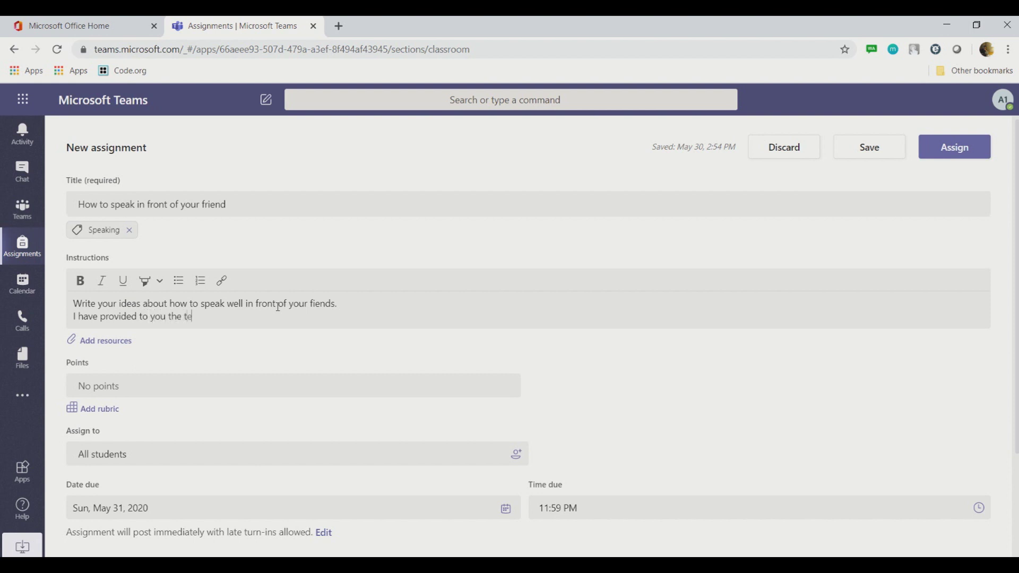
{"action": "key", "text": "BackSpace"}
{"action": "type", "text": "mplate"}
Step: Attach a new blank Word document named 'How to Speak Template' to the assignment
{"action": "left_click", "coordinate": [102, 342]}
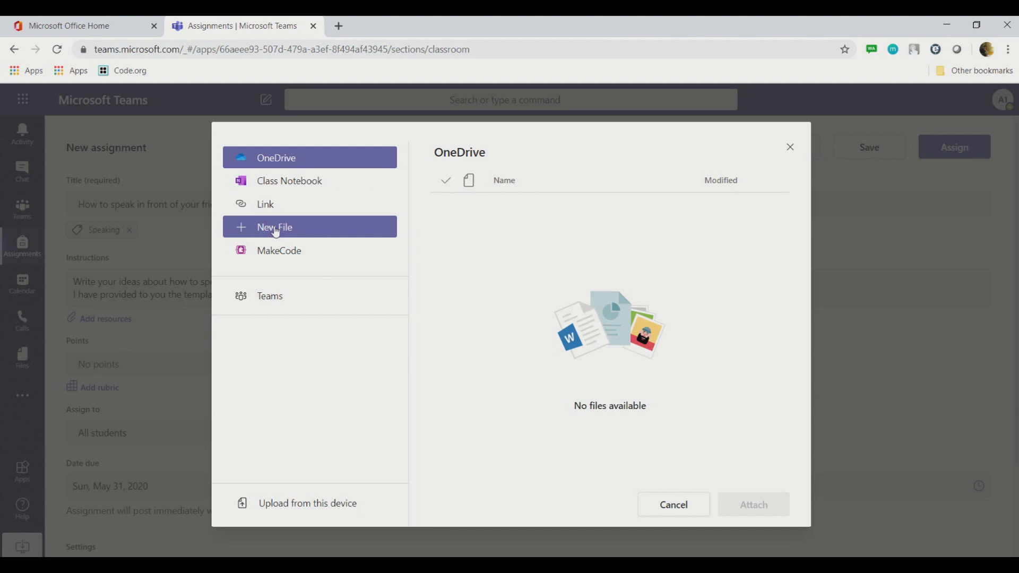
{"action": "left_click", "coordinate": [276, 232]}
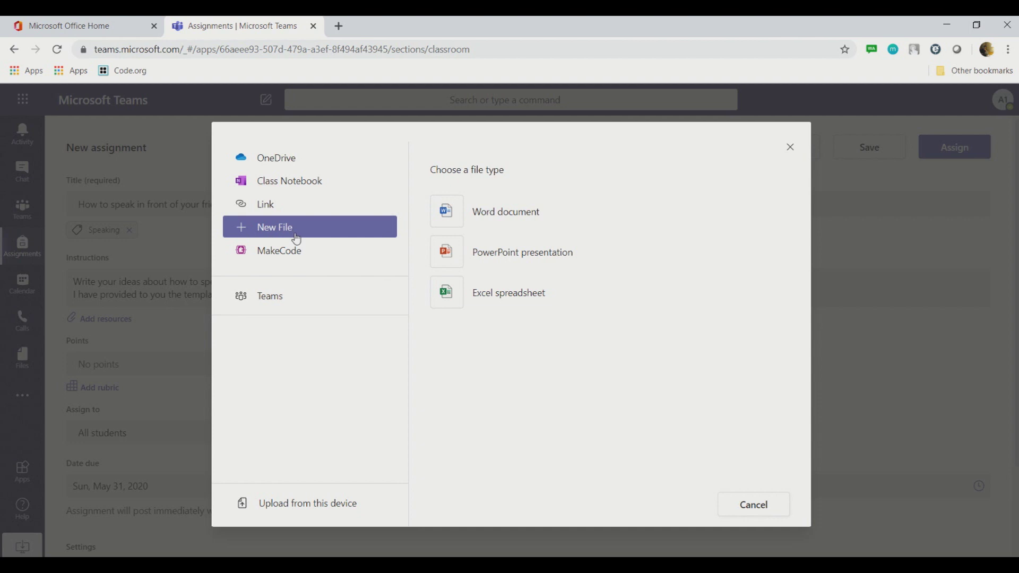
{"action": "left_click", "coordinate": [456, 216]}
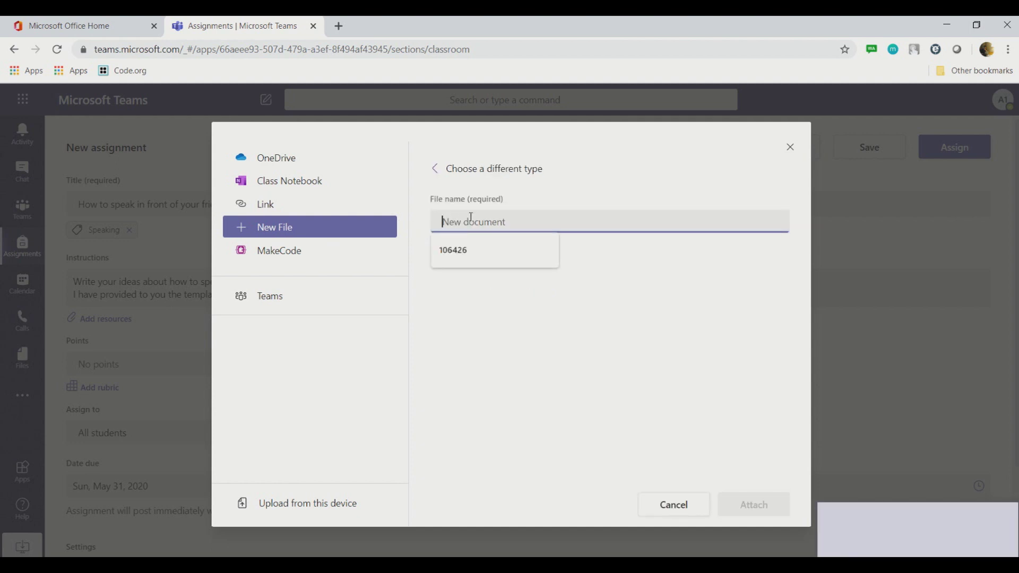
{"action": "type", "text": "How to Spea"}
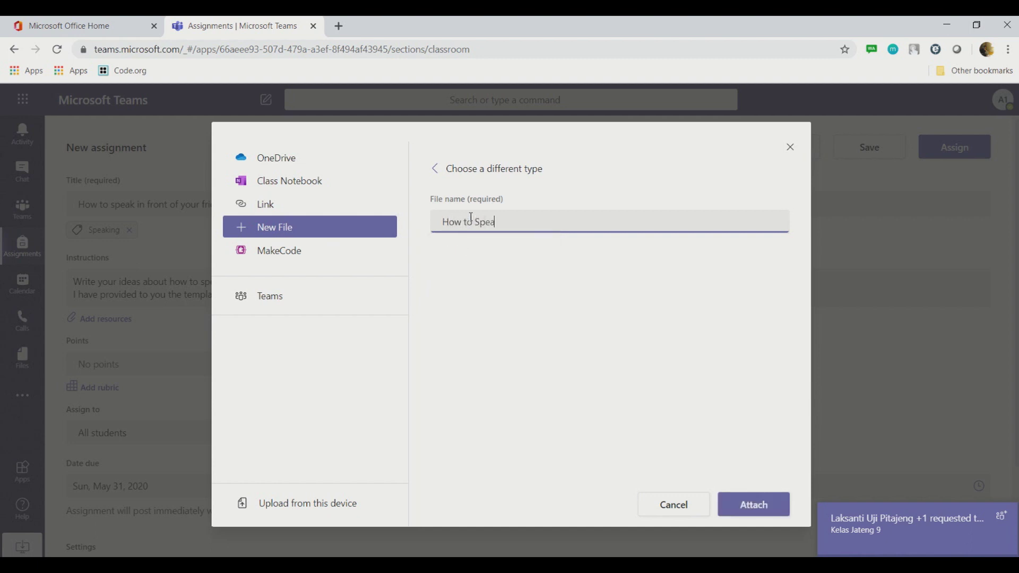
{"action": "type", "text": "k Template"}
{"action": "left_click", "coordinate": [754, 505]}
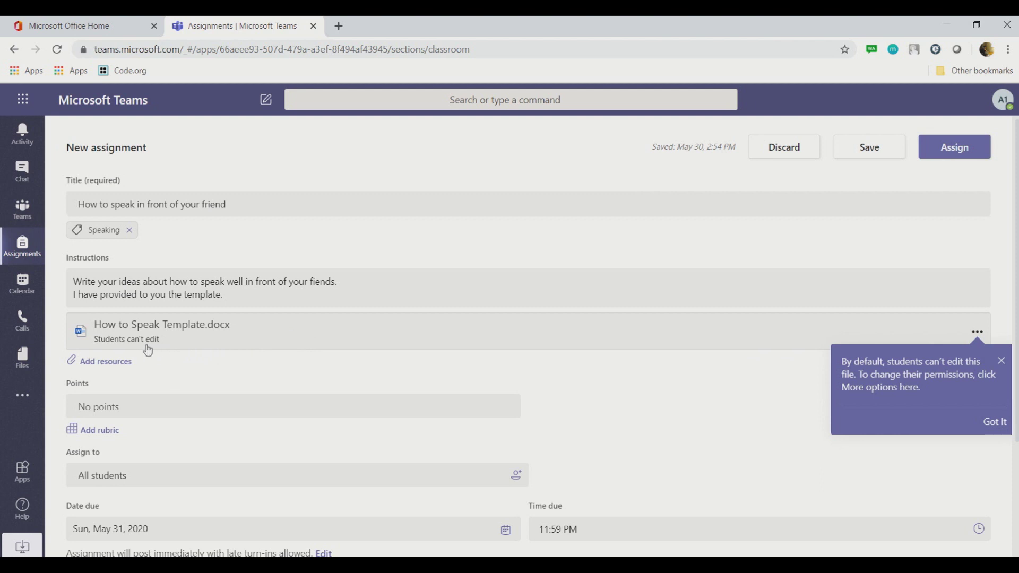
Step: Set How to Speak Template.docx so students edit their own copy, then open the file
{"action": "left_click", "coordinate": [1000, 422]}
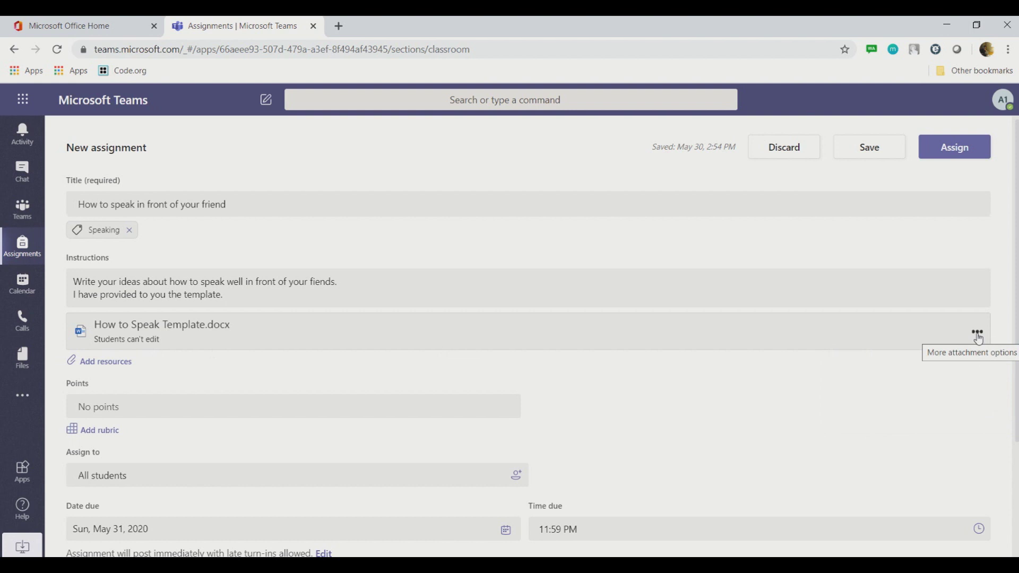
{"action": "left_click", "coordinate": [978, 334]}
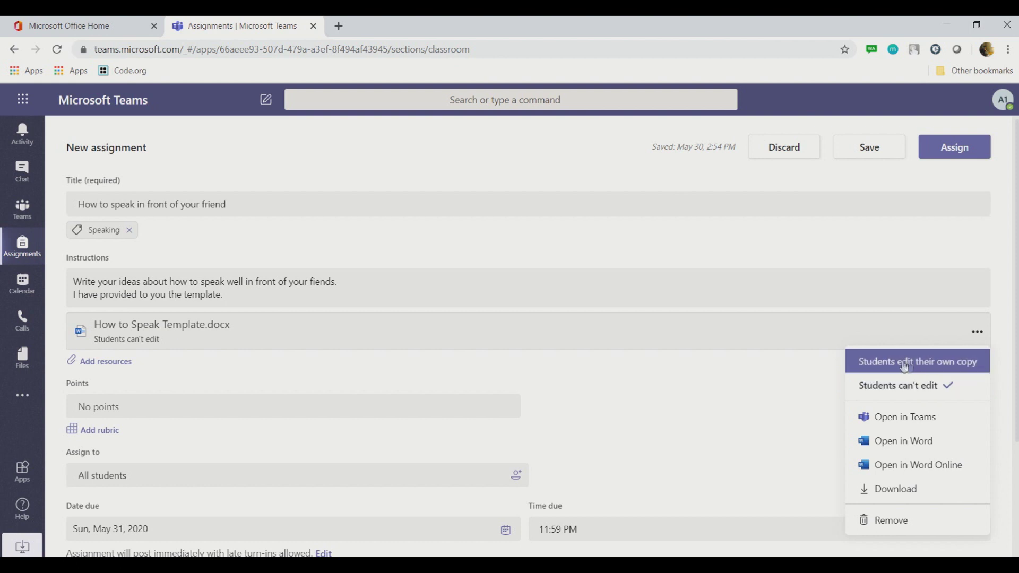
{"action": "left_click", "coordinate": [953, 369]}
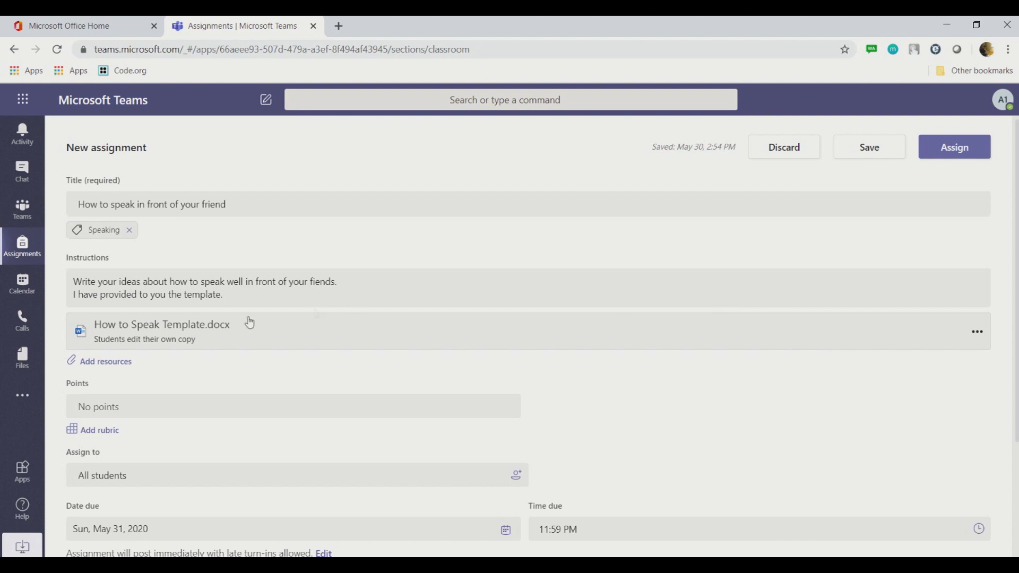
{"action": "left_click", "coordinate": [232, 328]}
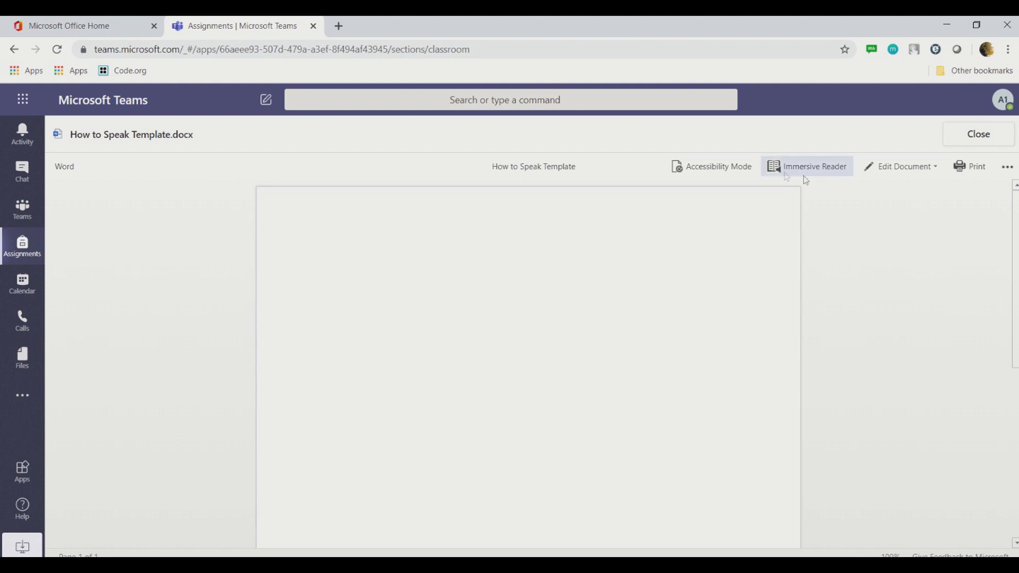
Step: Open How to Speak Template.docx for editing in Word in the browser
{"action": "left_click", "coordinate": [926, 169]}
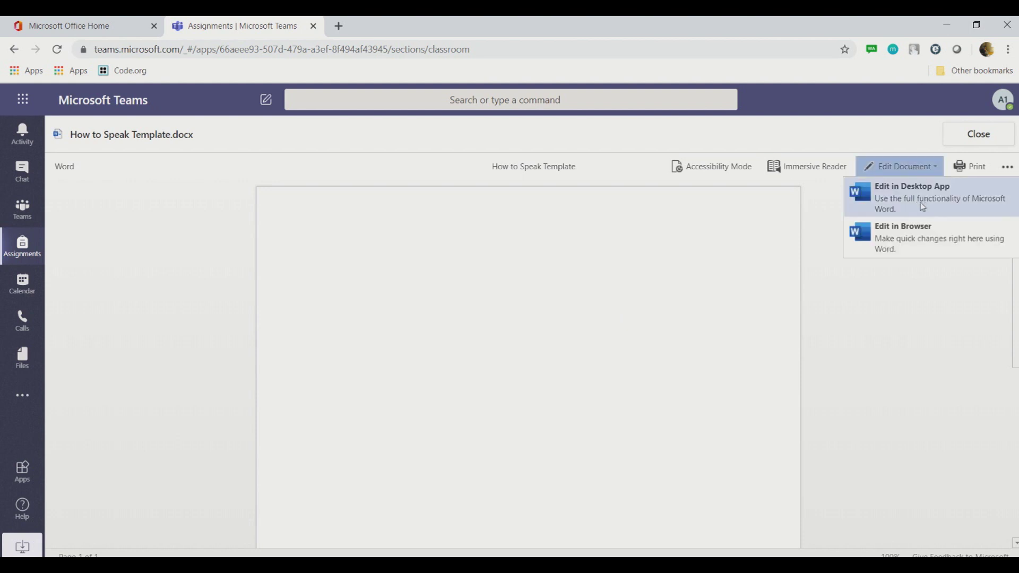
{"action": "left_click", "coordinate": [925, 244]}
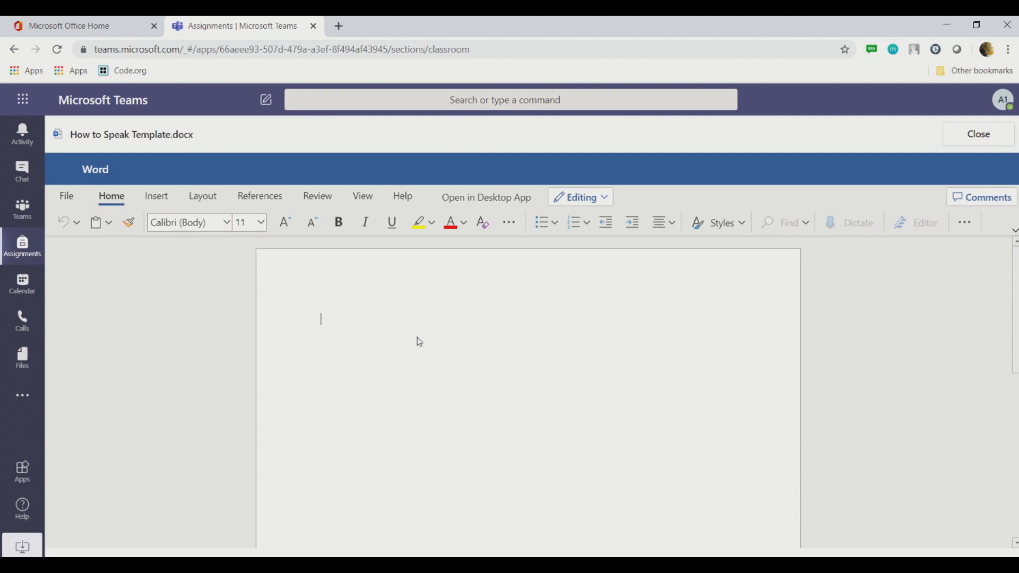
Step: Set the font size to 15 pt and type the label 'Your Full Name:'
{"action": "left_click", "coordinate": [252, 222]}
{"action": "type", "text": "15"}
{"action": "left_click", "coordinate": [466, 318]}
{"action": "left_click", "coordinate": [248, 220]}
{"action": "type", "text": "15"}
{"action": "key", "text": "Return"}
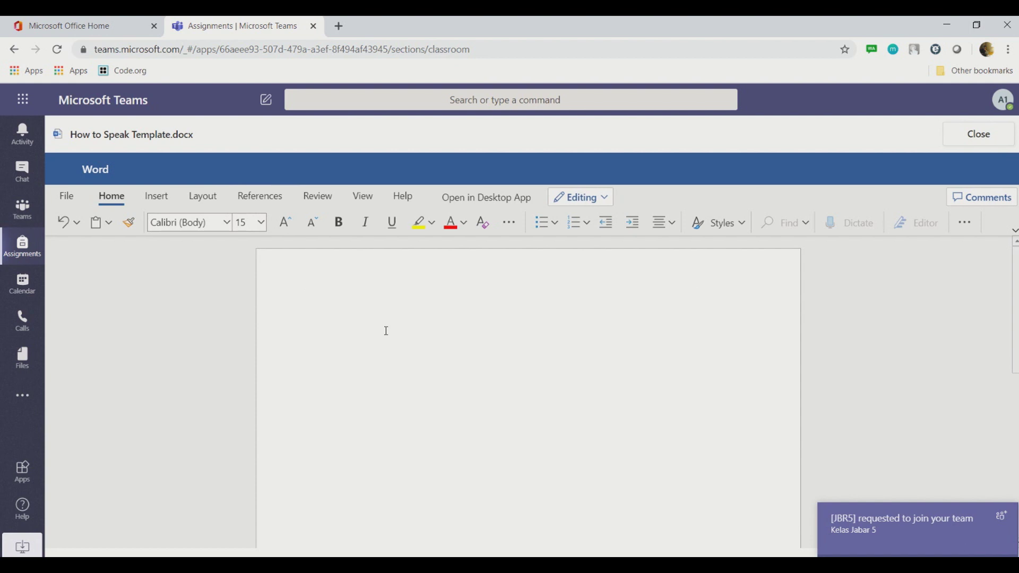
{"action": "type", "text": "Your "}
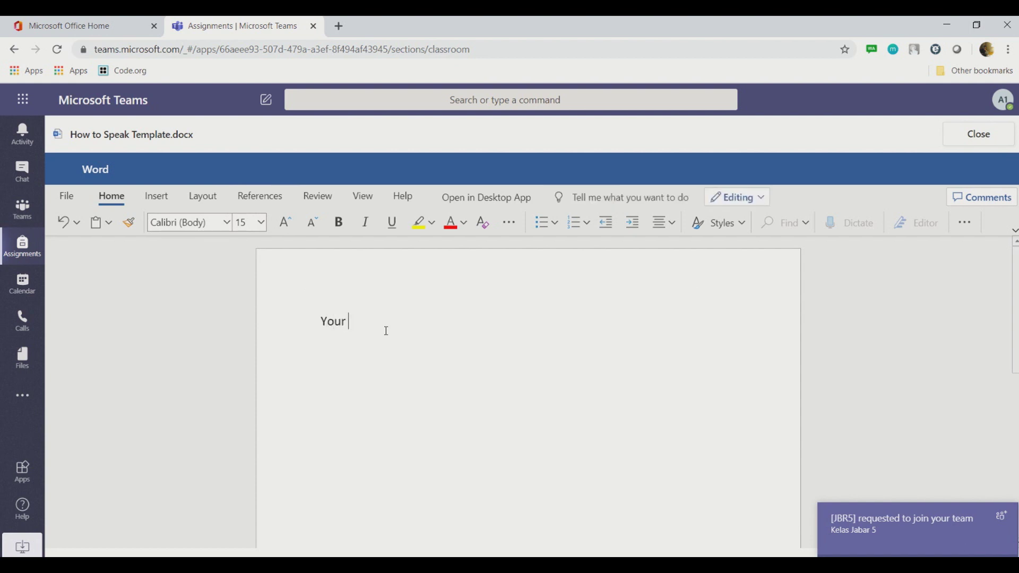
{"action": "type", "text": "Full Name"}
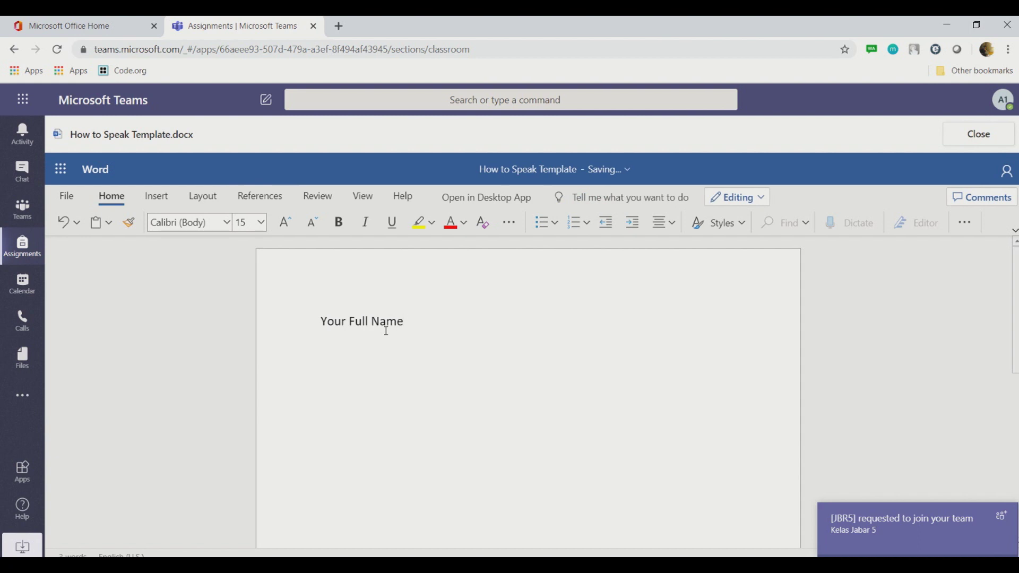
{"action": "type", "text": ":"}
{"action": "key", "text": "Return"}
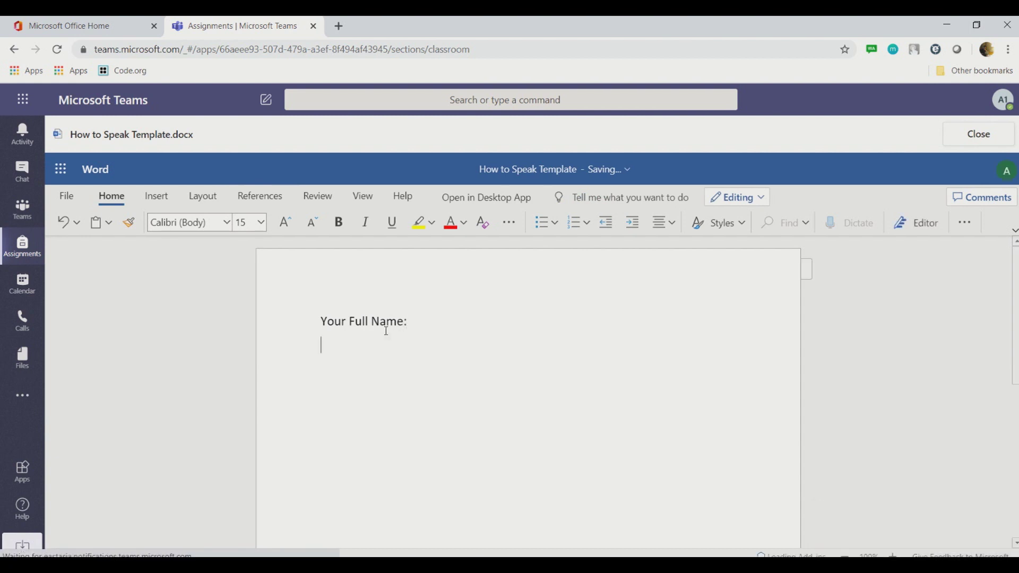
Step: Type the COVID-19 pandemic in Indonesia question and the prompt 'Write your ideas below:'
{"action": "type", "text": "What do you thi"}
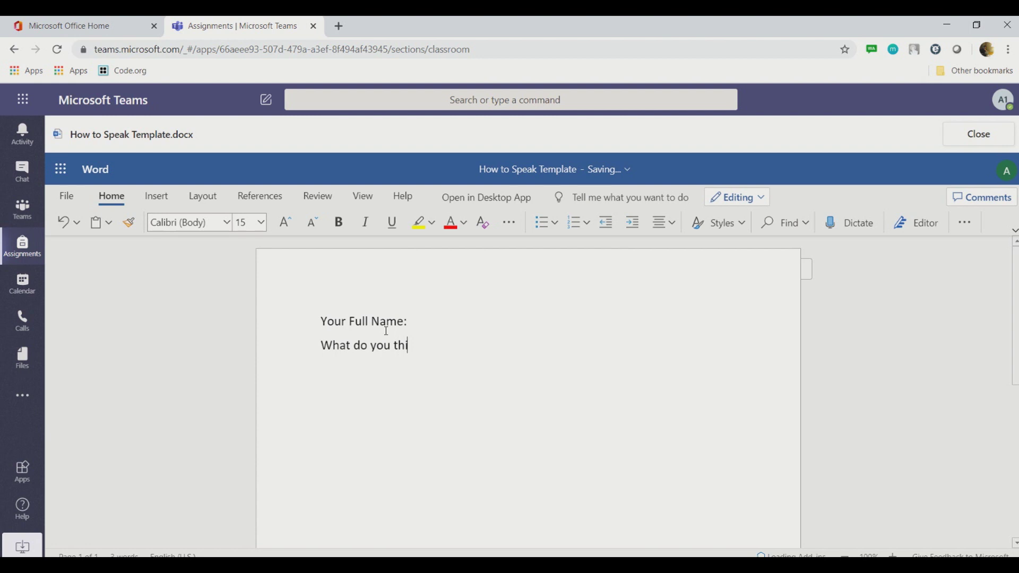
{"action": "type", "text": "nk about your"}
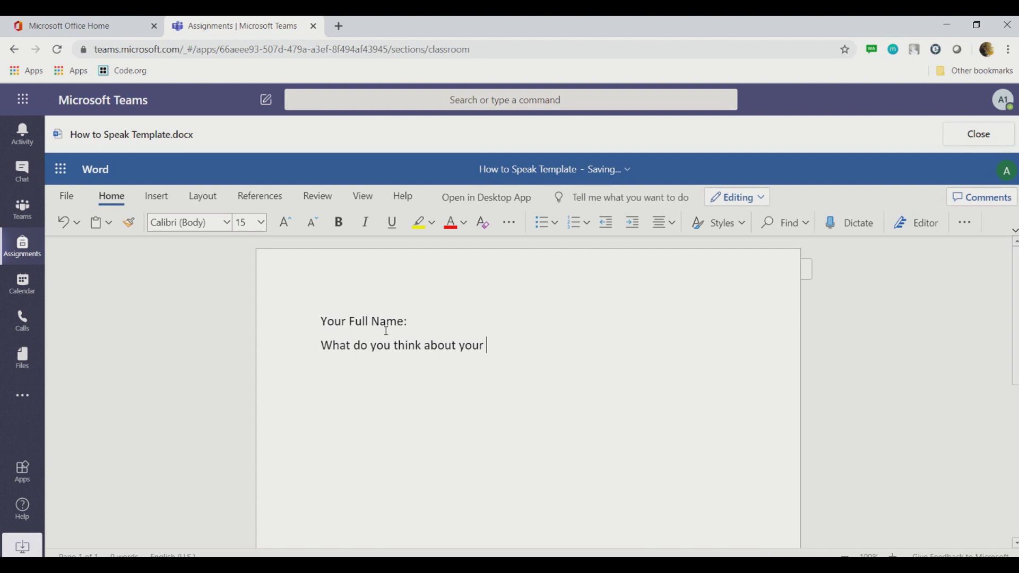
{"action": "key", "text": "BackSpace"}
{"action": "key", "text": "BackSpace"}
{"action": "key", "text": "BackSpace"}
{"action": "key", "text": "BackSpace"}
{"action": "key", "text": "BackSpace"}
{"action": "type", "text": "COVID-19 pandemic i"}
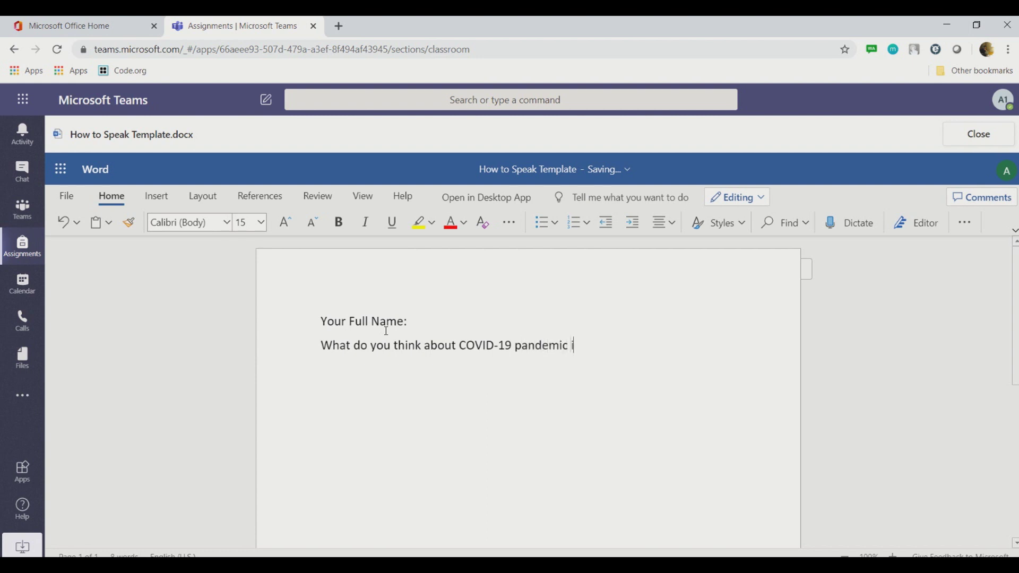
{"action": "type", "text": "n Indonesia? W"}
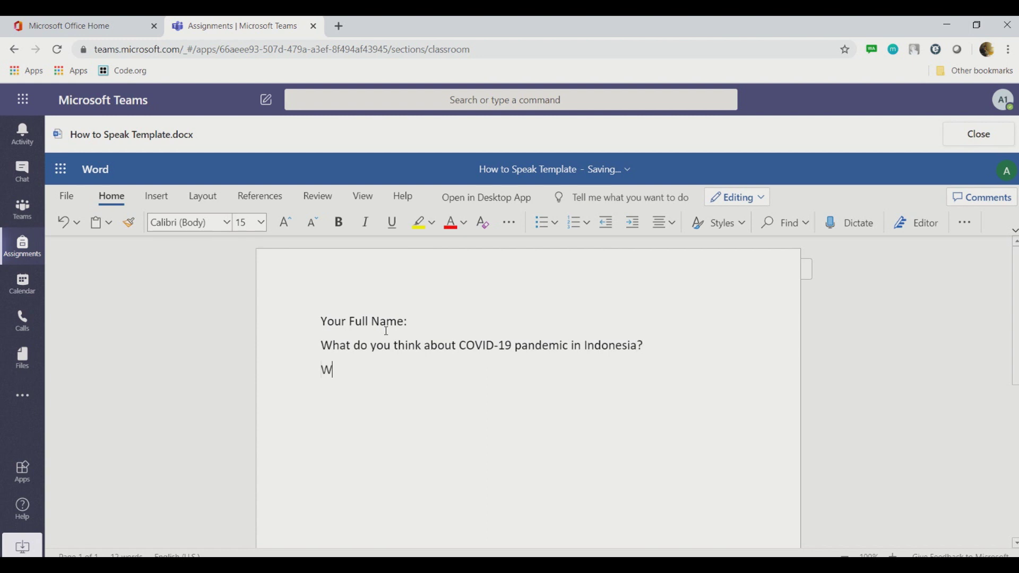
{"action": "type", "text": "rite your ideasa"}
{"action": "key", "text": "BackSpace"}
{"action": "type", "text": "below:"}
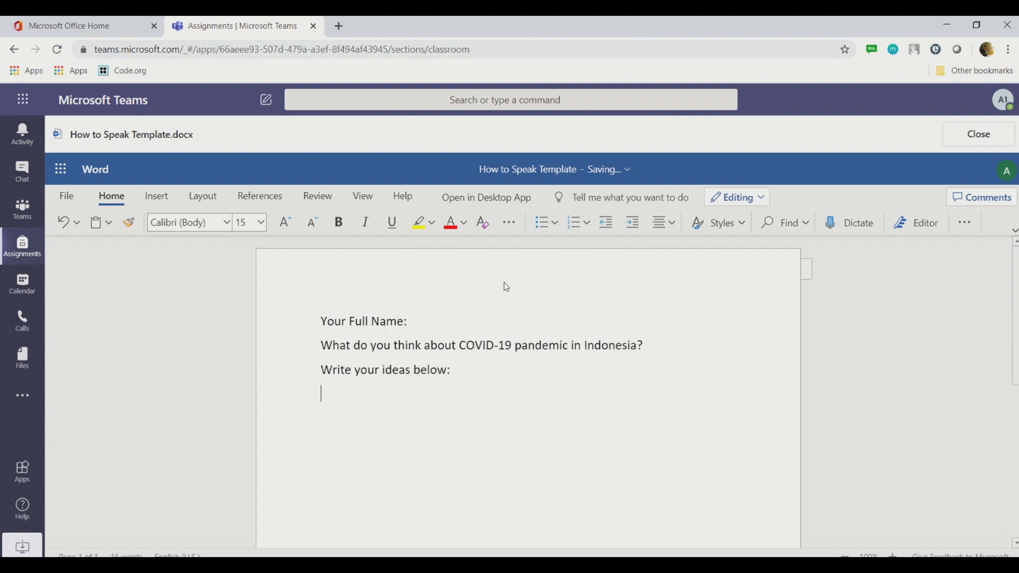
Step: Insert a blank line above the question and add a dashed line under the prompt
{"action": "left_click", "coordinate": [440, 319]}
{"action": "left_click", "coordinate": [320, 347]}
{"action": "key", "text": "Return"}
{"action": "left_click", "coordinate": [332, 440]}
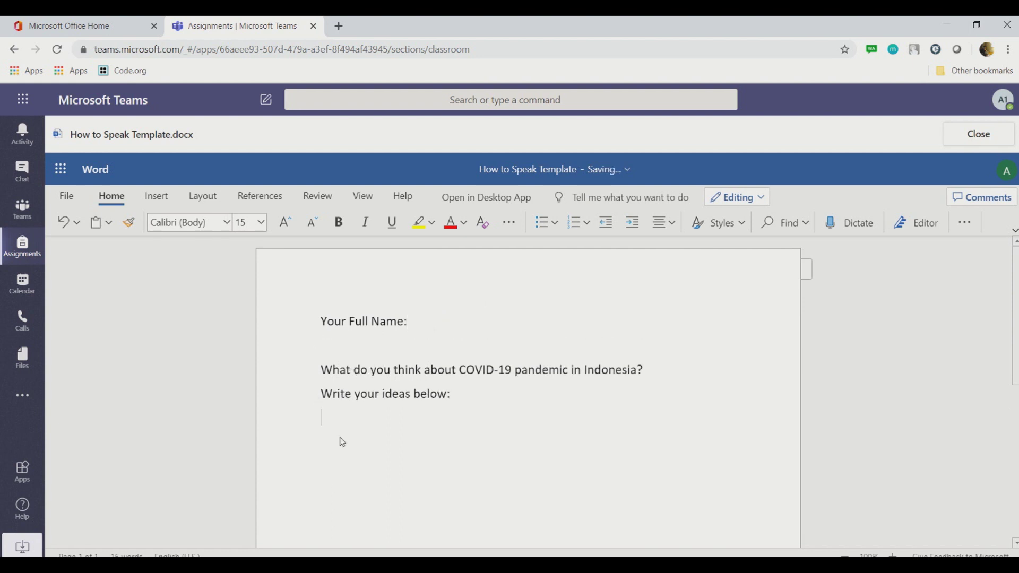
{"action": "type", "text": "--------------------------------------------"}
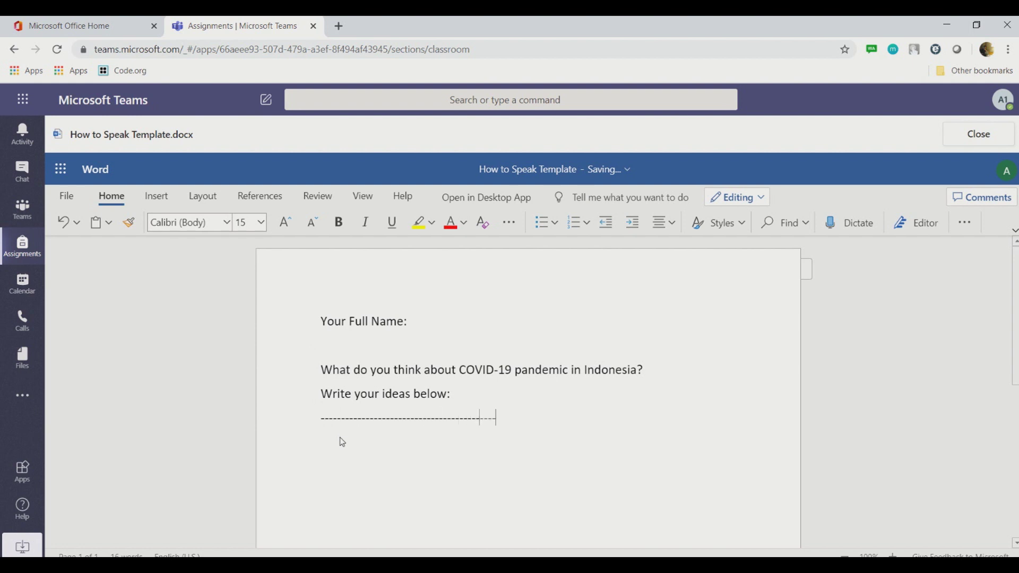
{"action": "type", "text": "------------------------------------------------------------"}
Step: Close the template document and set the assignment's points to 100
{"action": "left_click", "coordinate": [978, 134]}
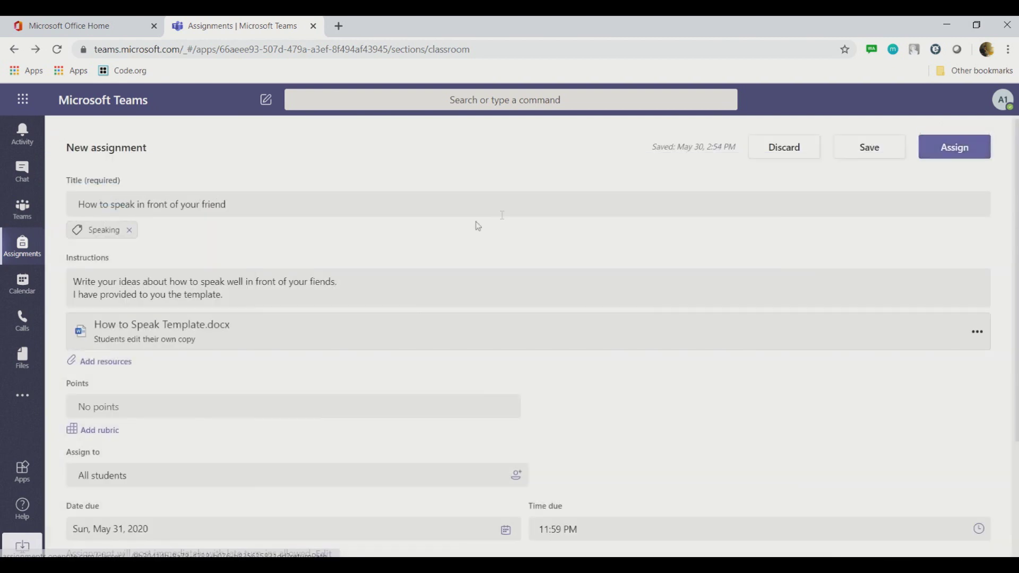
{"action": "scroll", "coordinate": [499, 210], "scroll_direction": "down", "scroll_amount": 3}
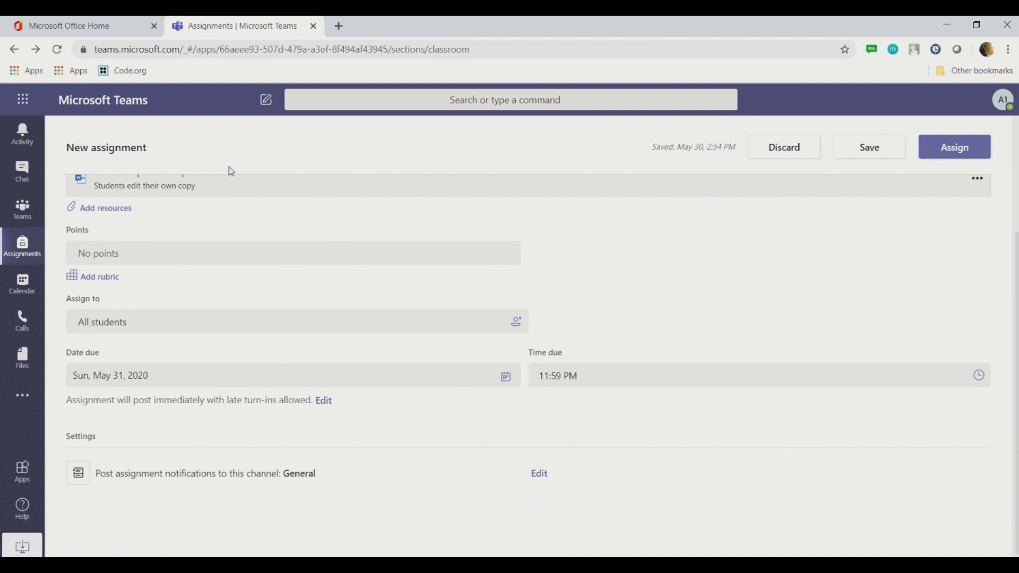
{"action": "left_click", "coordinate": [113, 253]}
{"action": "type", "text": "100"}
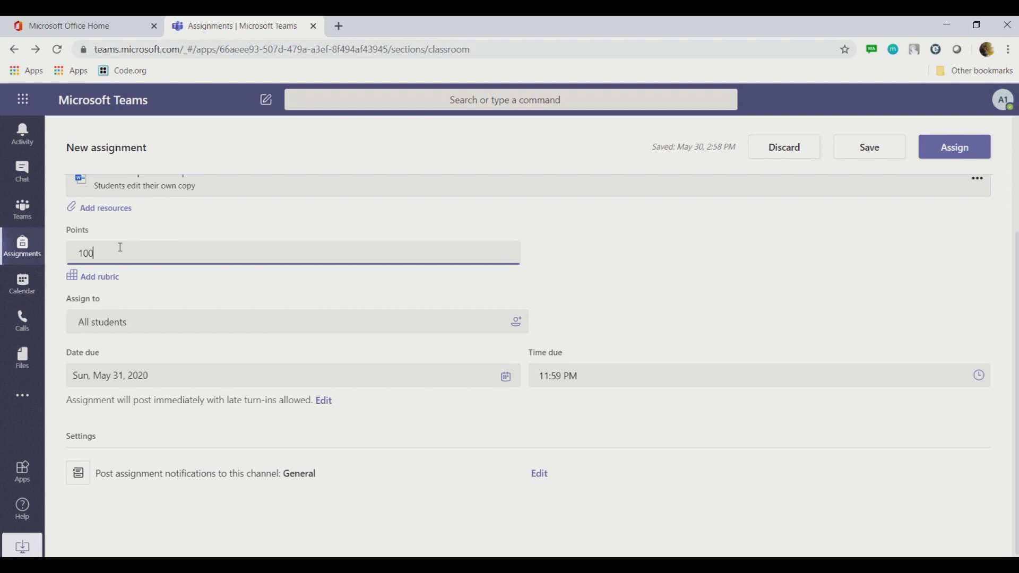
Step: Create a new rubric titled 'Speaking Rubric' with point values enabled
{"action": "left_click", "coordinate": [98, 281]}
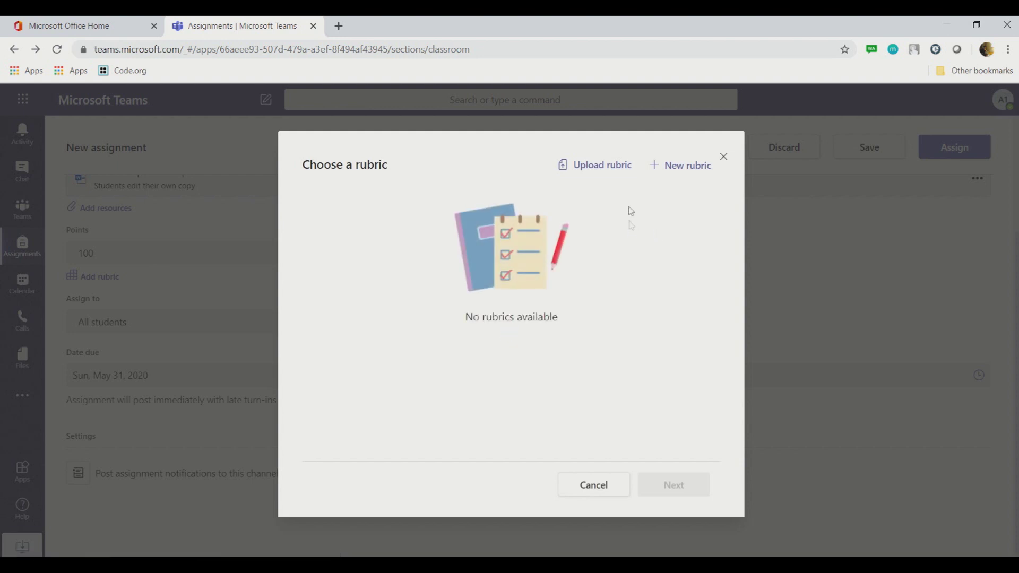
{"action": "left_click", "coordinate": [672, 169]}
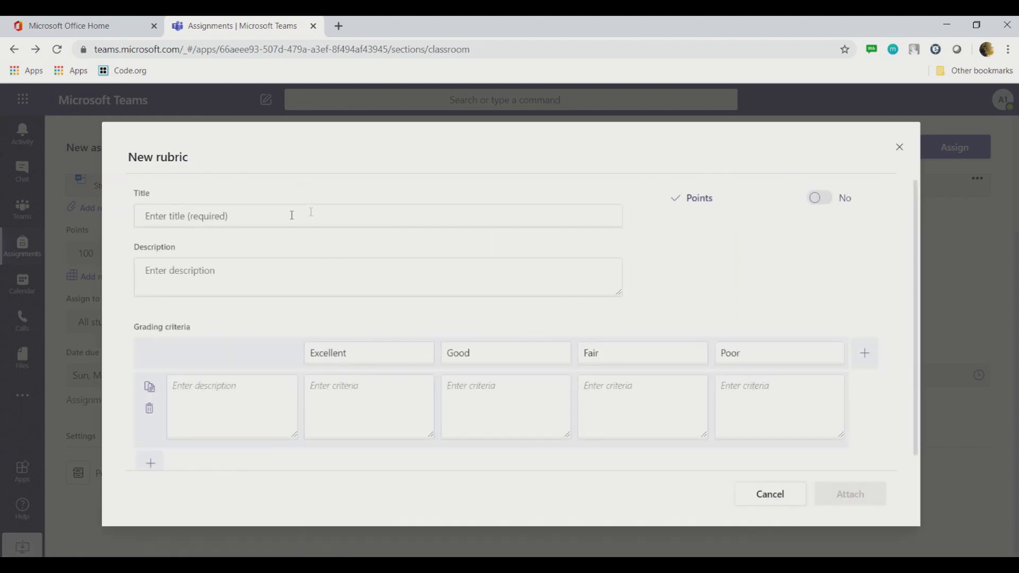
{"action": "left_click", "coordinate": [275, 215]}
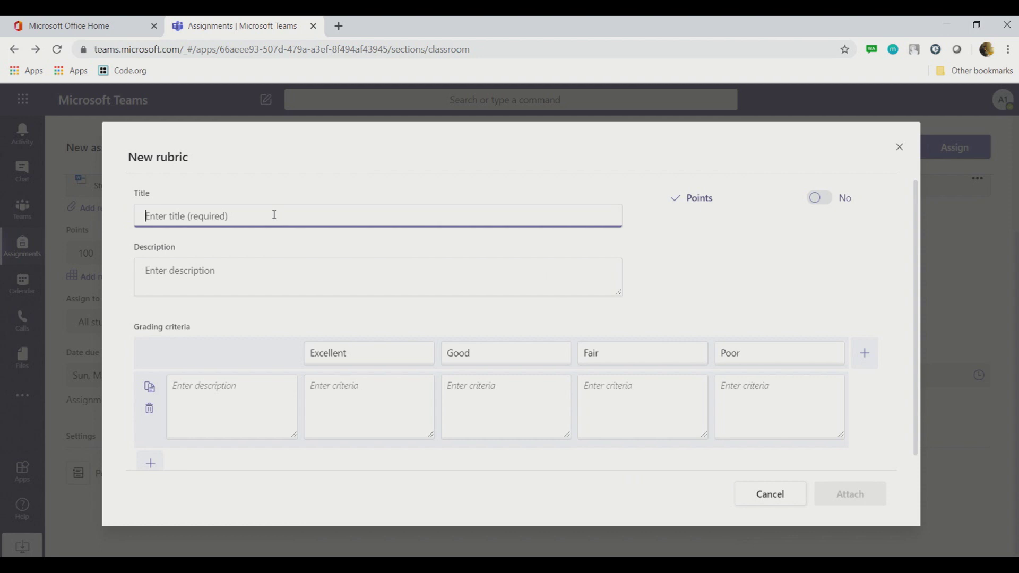
{"action": "type", "text": "Speaking "}
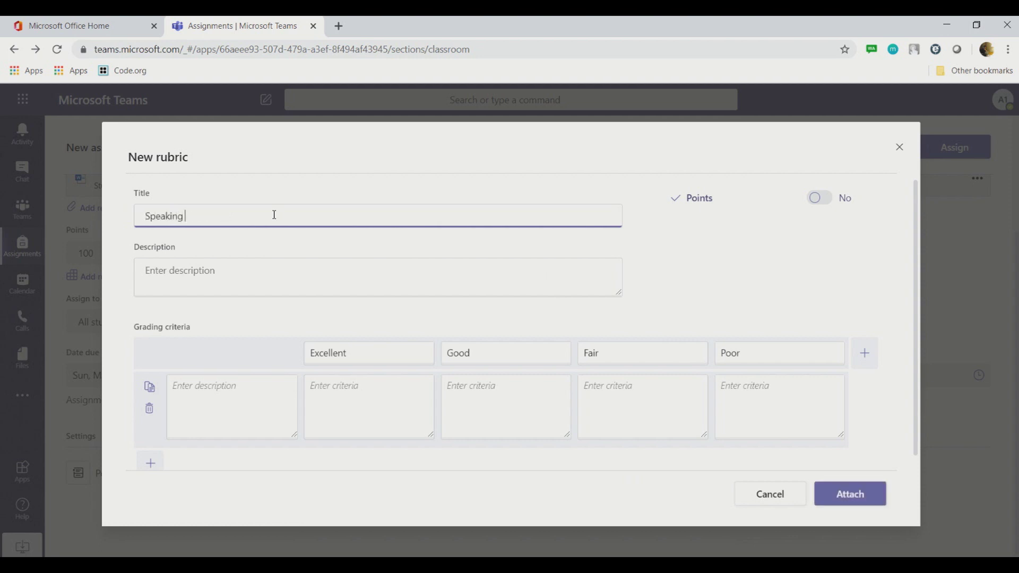
{"action": "type", "text": "Rubric"}
{"action": "left_click", "coordinate": [238, 273]}
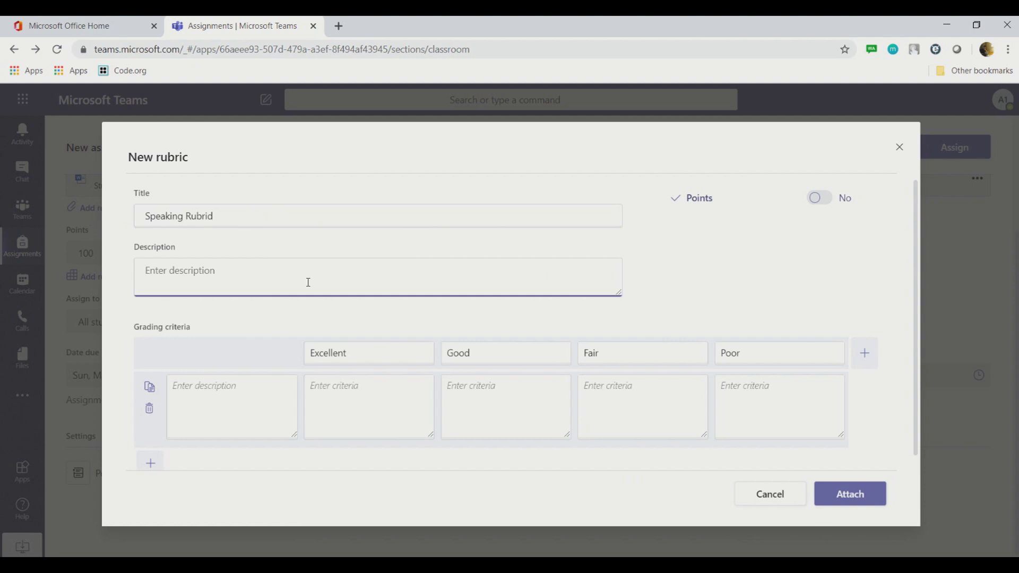
{"action": "left_click", "coordinate": [270, 216]}
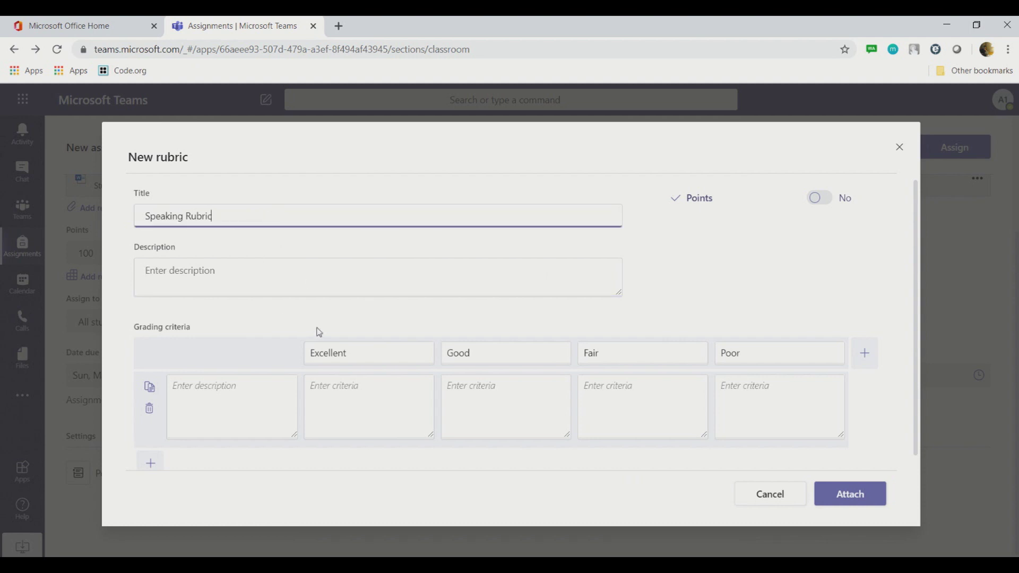
{"action": "left_click", "coordinate": [820, 198]}
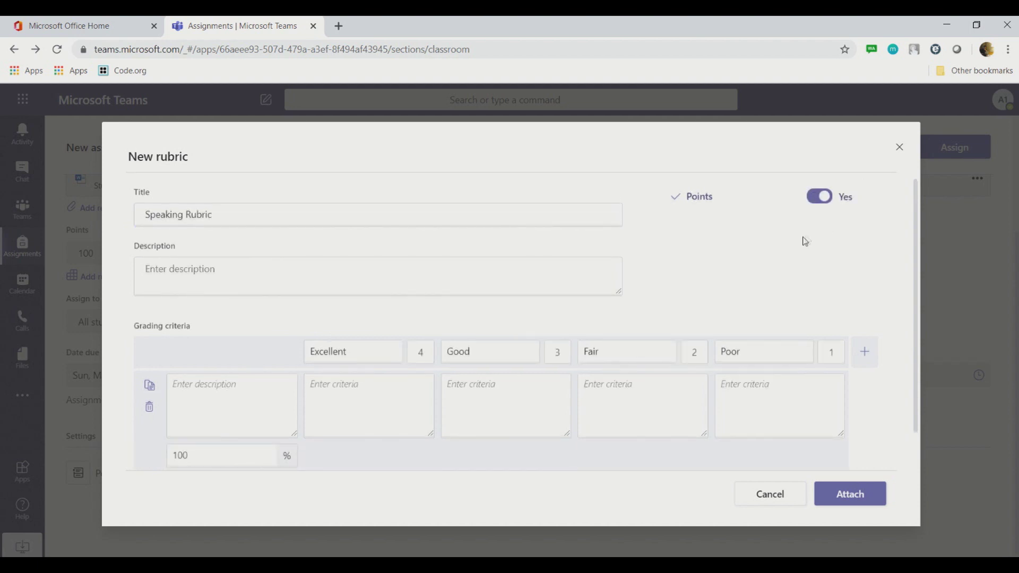
Step: Name the first criterion Complex and add an extra rating column
{"action": "left_click", "coordinate": [238, 401]}
{"action": "type", "text": "Comple"}
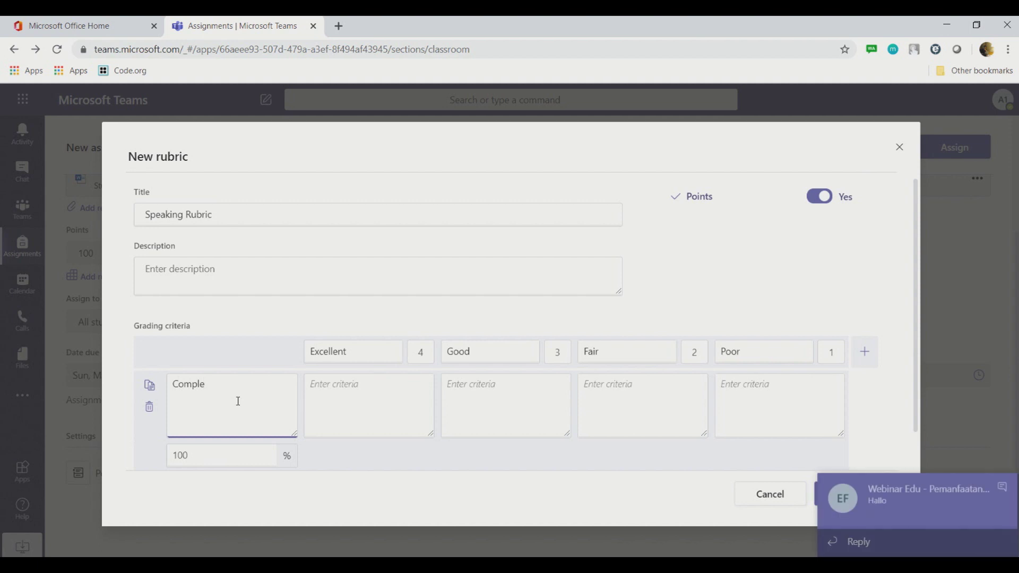
{"action": "type", "text": "x"}
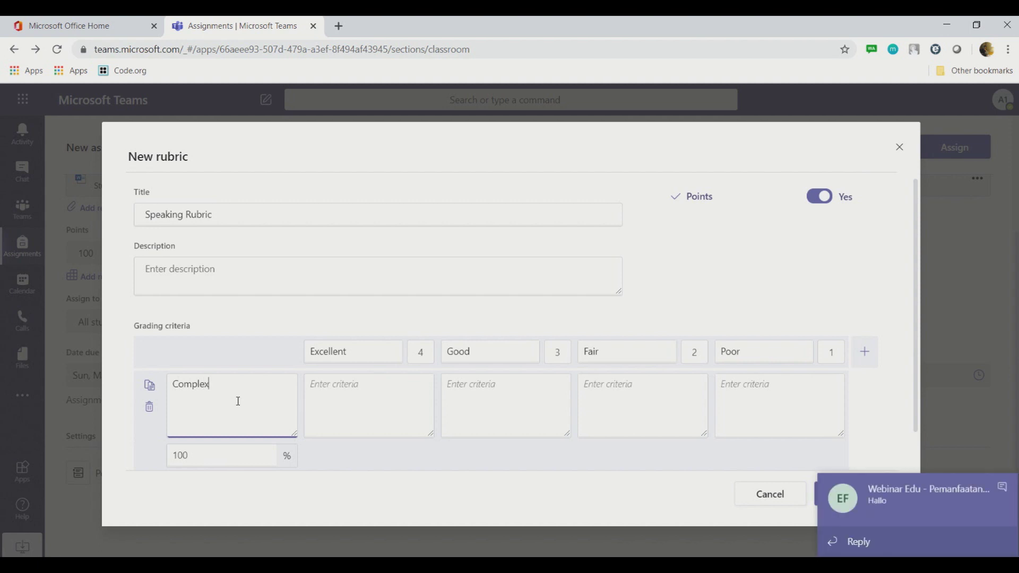
{"action": "left_click", "coordinate": [337, 398]}
{"action": "left_click", "coordinate": [193, 457]}
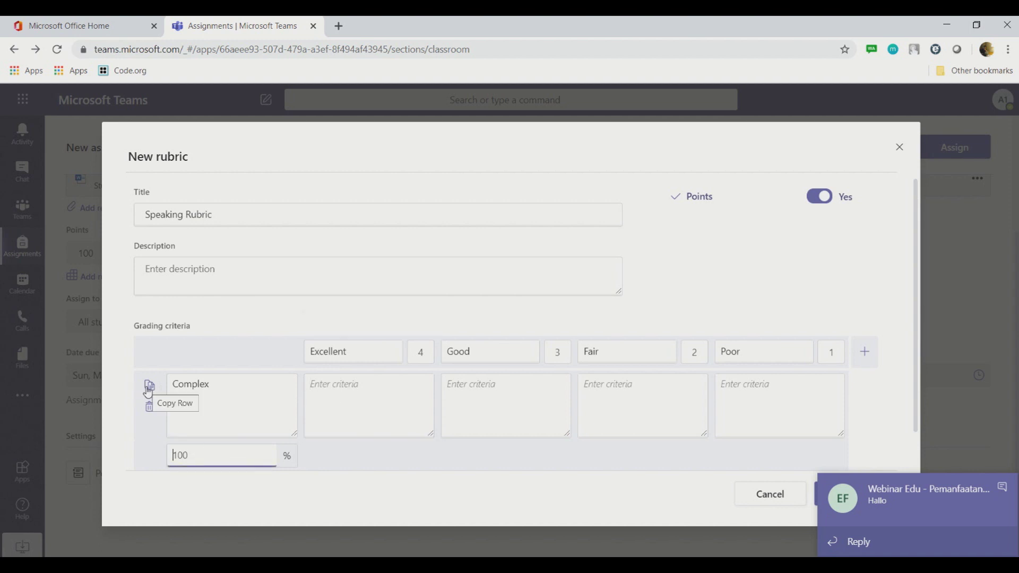
{"action": "left_click", "coordinate": [1001, 489]}
{"action": "left_click", "coordinate": [866, 352]}
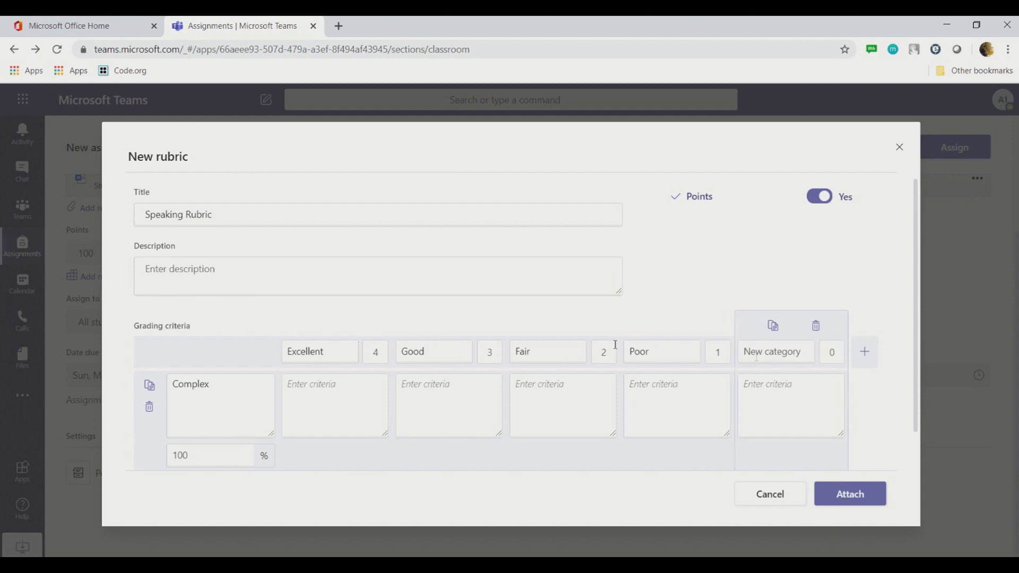
Step: Delete the extra rating column and rename the criterion to Complete
{"action": "left_click", "coordinate": [817, 326]}
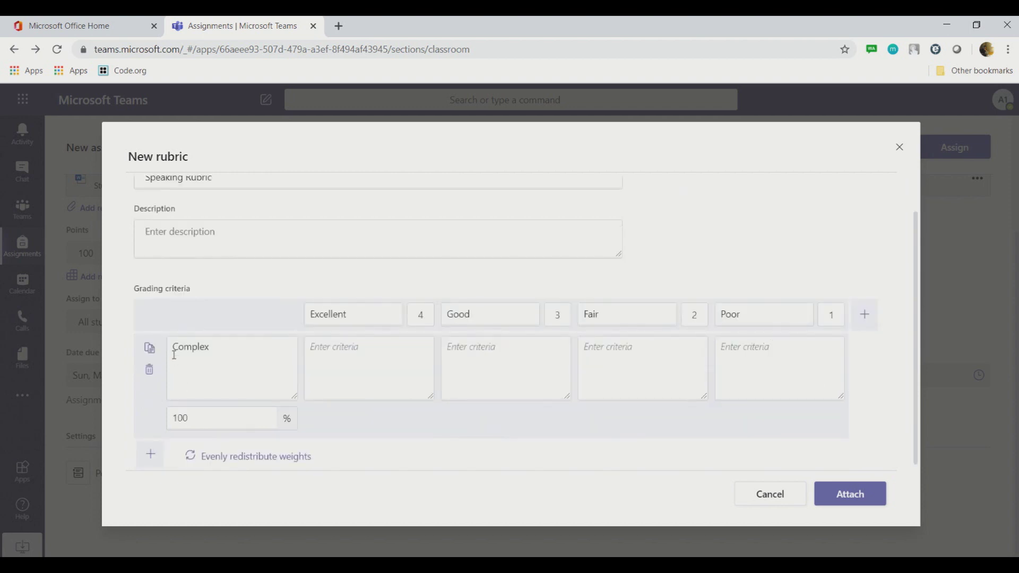
{"action": "left_click_drag", "start_coordinate": [225, 347], "coordinate": [118, 350]}
{"action": "type", "text": "Complete"}
Step: Describe the Complete levels as 100 words, 80 words, 60 words and below 60 words
{"action": "left_click", "coordinate": [385, 355]}
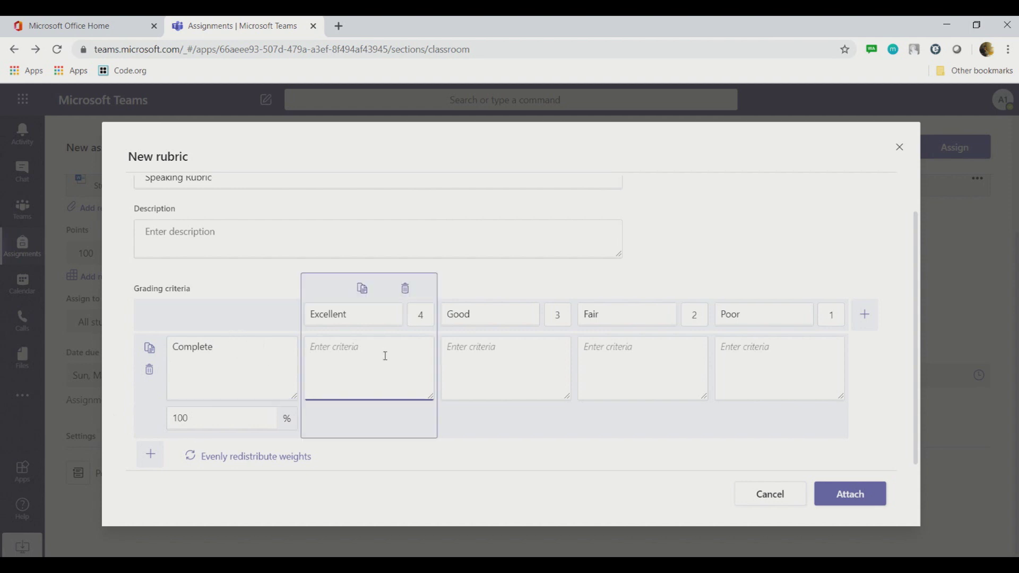
{"action": "type", "text": "100 words"}
{"action": "scroll", "coordinate": [505, 375], "scroll_direction": "up", "scroll_amount": 1}
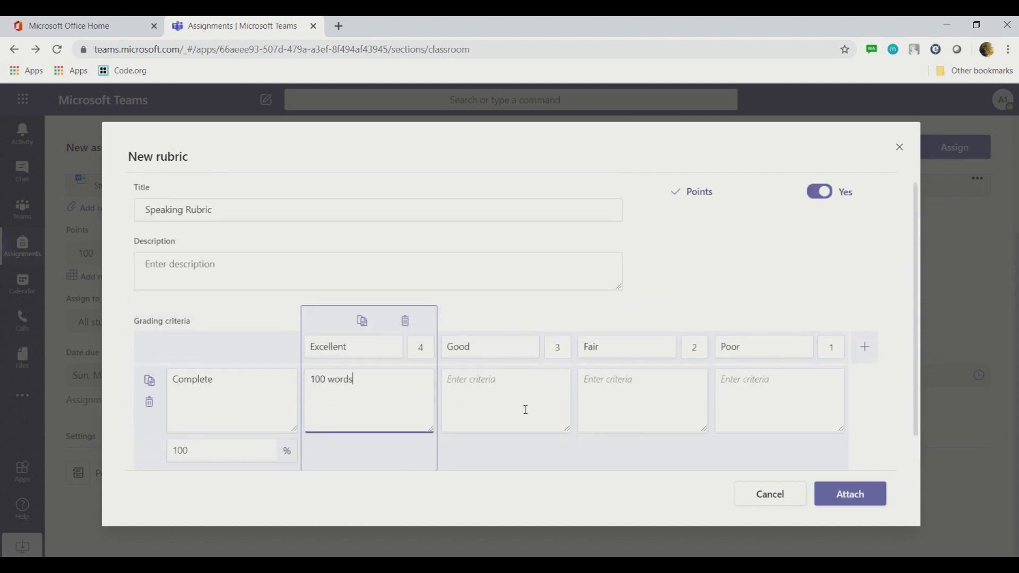
{"action": "left_click", "coordinate": [523, 406]}
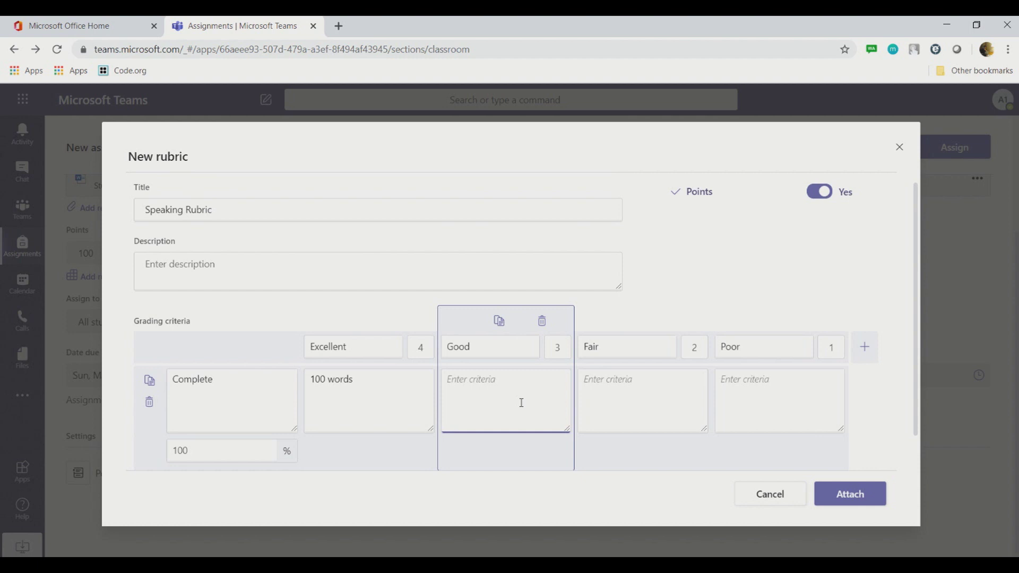
{"action": "type", "text": "80 words"}
{"action": "left_click", "coordinate": [649, 389]}
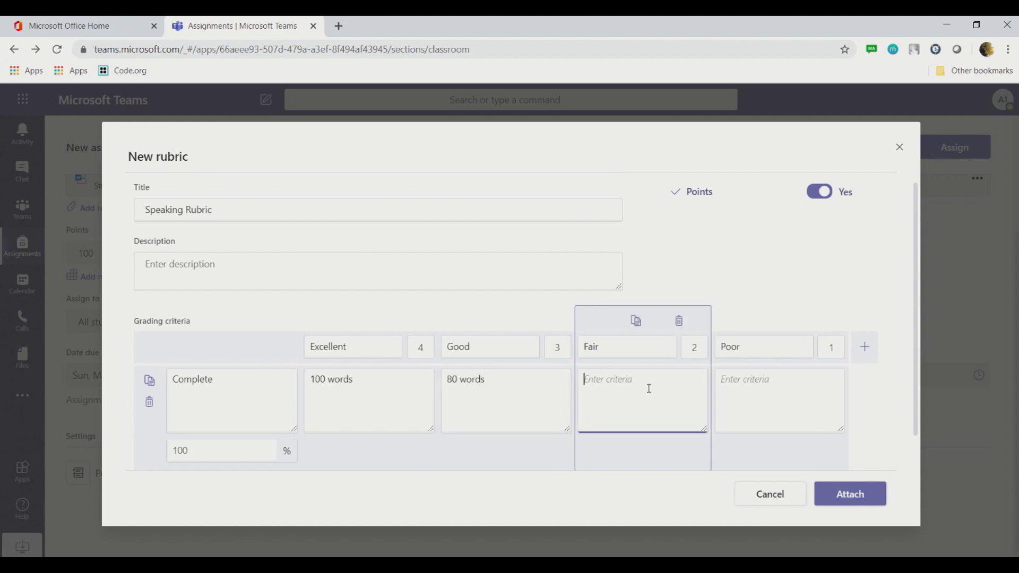
{"action": "type", "text": "60 words"}
{"action": "left_click", "coordinate": [751, 392]}
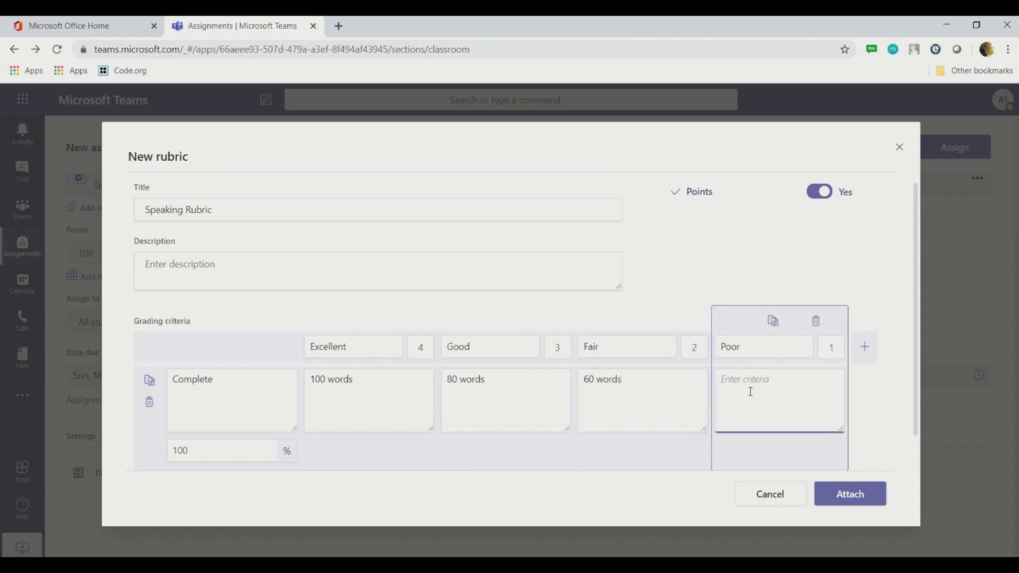
{"action": "type", "text": "below 60 words"}
{"action": "left_click", "coordinate": [144, 424]}
Step: Weight the Complete criterion at 50% and add a second criterion row
{"action": "left_click", "coordinate": [217, 444]}
{"action": "left_click", "coordinate": [374, 450]}
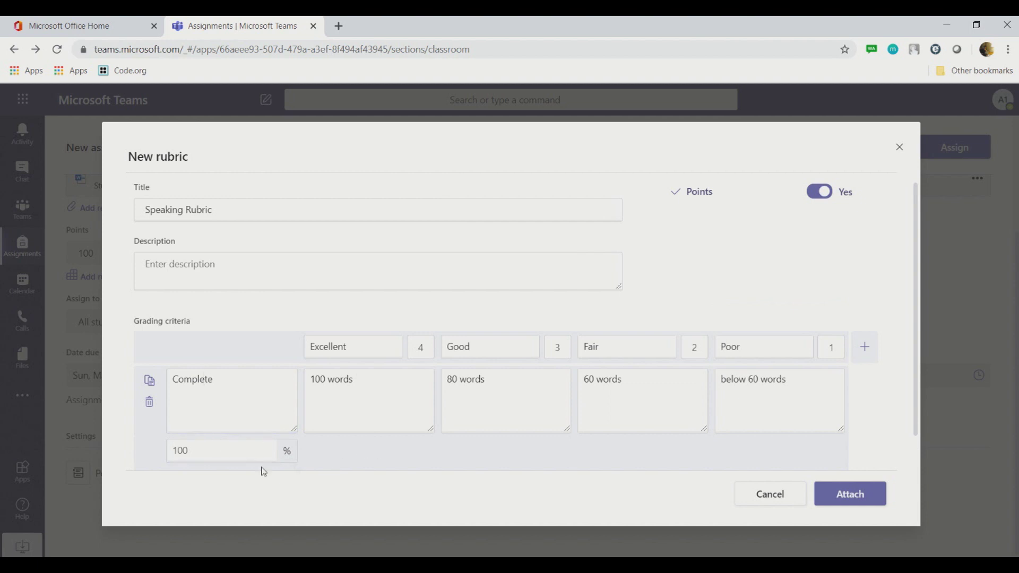
{"action": "left_click", "coordinate": [207, 409]}
{"action": "left_click", "coordinate": [223, 452]}
{"action": "left_click_drag", "start_coordinate": [609, 460], "coordinate": [615, 405]}
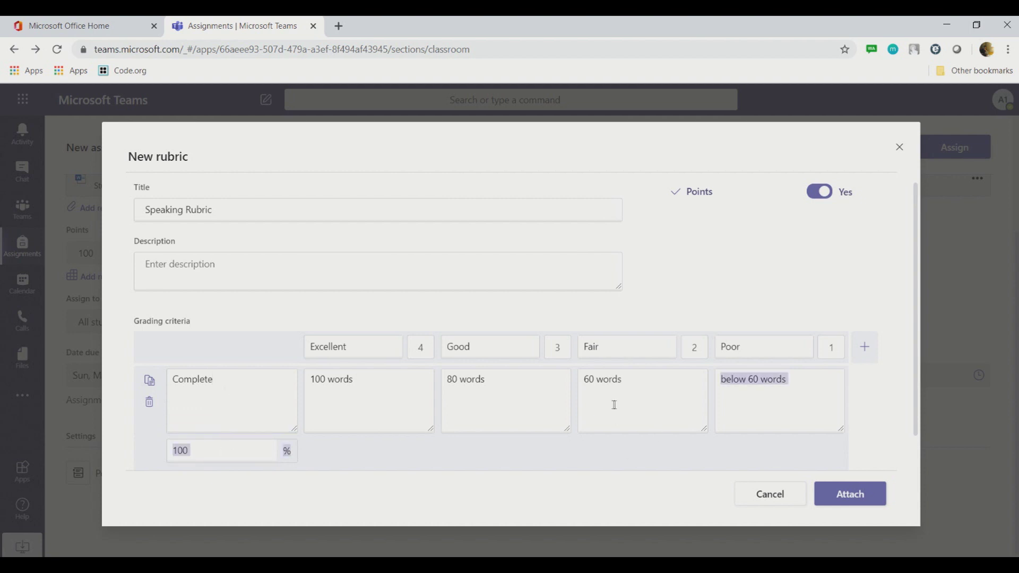
{"action": "left_click", "coordinate": [208, 451]}
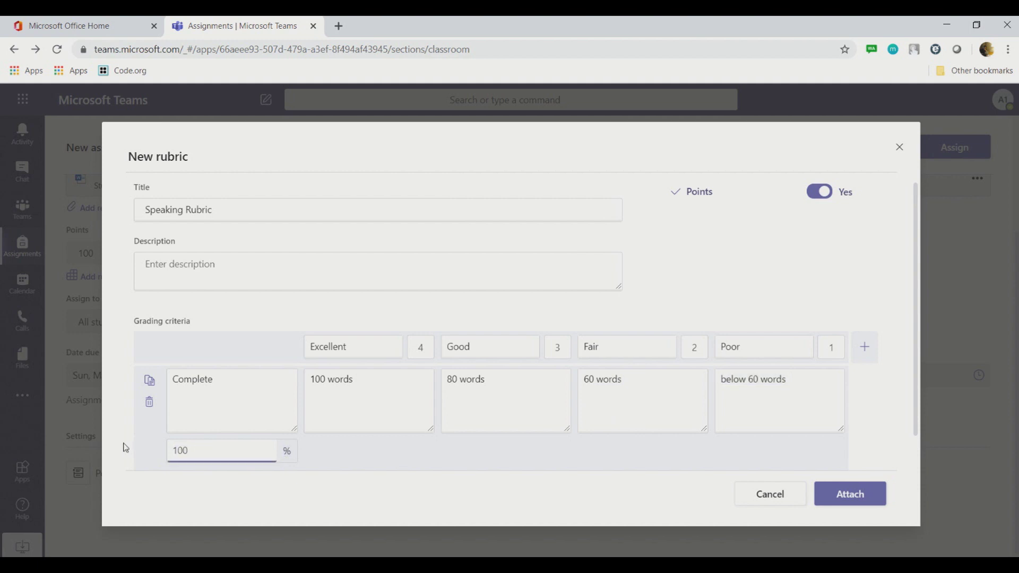
{"action": "type", "text": "500"}
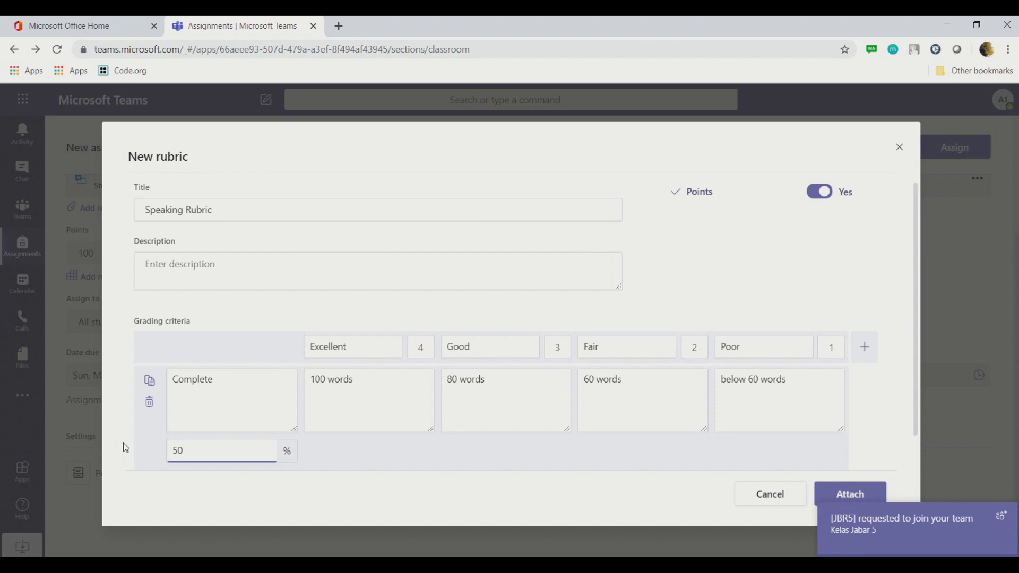
{"action": "left_click", "coordinate": [329, 460]}
{"action": "scroll", "coordinate": [328, 454], "scroll_direction": "down", "scroll_amount": 1}
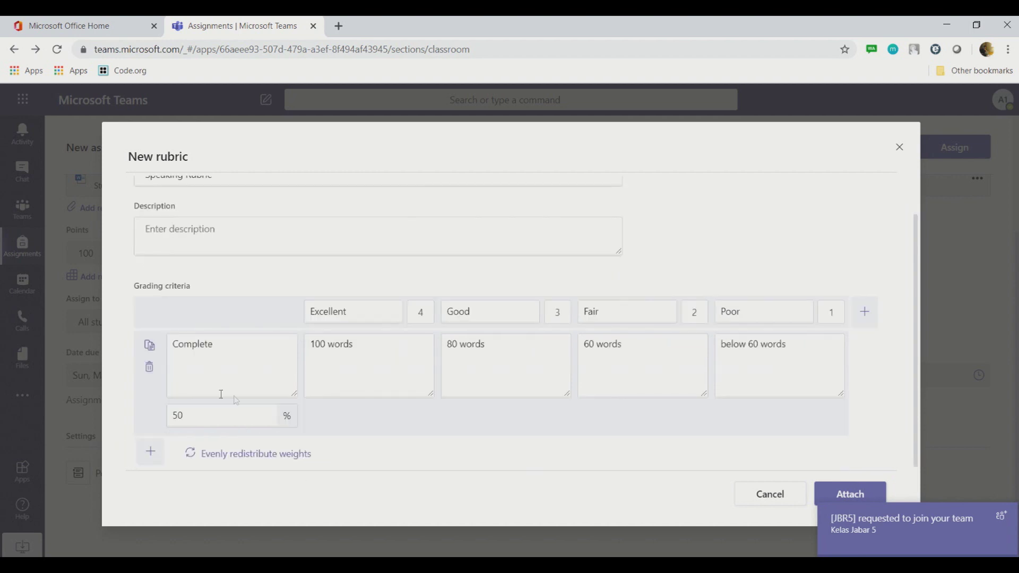
{"action": "left_click", "coordinate": [152, 452]}
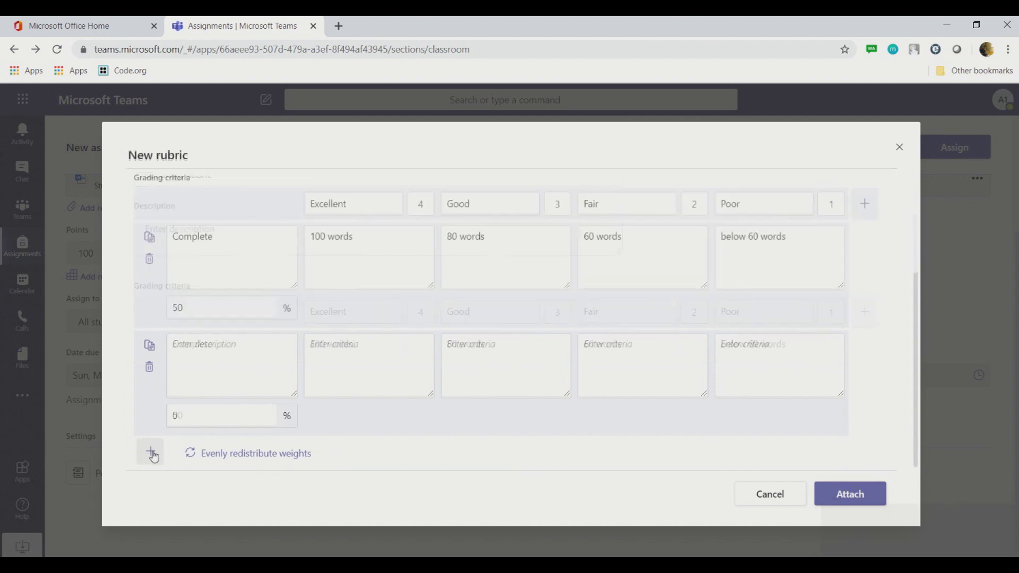
Step: Add a new 'Clarity' criterion row to the Speaking Rubric with weight 50
{"action": "left_click", "coordinate": [217, 374]}
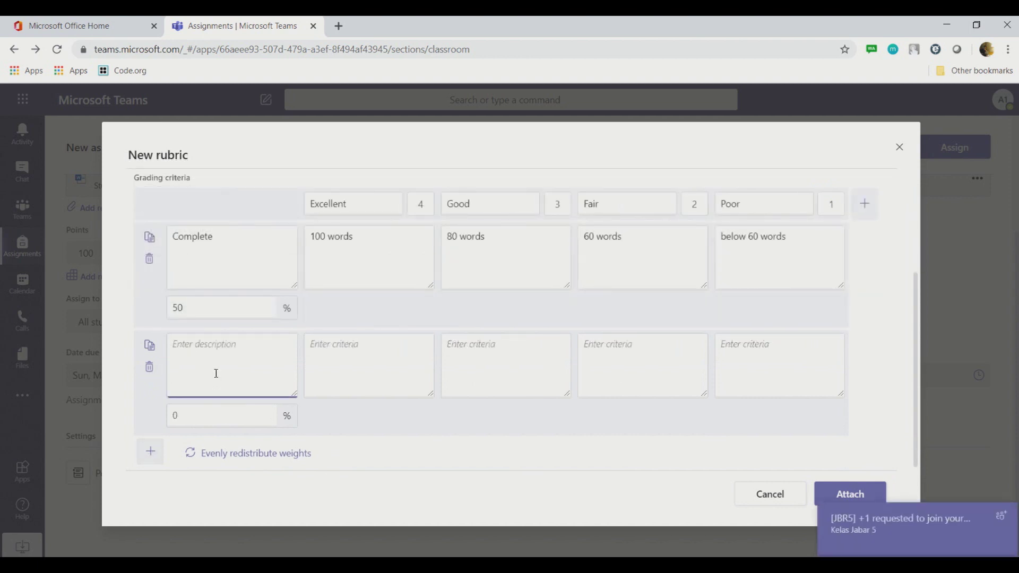
{"action": "type", "text": "Clarity"}
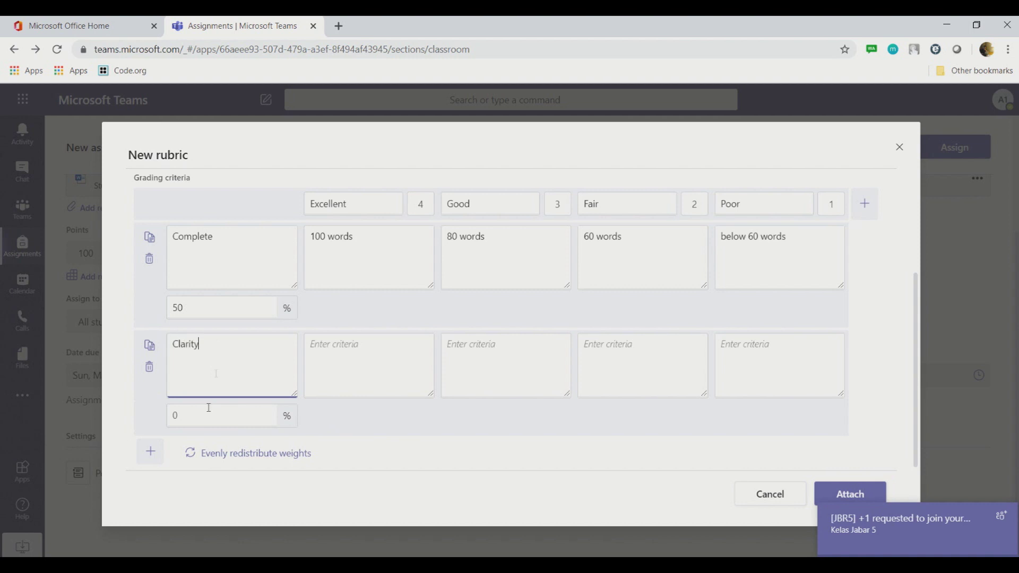
{"action": "left_click", "coordinate": [197, 417]}
{"action": "type", "text": "50"}
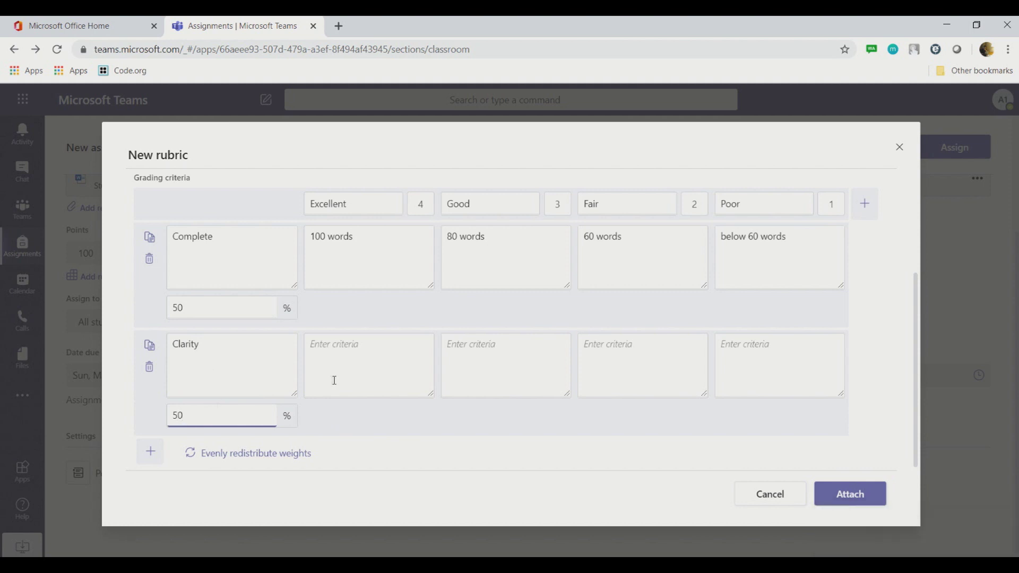
Step: Visit Clarity's Excellent, Good, Fair and Poor descriptions, redistribute weights evenly, and attach the rubric
{"action": "left_click", "coordinate": [383, 349]}
{"action": "left_click", "coordinate": [523, 369]}
{"action": "left_click", "coordinate": [657, 355]}
{"action": "left_click", "coordinate": [735, 352]}
{"action": "left_click", "coordinate": [278, 368]}
{"action": "left_click", "coordinate": [255, 461]}
{"action": "left_click", "coordinate": [852, 494]}
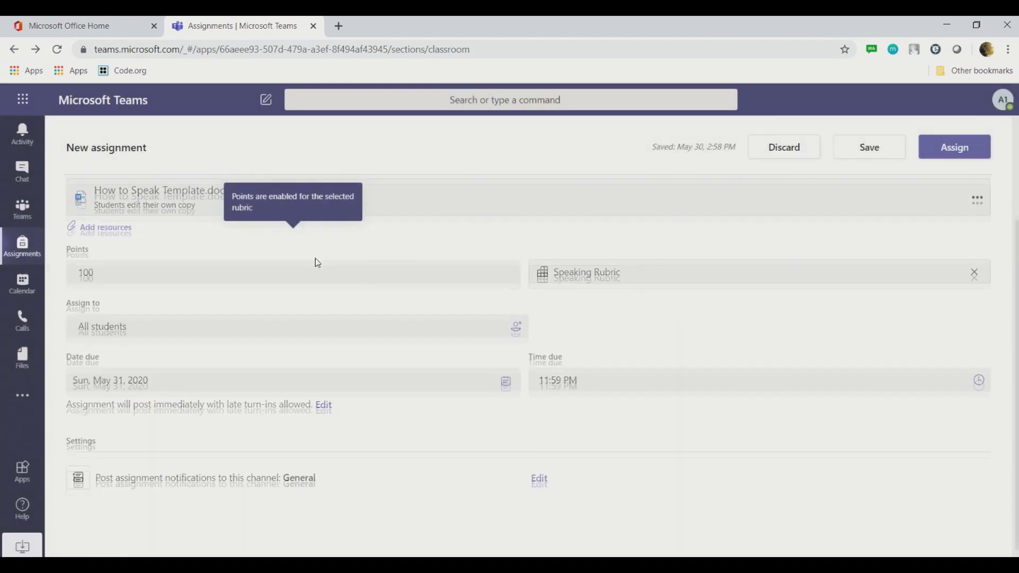
Step: Keep the due date at Sun, May 31, 2020, 11:59 PM, then open the assignment timeline editor
{"action": "scroll", "coordinate": [780, 304], "scroll_direction": "up", "scroll_amount": 2}
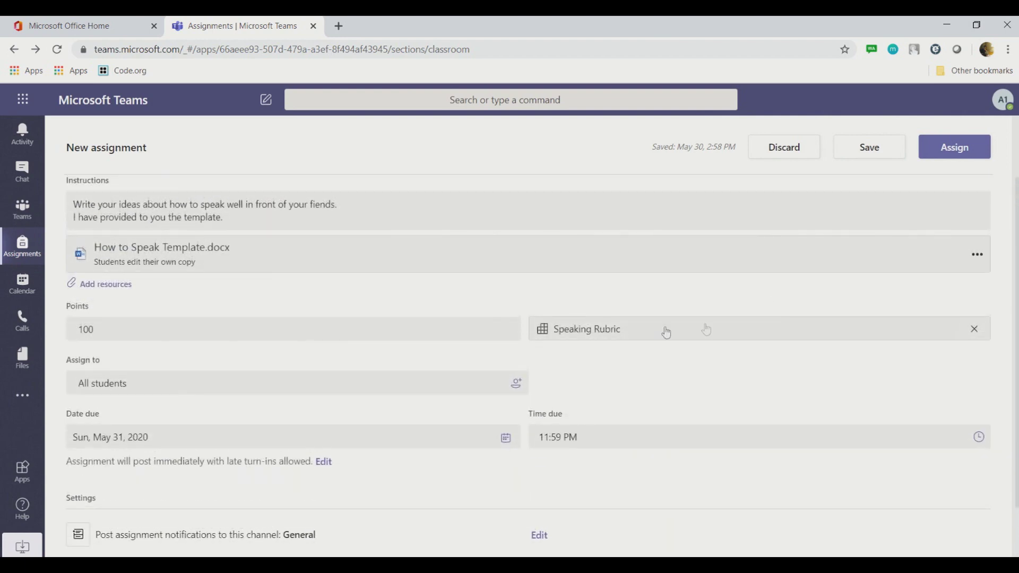
{"action": "scroll", "coordinate": [624, 347], "scroll_direction": "down", "scroll_amount": 3}
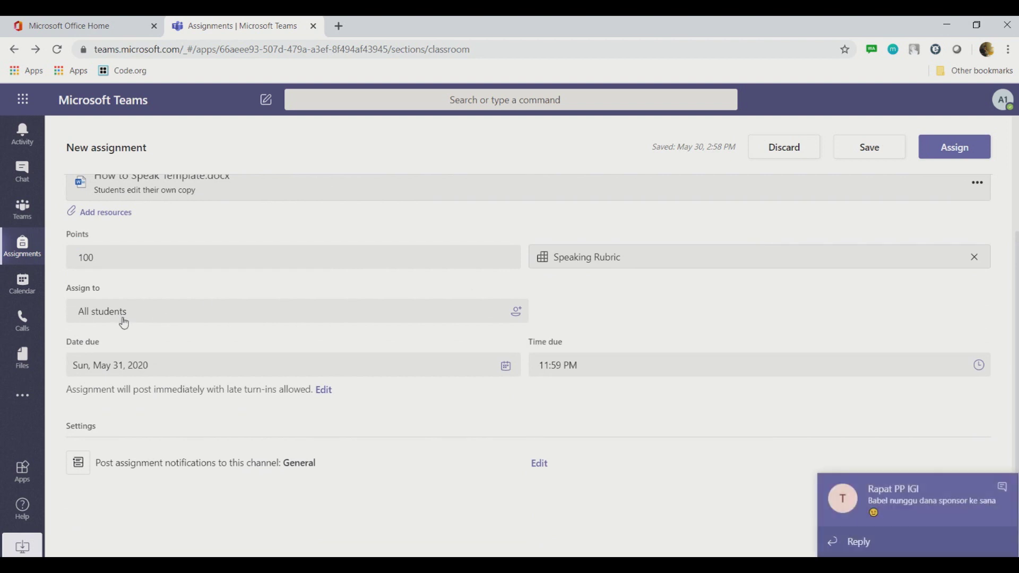
{"action": "left_click", "coordinate": [1003, 487]}
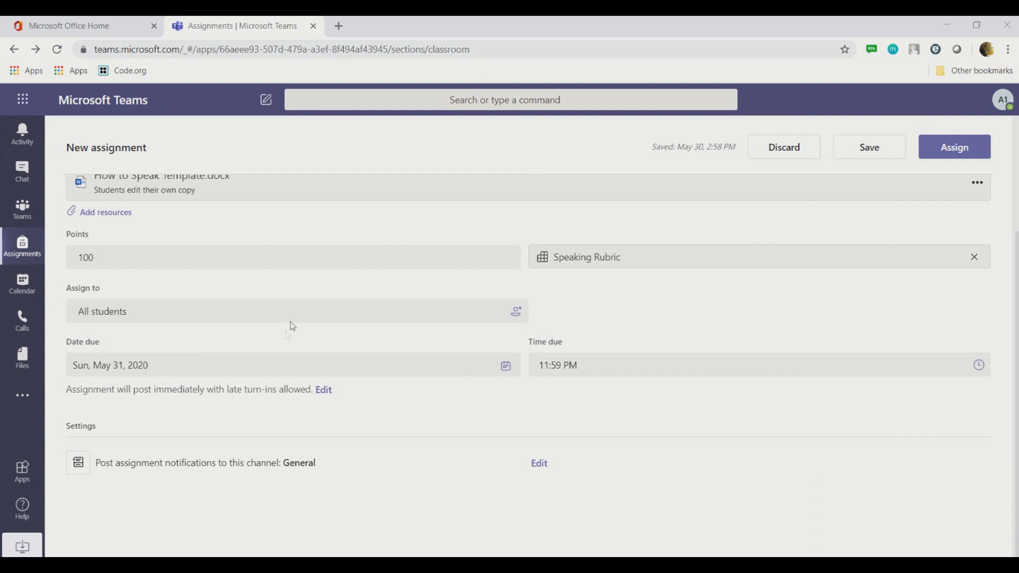
{"action": "left_click", "coordinate": [201, 370]}
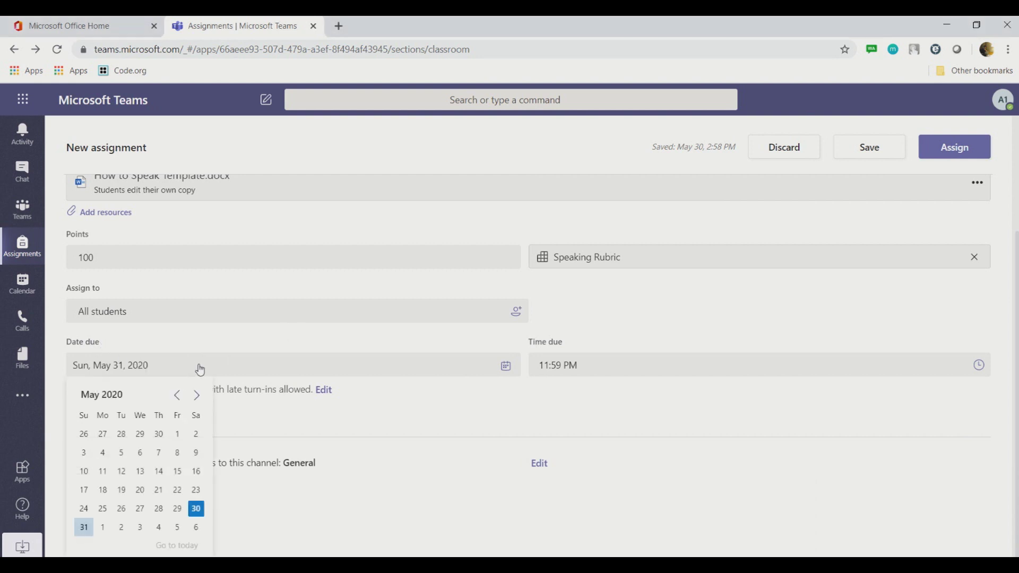
{"action": "left_click", "coordinate": [84, 528]}
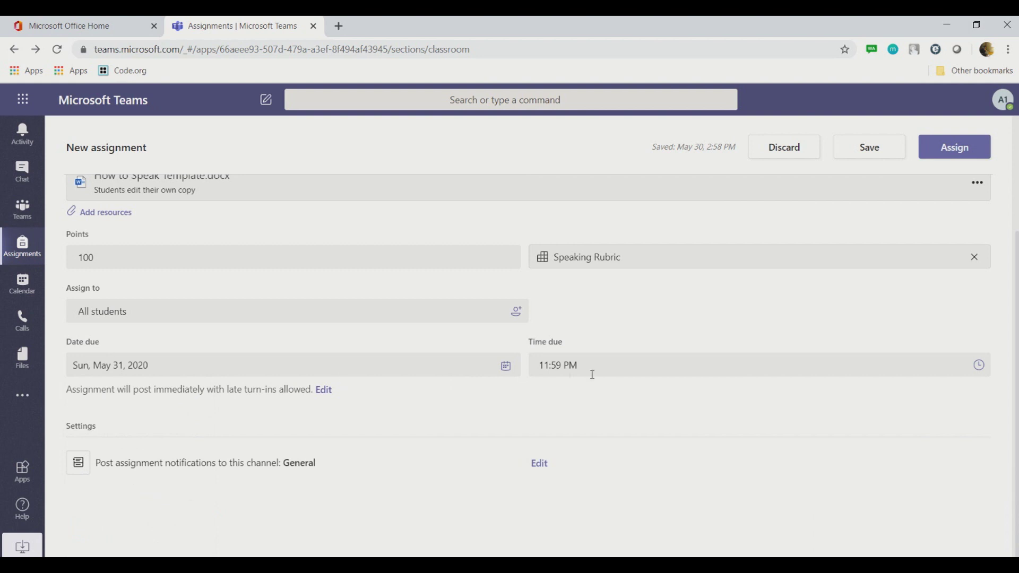
{"action": "left_click", "coordinate": [648, 367]}
{"action": "left_click", "coordinate": [614, 410]}
{"action": "left_click", "coordinate": [321, 392]}
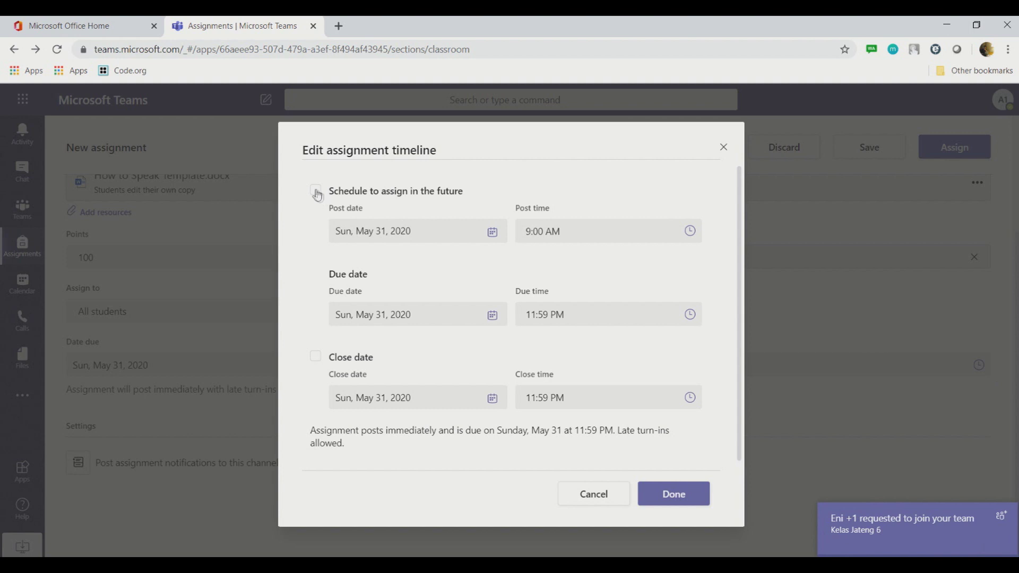
Step: Leave the assignment posting immediately and enable a May 31, 2020, 11:59 PM close date
{"action": "left_click", "coordinate": [315, 190]}
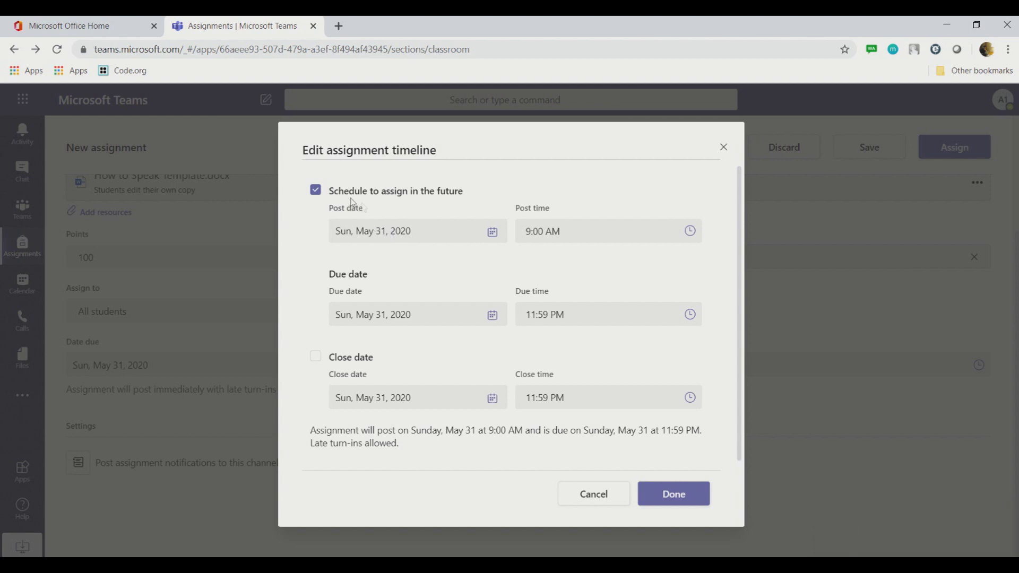
{"action": "left_click", "coordinate": [315, 192]}
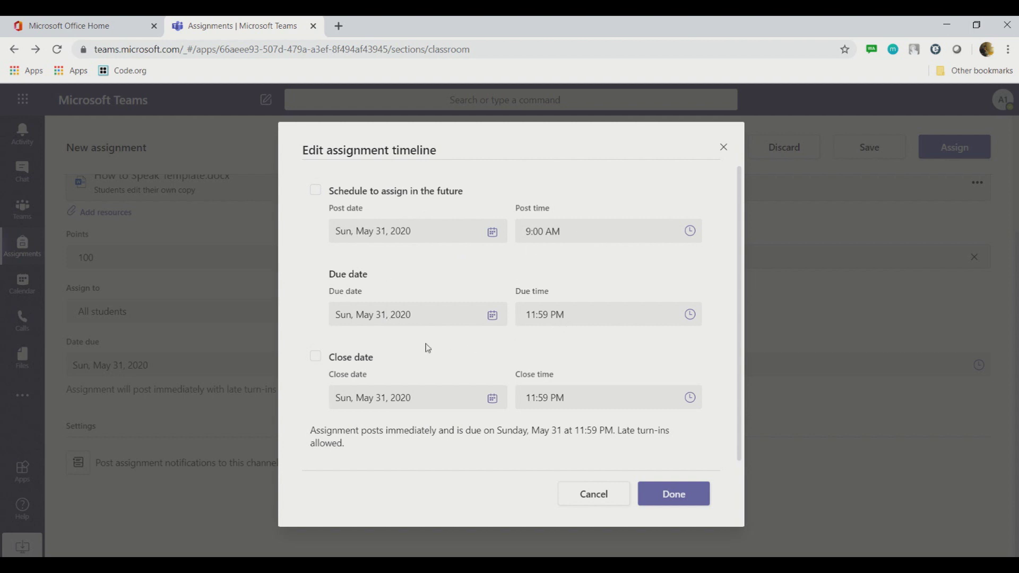
{"action": "scroll", "coordinate": [427, 348], "scroll_direction": "down", "scroll_amount": 1}
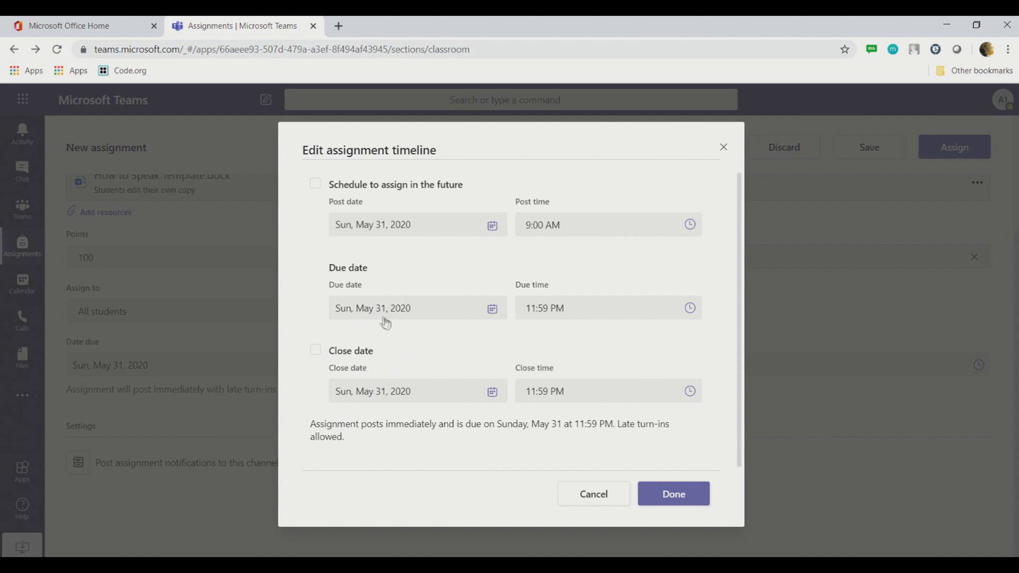
{"action": "left_click", "coordinate": [316, 350]}
{"action": "left_click", "coordinate": [317, 352]}
{"action": "left_click", "coordinate": [318, 352]}
Step: Apply the timeline changes and assign 'How to speak in front of your friend' to XII MIPA 1
{"action": "left_click", "coordinate": [668, 497]}
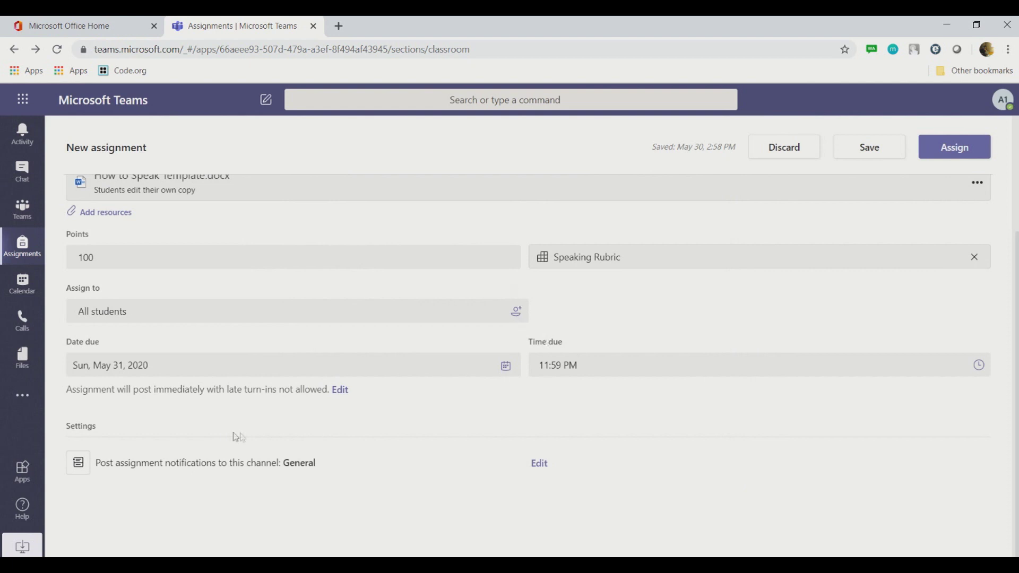
{"action": "scroll", "coordinate": [539, 420], "scroll_direction": "up", "scroll_amount": 3}
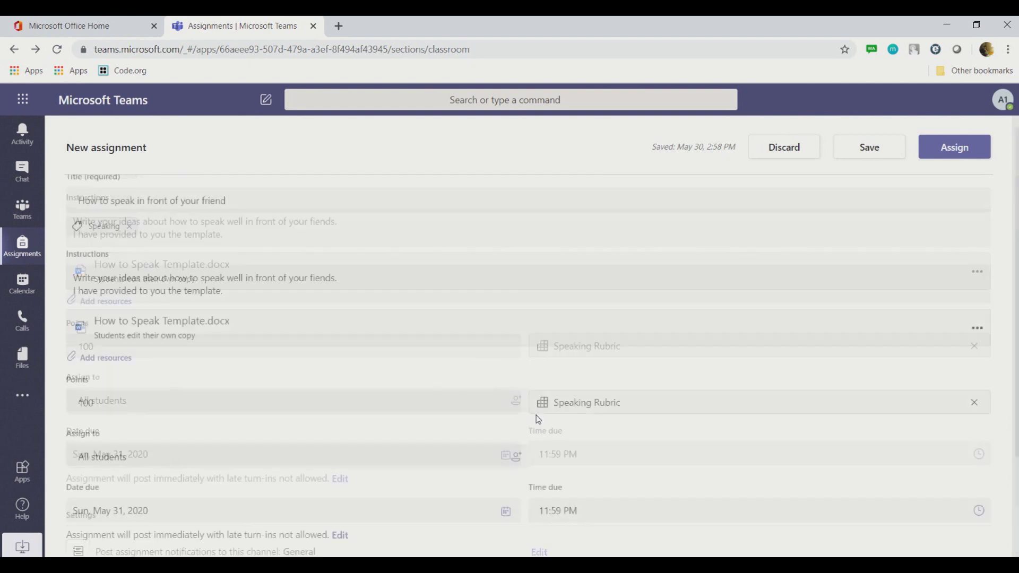
{"action": "scroll", "coordinate": [537, 421], "scroll_direction": "down", "scroll_amount": 3}
{"action": "scroll", "coordinate": [537, 421], "scroll_direction": "up", "scroll_amount": 3}
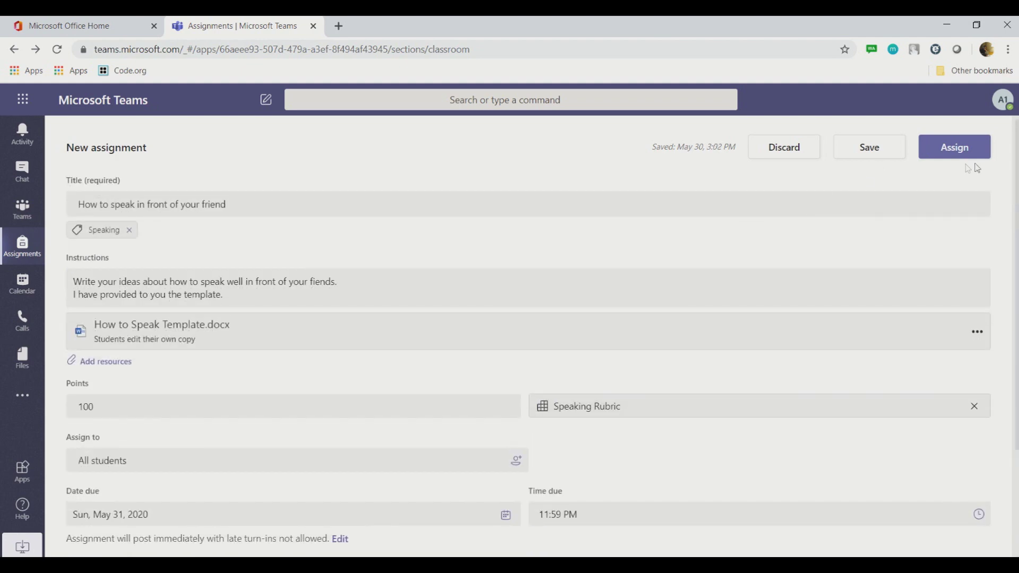
{"action": "left_click", "coordinate": [956, 151]}
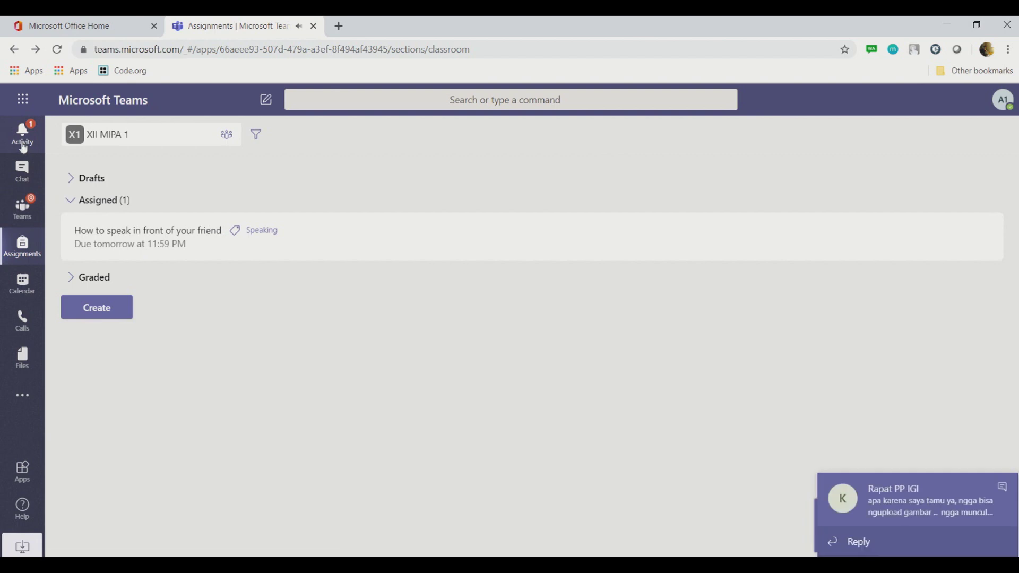
Step: Dismiss the chat toast and open the new assignment's General post from the Activity feed
{"action": "left_click", "coordinate": [1003, 487]}
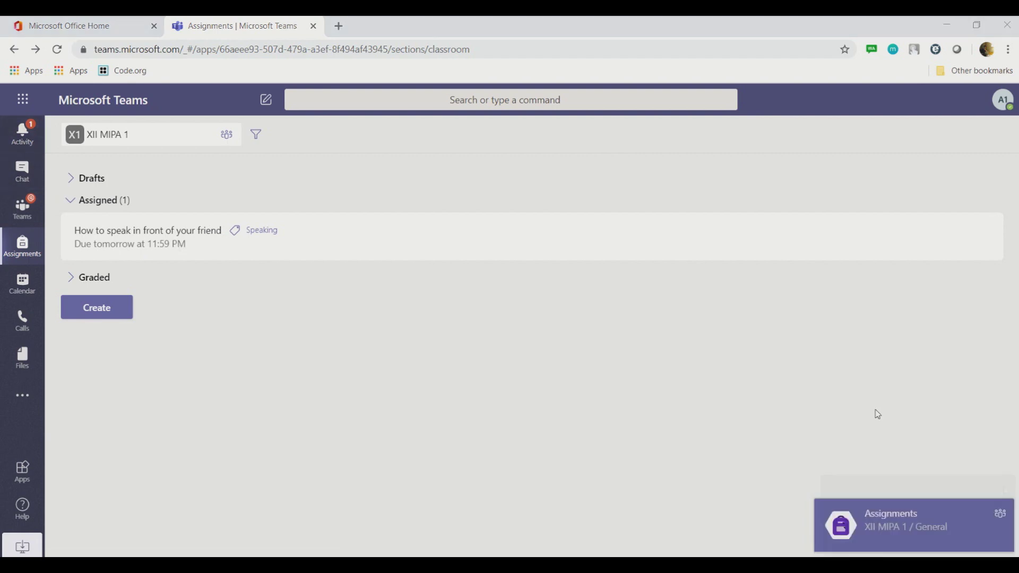
{"action": "left_click", "coordinate": [30, 142]}
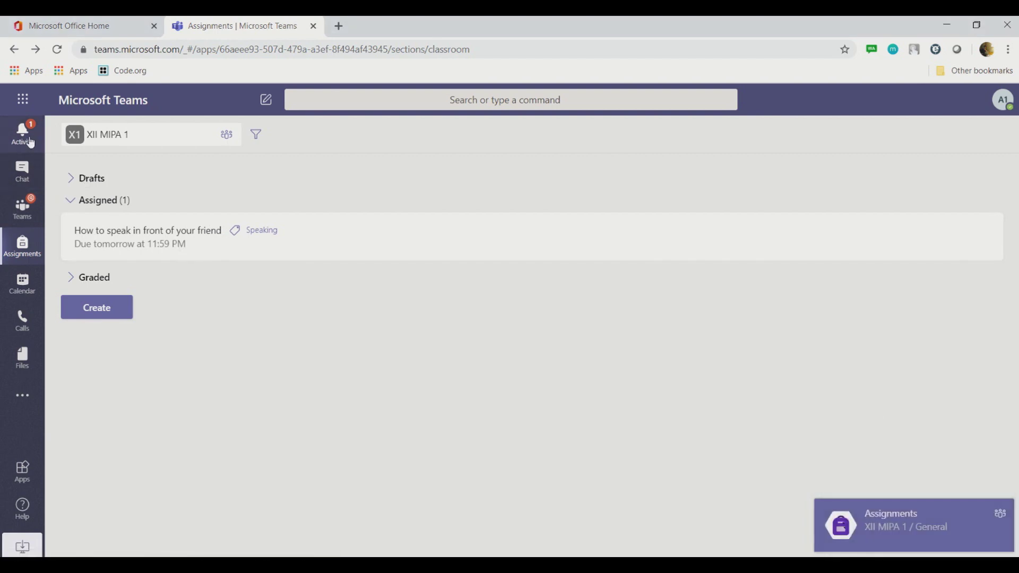
{"action": "left_click", "coordinate": [109, 191]}
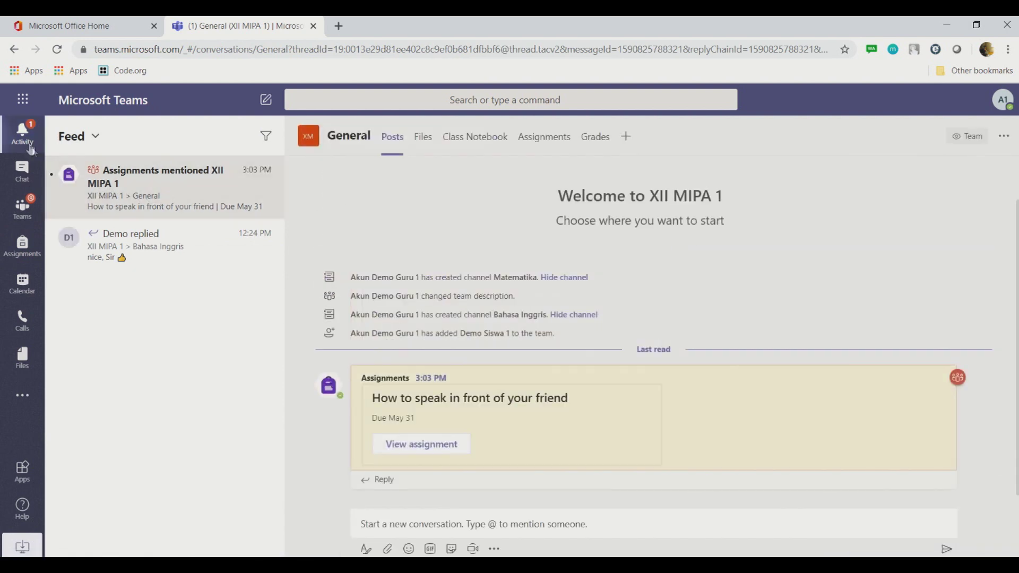
Step: Copy the link to the 'How to speak in front of your friend' post in XII MIPA 1's General channel
{"action": "left_click", "coordinate": [25, 211]}
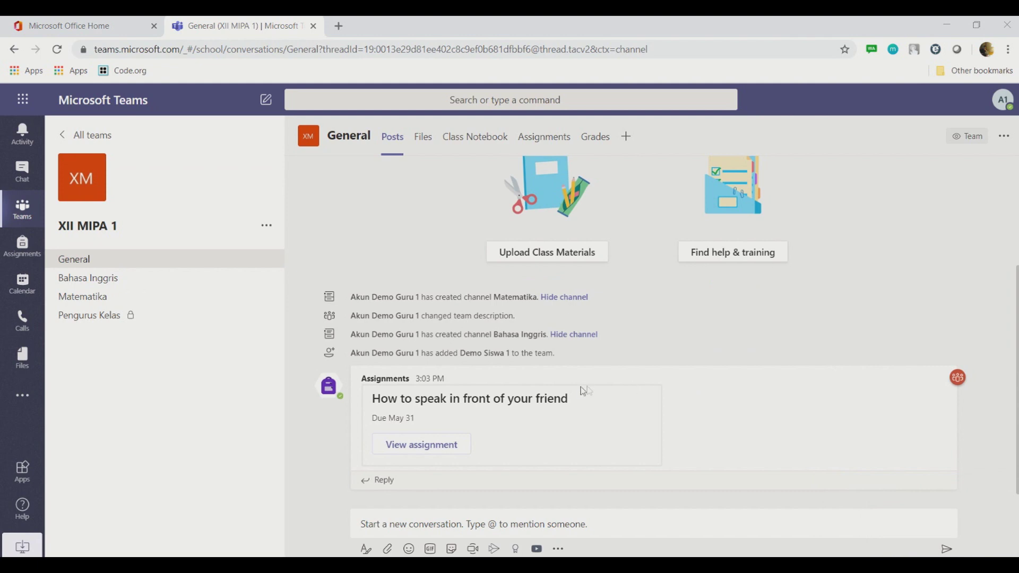
{"action": "mouse_move", "coordinate": [575, 401]}
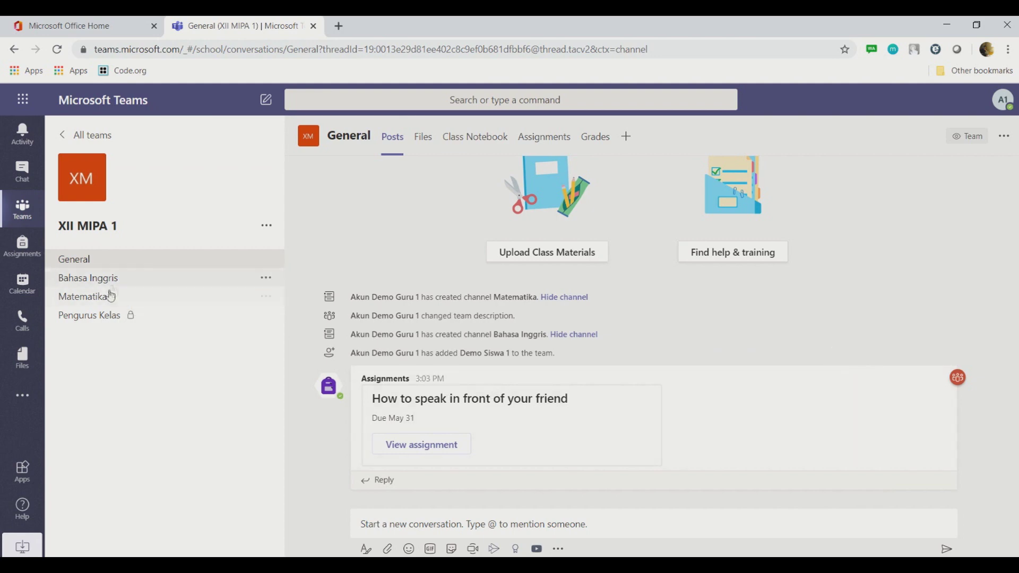
{"action": "mouse_move", "coordinate": [937, 385]}
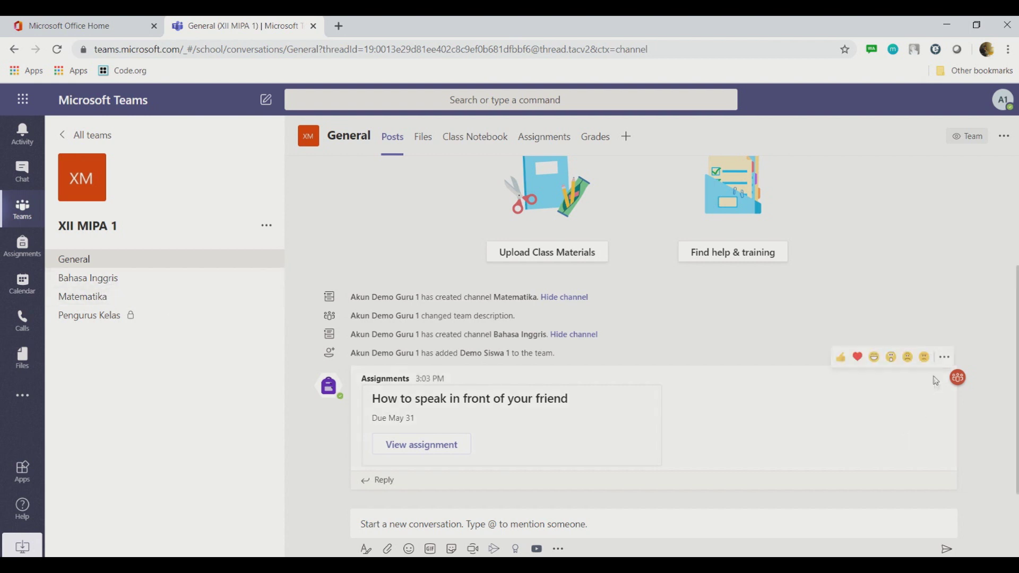
{"action": "left_click", "coordinate": [945, 359]}
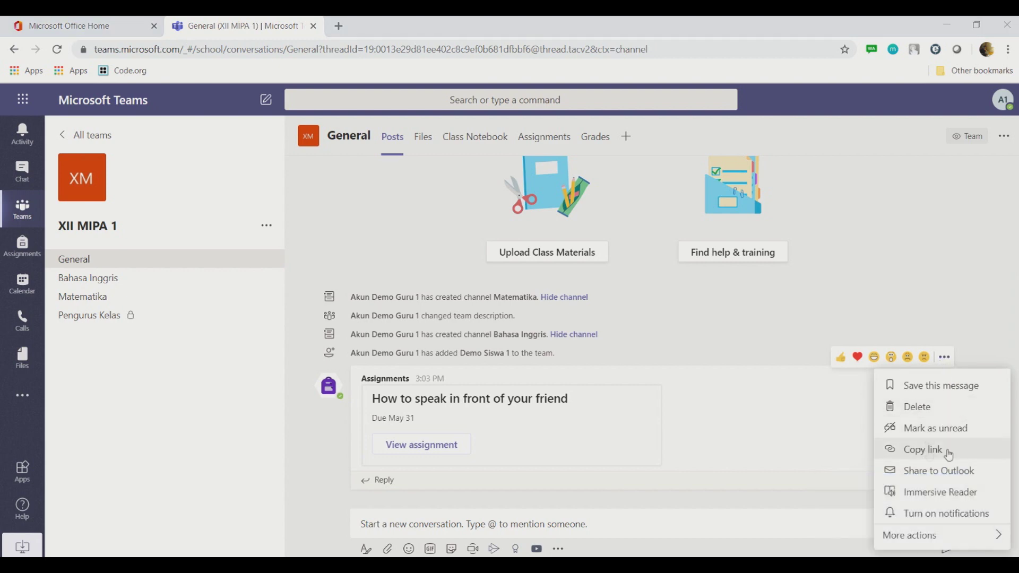
{"action": "left_click", "coordinate": [931, 450]}
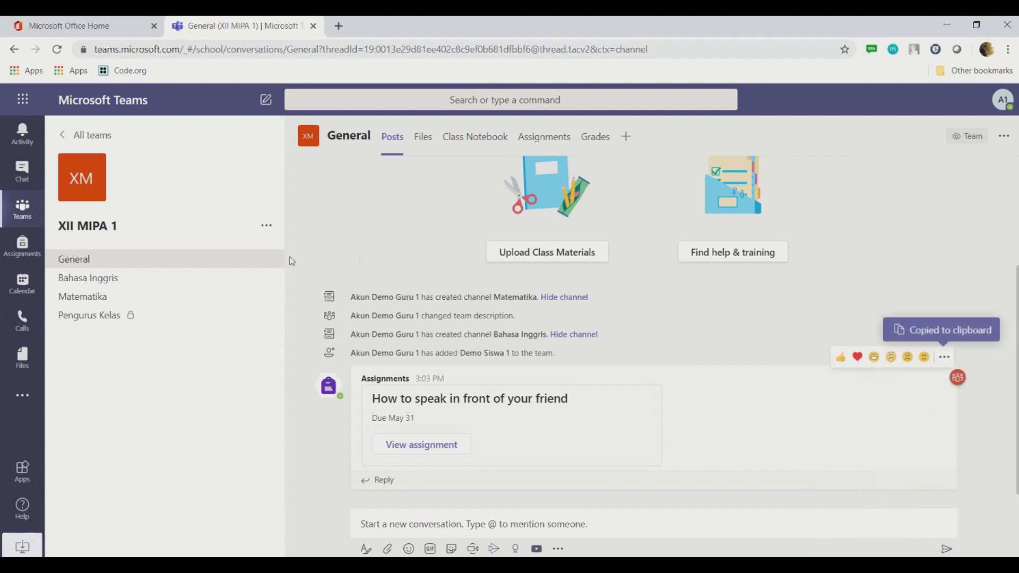
Step: Paste the copied assignment link as a new post in the Bahasa Inggris channel and send it
{"action": "left_click", "coordinate": [102, 283]}
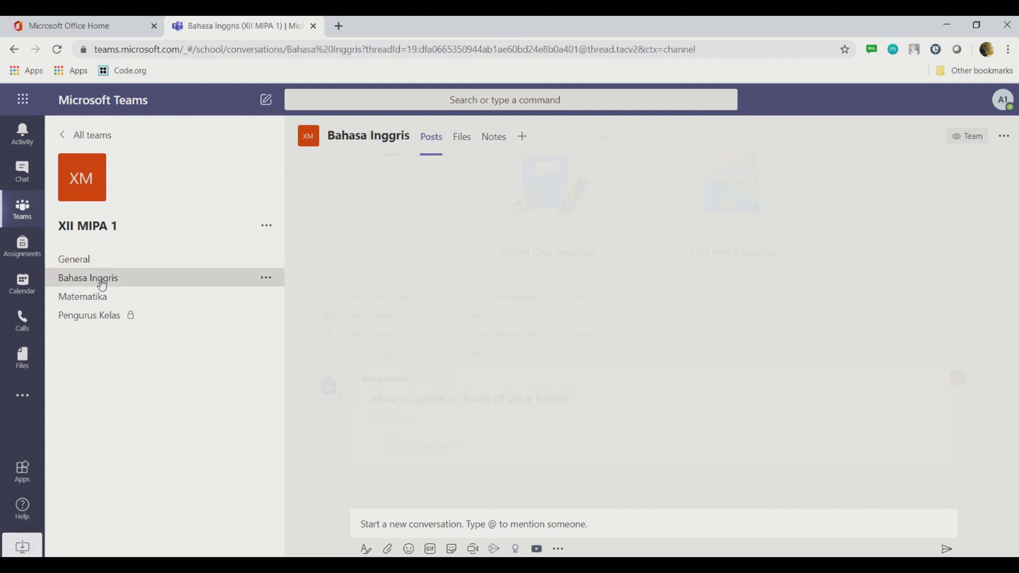
{"action": "left_click", "coordinate": [487, 522]}
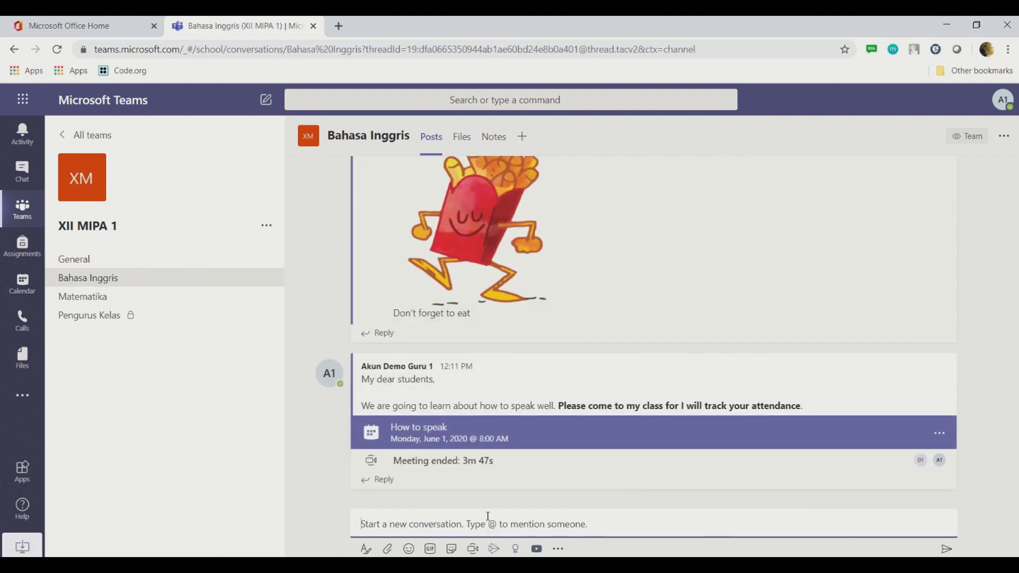
{"action": "key", "text": "ctrl+v"}
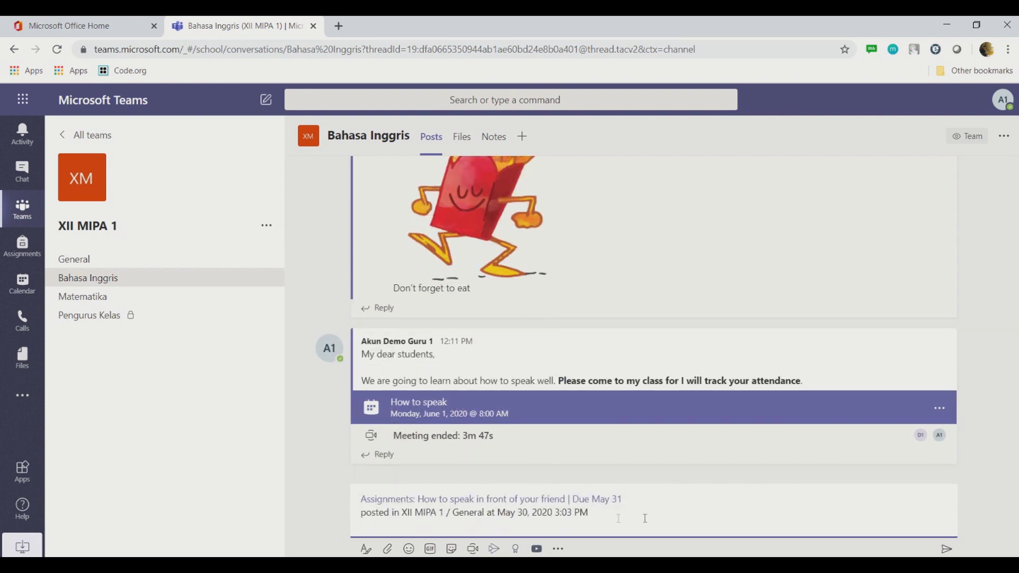
{"action": "key", "text": "Return"}
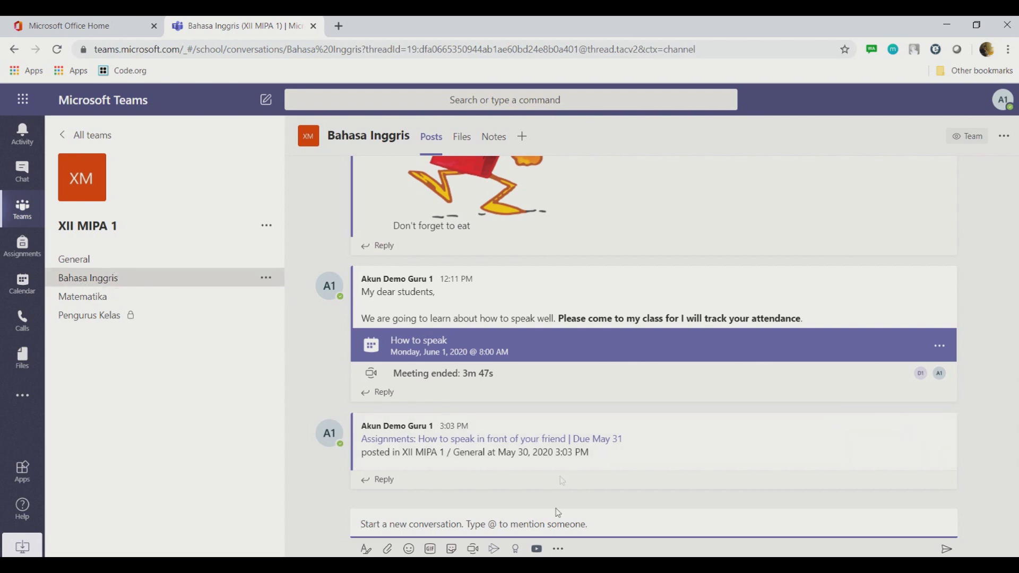
{"action": "mouse_move", "coordinate": [342, 566]}
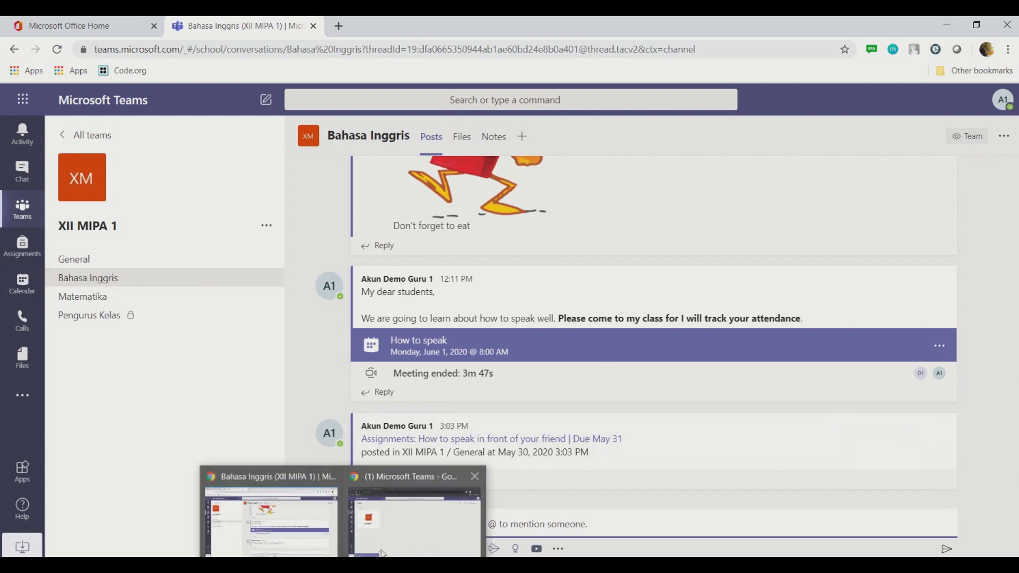
Step: Switch to the student's Incognito Teams window and dismiss the incoming chat notification
{"action": "left_click", "coordinate": [400, 542]}
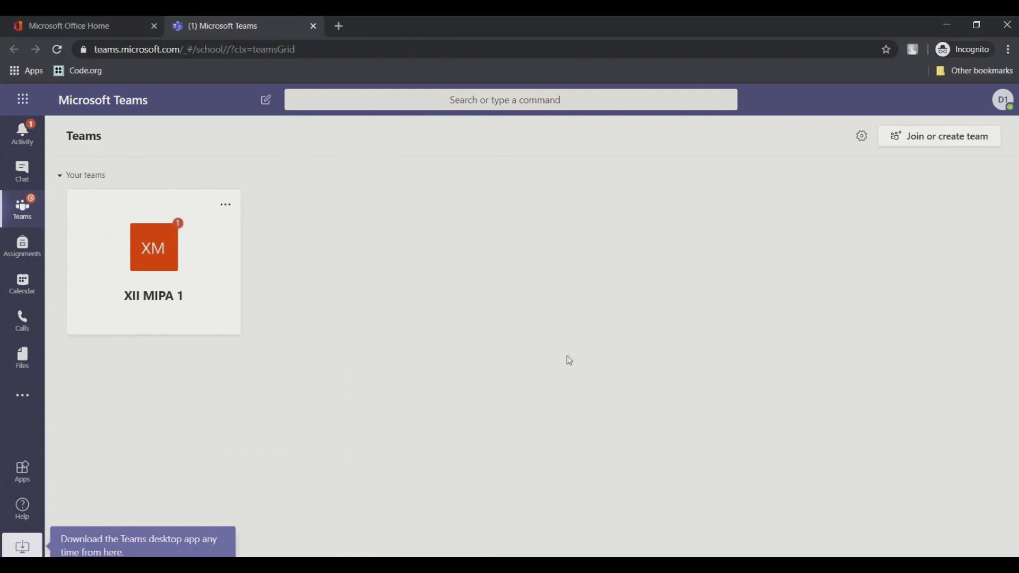
{"action": "left_click", "coordinate": [1008, 104]}
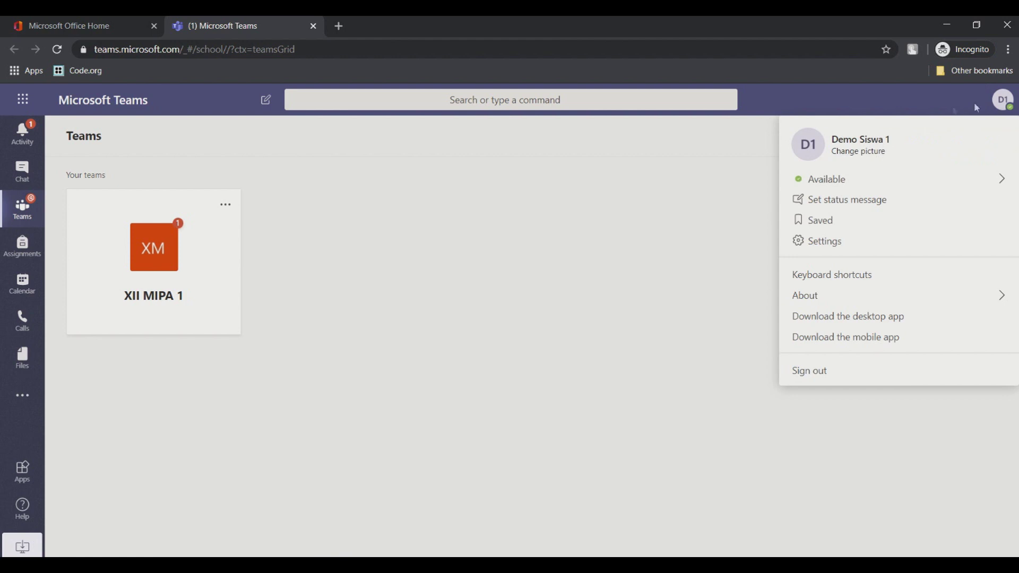
{"action": "left_click", "coordinate": [1005, 103]}
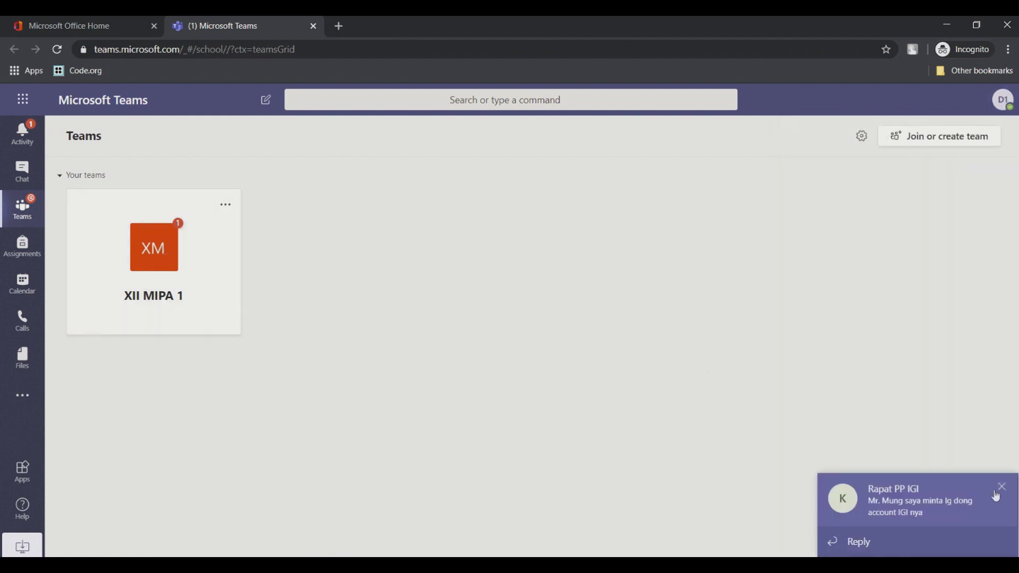
{"action": "left_click", "coordinate": [1002, 490]}
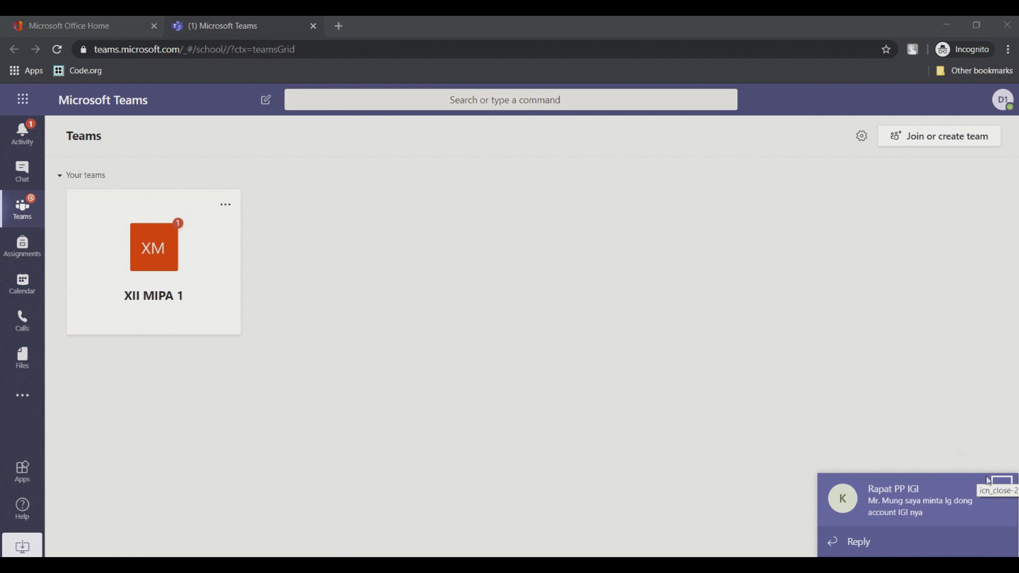
Step: View the assignment posts in General and Bahasa Inggris, then go to Assignments
{"action": "left_click", "coordinate": [33, 139]}
{"action": "left_click", "coordinate": [146, 189]}
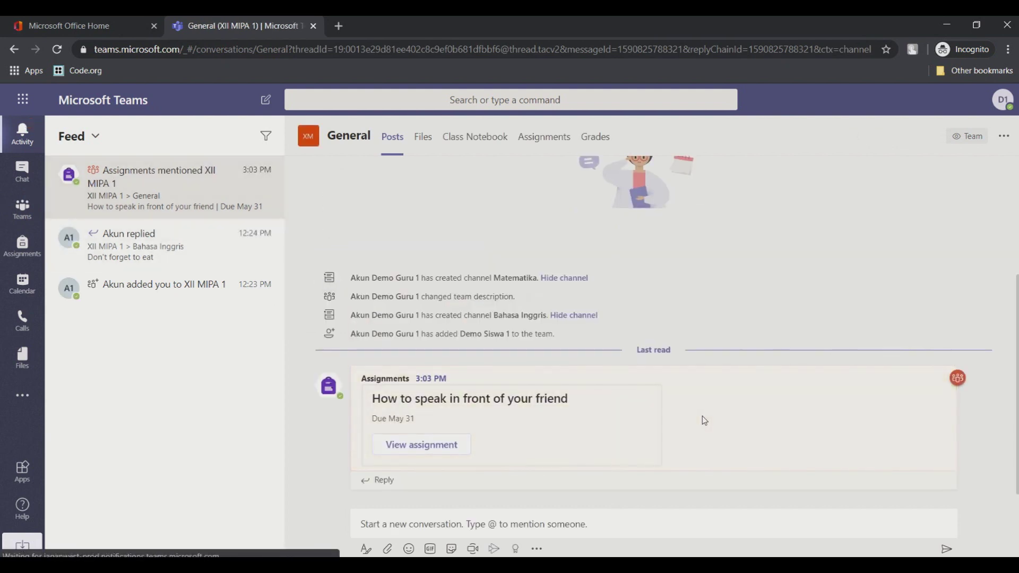
{"action": "left_click", "coordinate": [21, 209]}
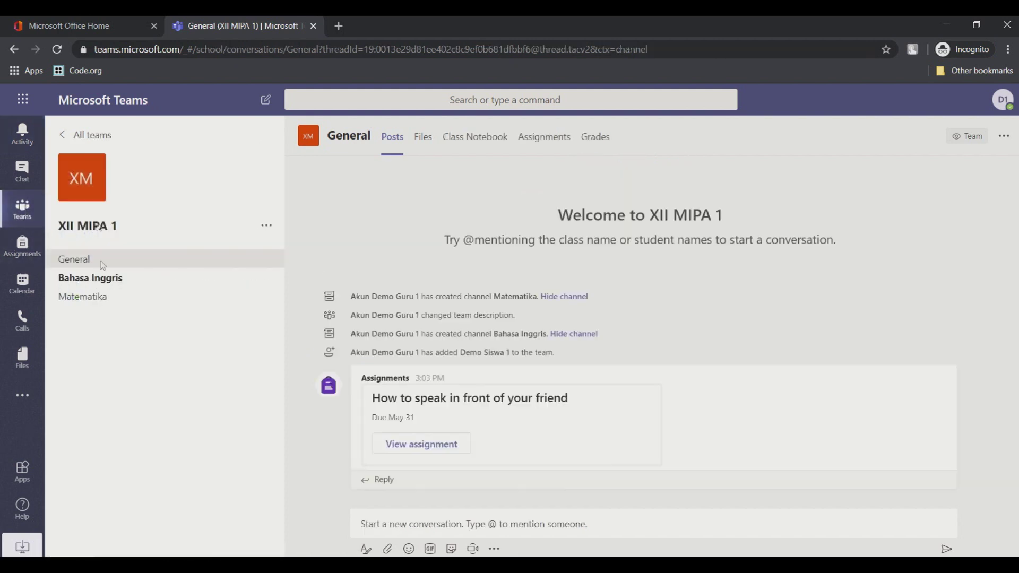
{"action": "left_click", "coordinate": [106, 280]}
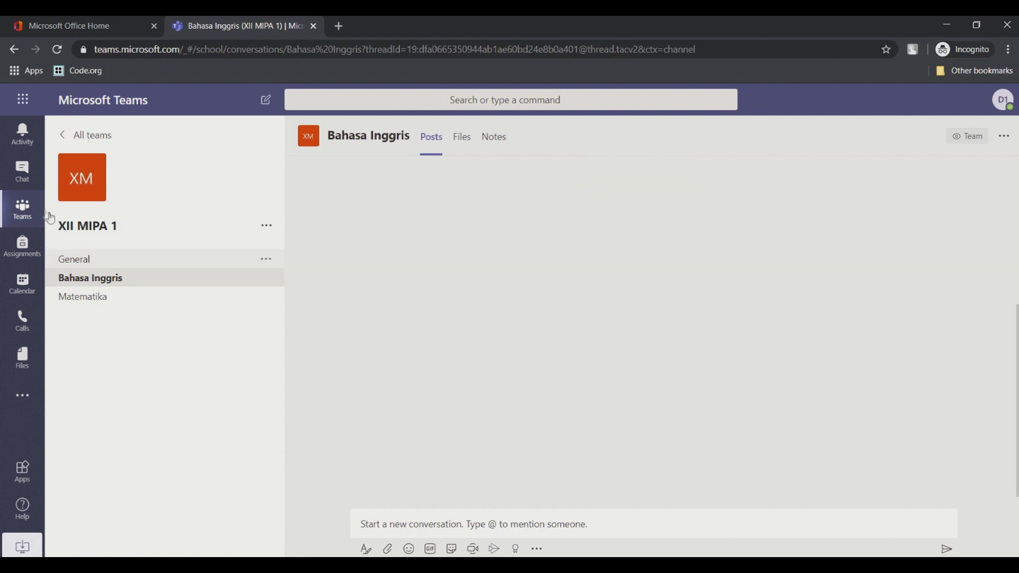
{"action": "left_click", "coordinate": [30, 251]}
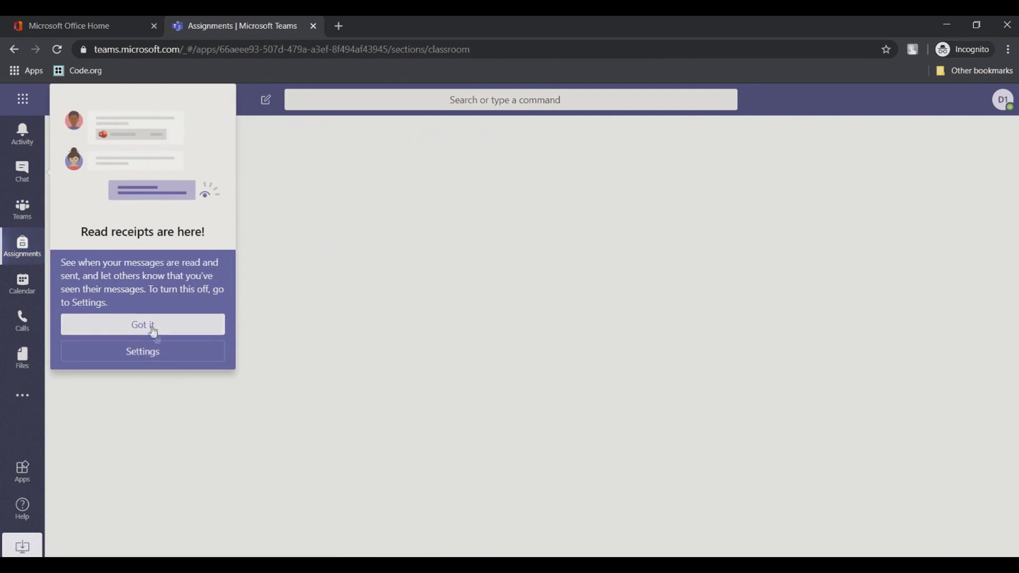
Step: Dismiss the read-receipts popup, choose class XII MIPA 1, and open 'How to speak in front of your friend'
{"action": "left_click", "coordinate": [151, 336]}
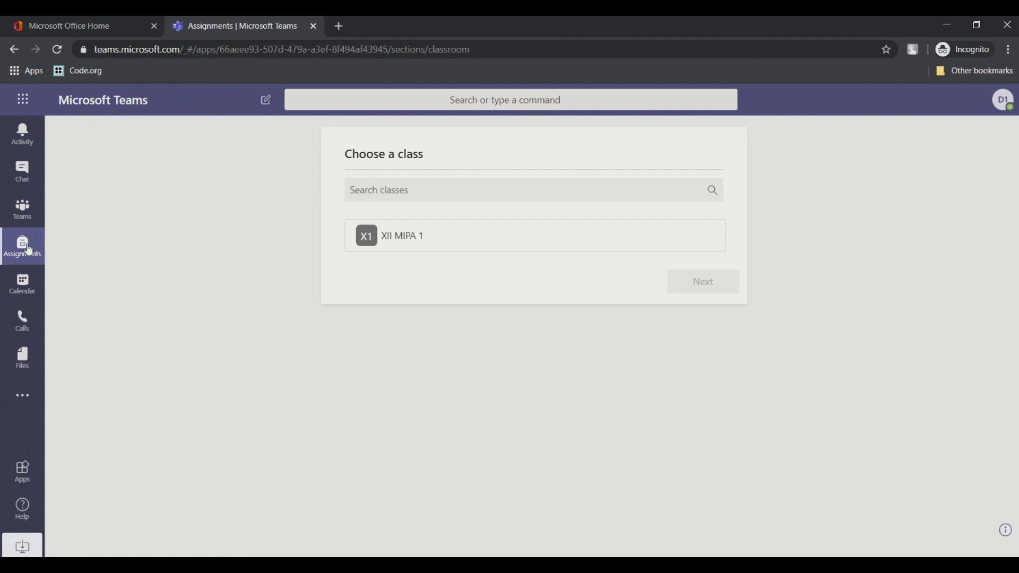
{"action": "left_click", "coordinate": [417, 246]}
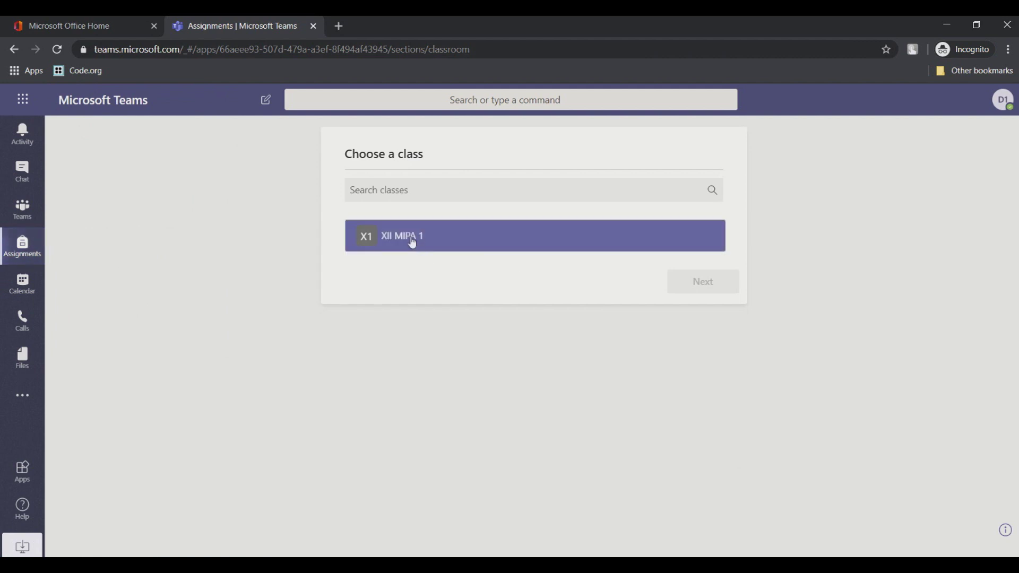
{"action": "left_click", "coordinate": [413, 242]}
{"action": "left_click", "coordinate": [713, 288]}
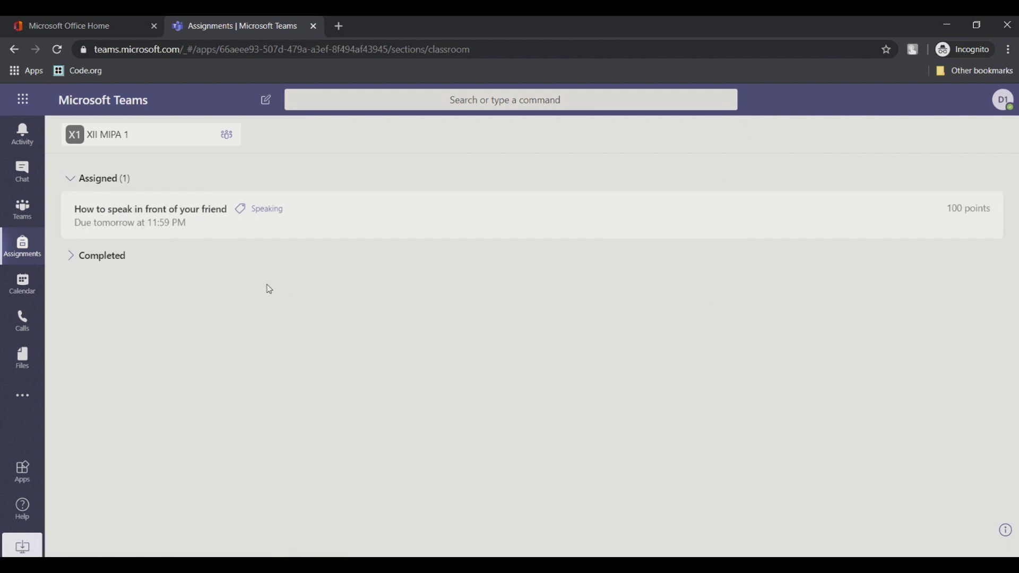
{"action": "left_click", "coordinate": [141, 223]}
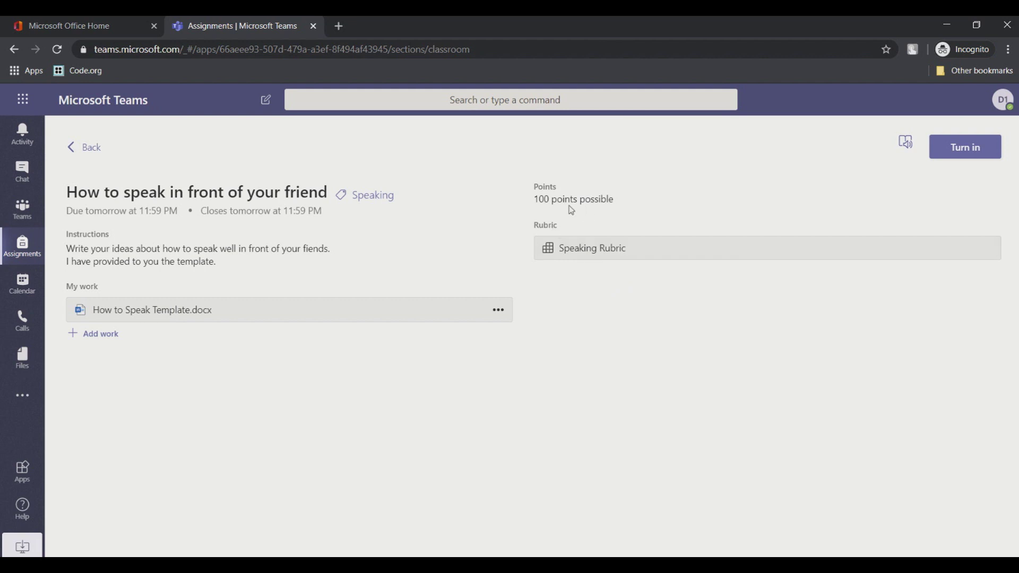
Step: Read the Speaking Rubric, close it, and open How to Speak Template.docx under My work
{"action": "left_click", "coordinate": [604, 253]}
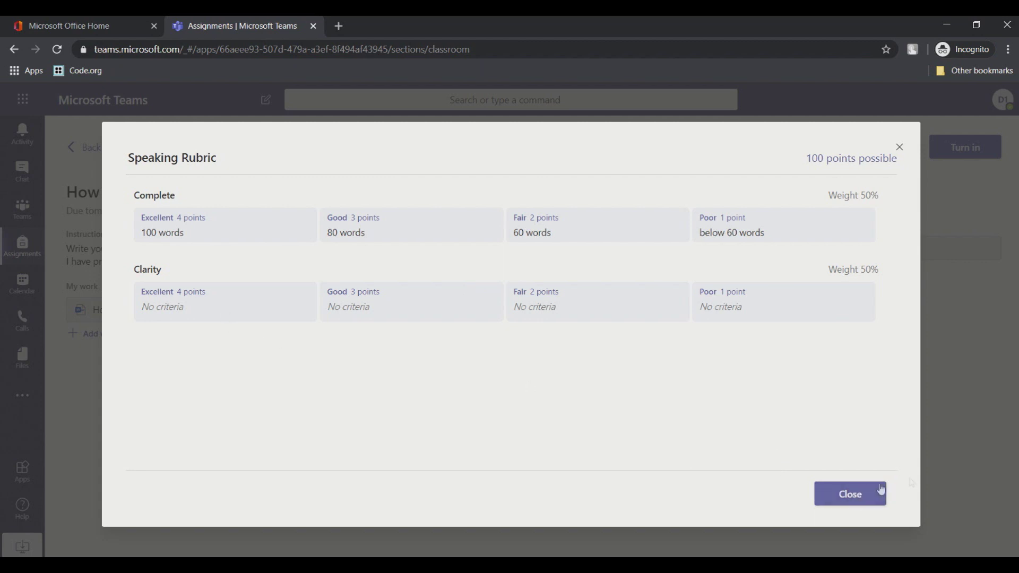
{"action": "left_click", "coordinate": [871, 492]}
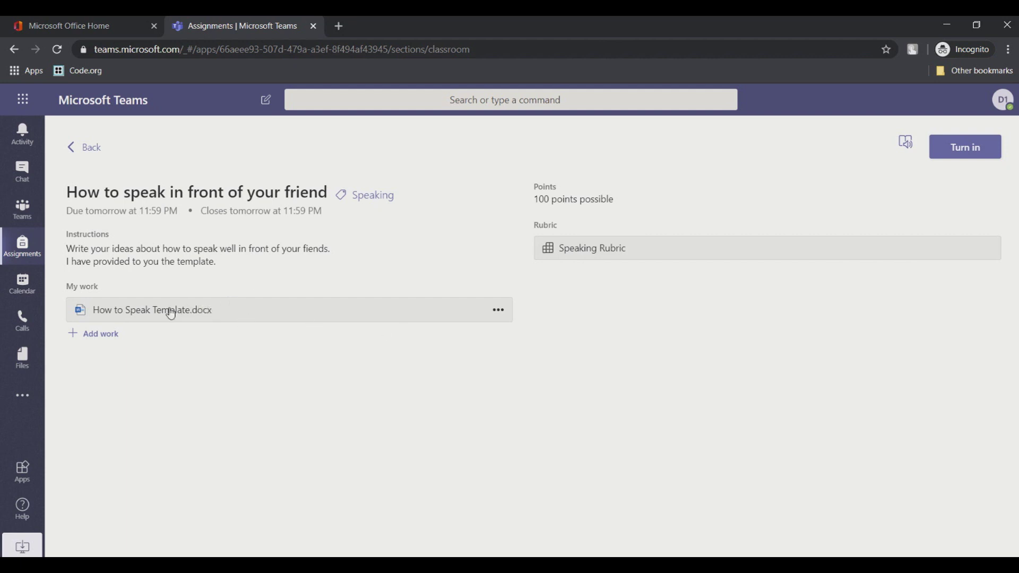
{"action": "left_click", "coordinate": [171, 314]}
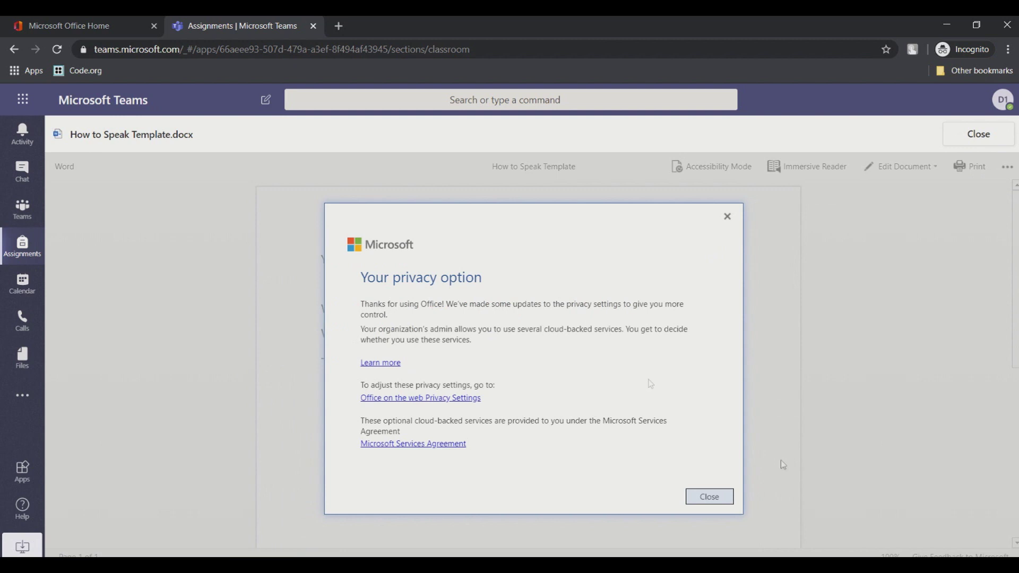
Step: Open the template for editing in the browser and enter the student's full name after Your Full Name:
{"action": "left_click", "coordinate": [717, 497]}
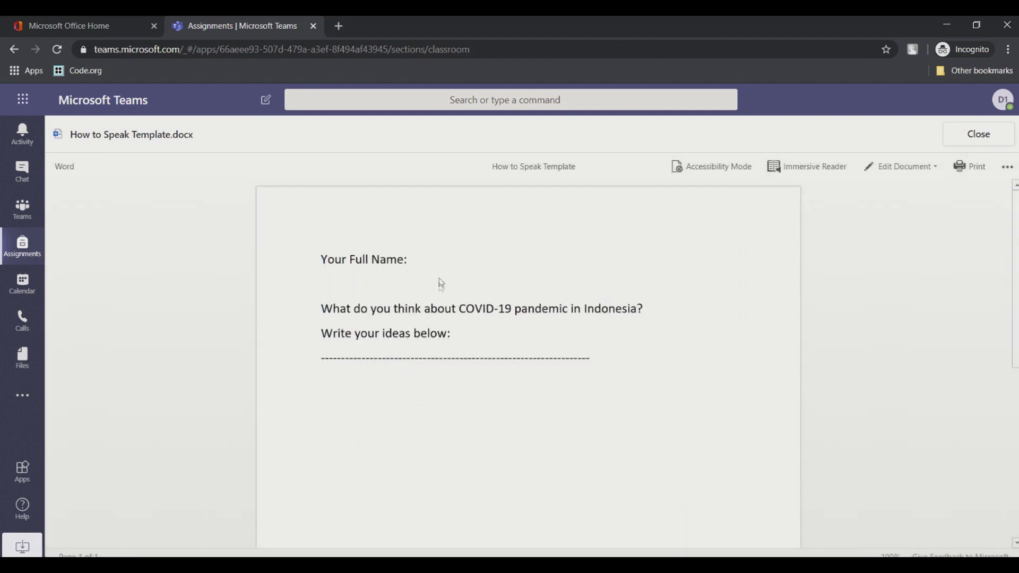
{"action": "left_click", "coordinate": [903, 171]}
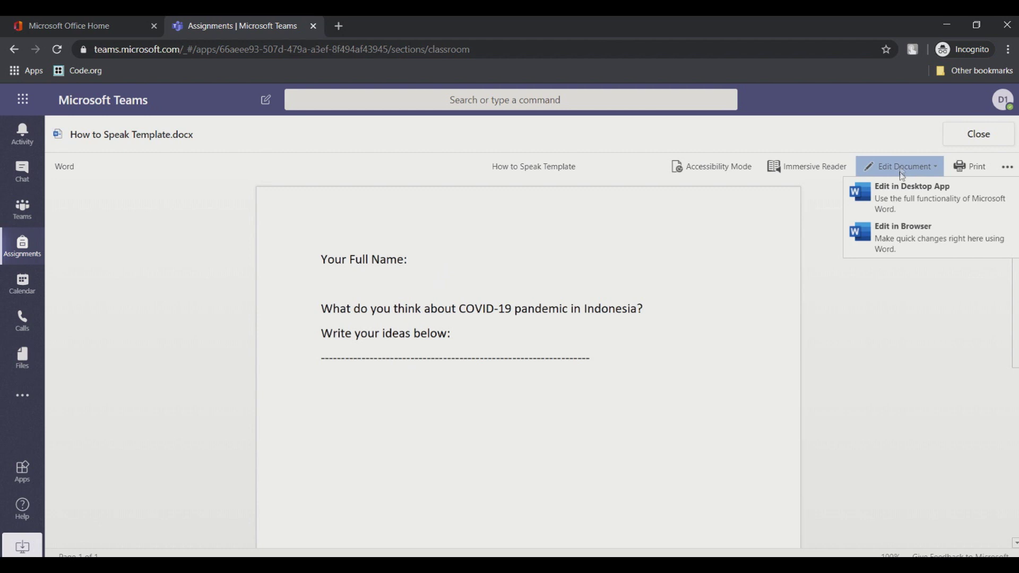
{"action": "left_click", "coordinate": [905, 233]}
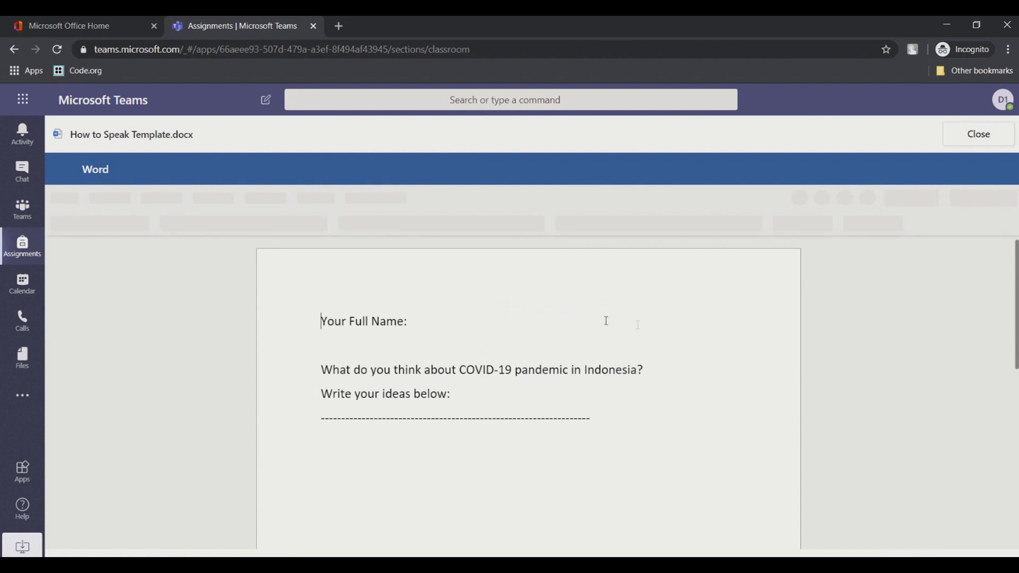
{"action": "left_click", "coordinate": [496, 333]}
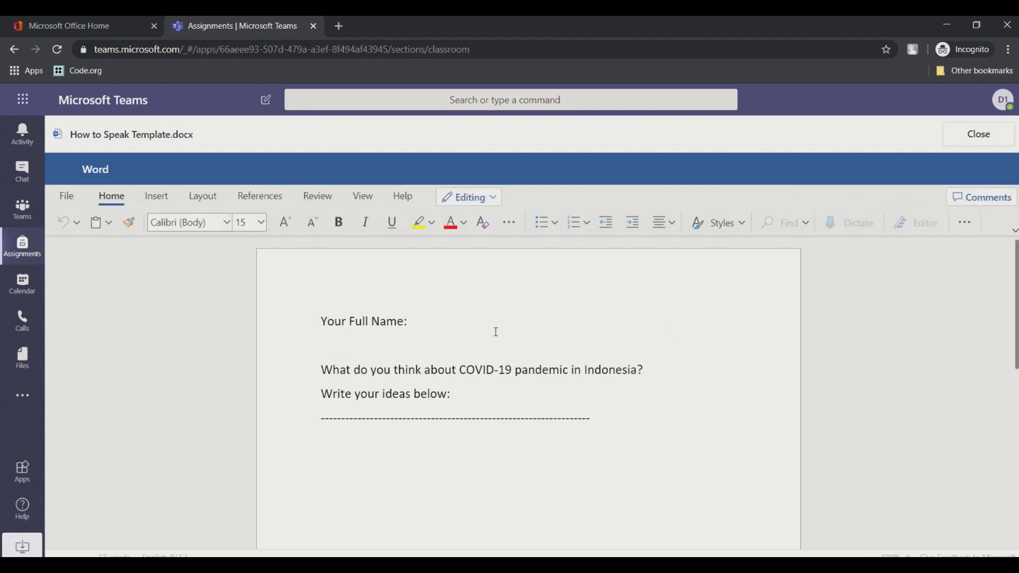
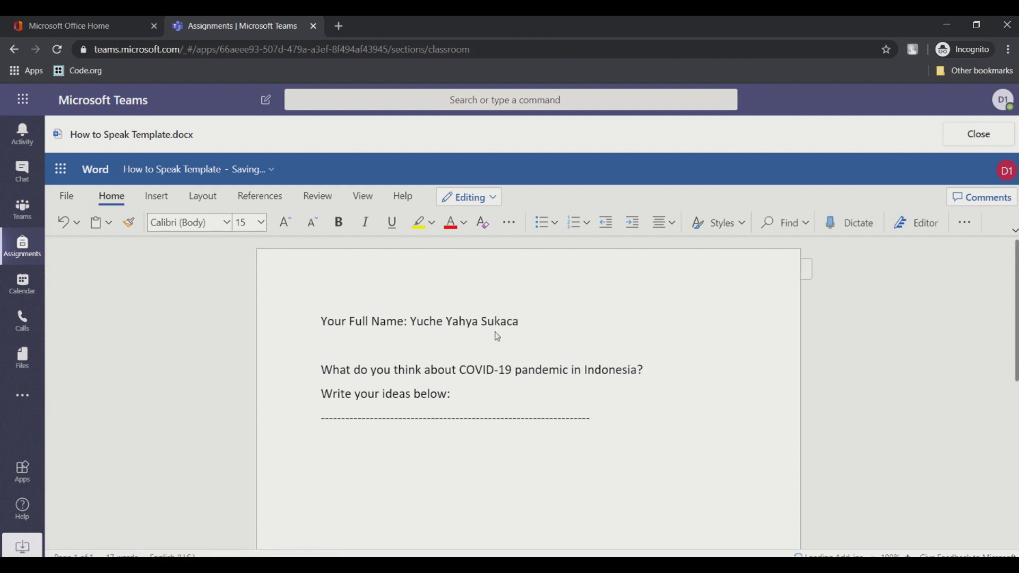
Step: Replace the dashed answer line with "I think it is good!" and close the document
{"action": "left_click_drag", "start_coordinate": [611, 417], "coordinate": [314, 420]}
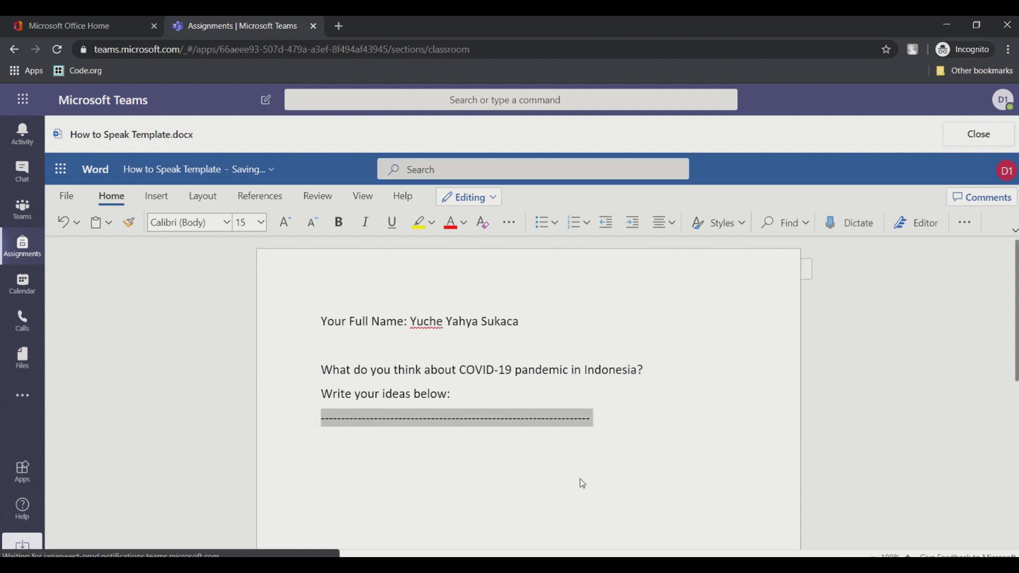
{"action": "type", "text": "I think it is good!"}
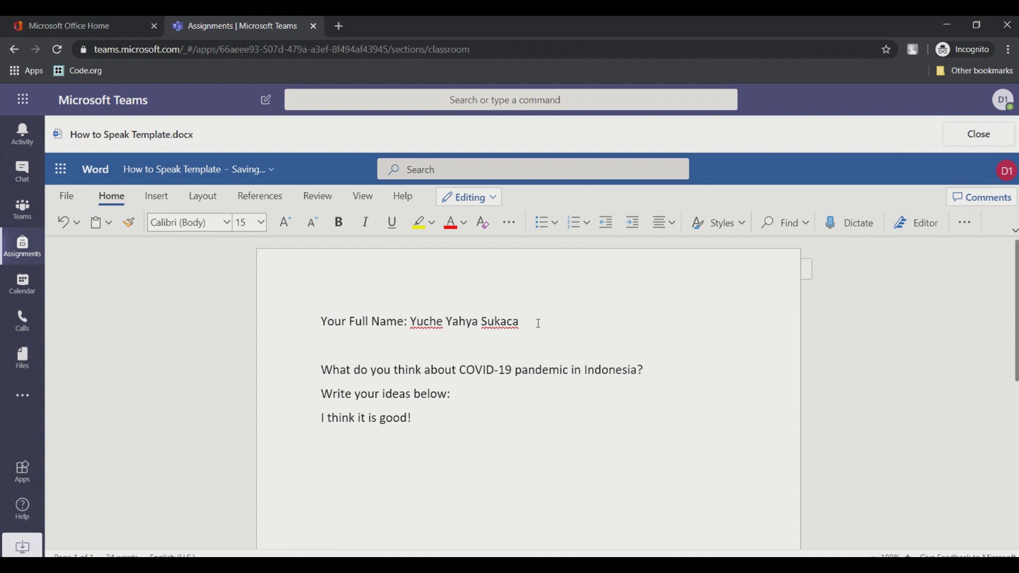
{"action": "left_click", "coordinate": [979, 135]}
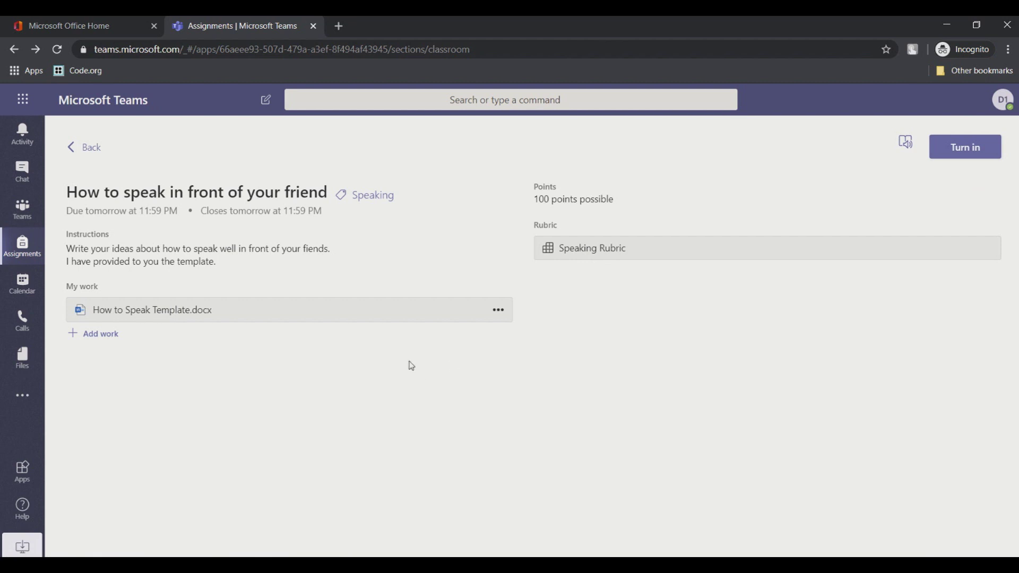
Step: Submit the completed assignment to the teacher with Turn in
{"action": "left_click", "coordinate": [974, 158]}
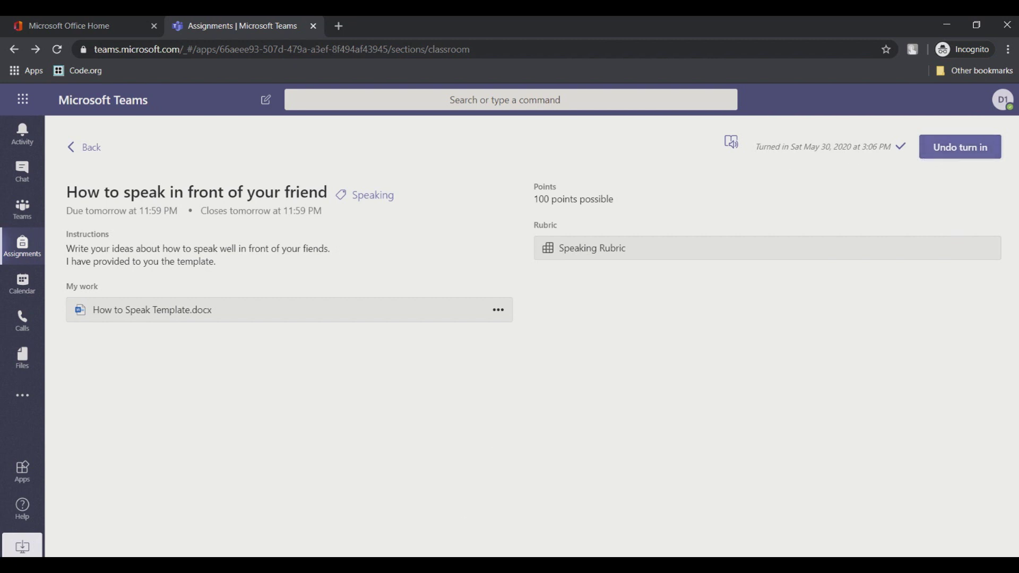
Step: As the teacher, go to XII MIPA 1's assignments and open the student's How to speak submission
{"action": "left_click", "coordinate": [289, 533]}
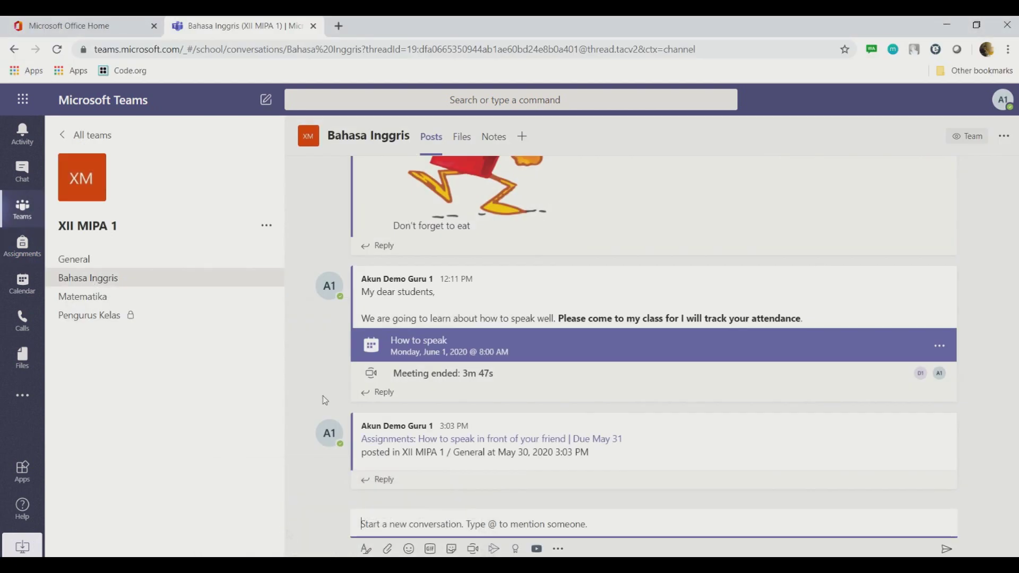
{"action": "left_click", "coordinate": [23, 247]}
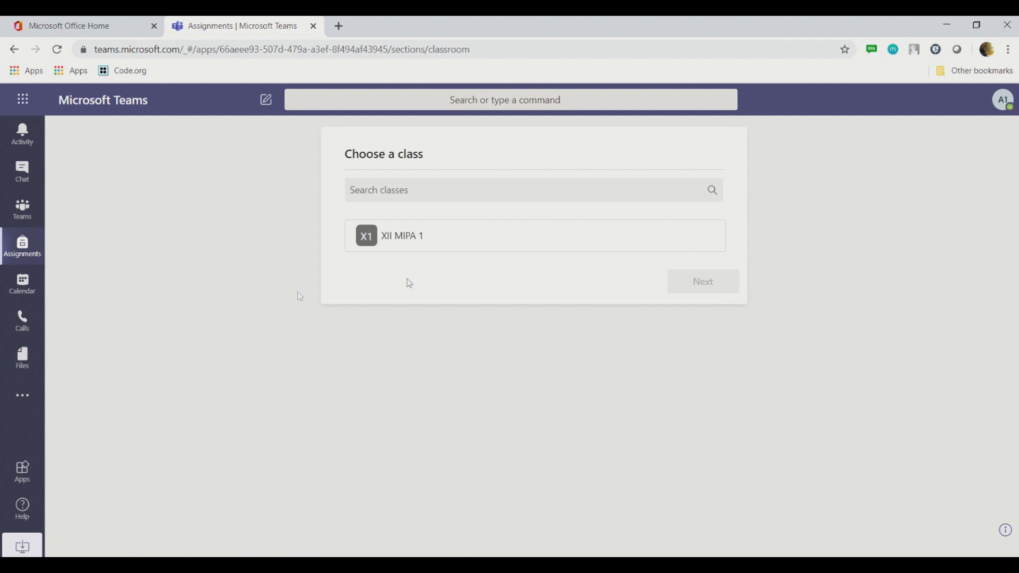
{"action": "left_click", "coordinate": [393, 247]}
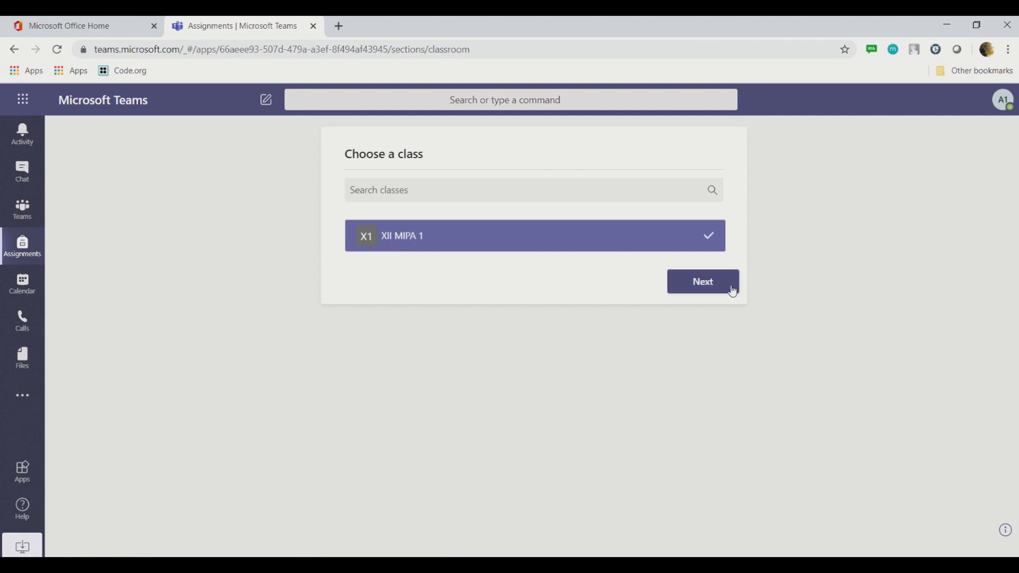
{"action": "left_click", "coordinate": [733, 291]}
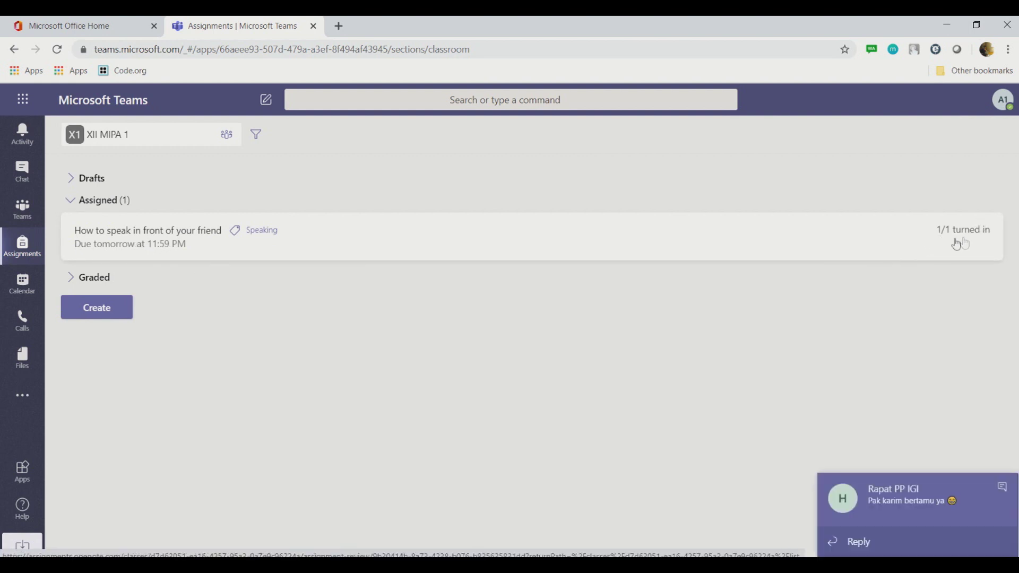
{"action": "left_click", "coordinate": [1007, 491]}
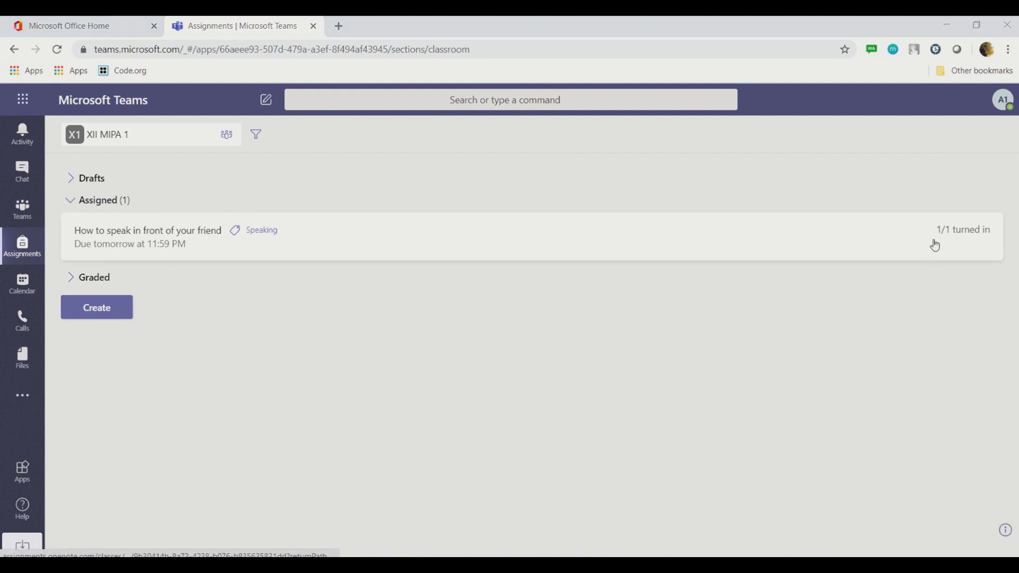
{"action": "left_click", "coordinate": [156, 246]}
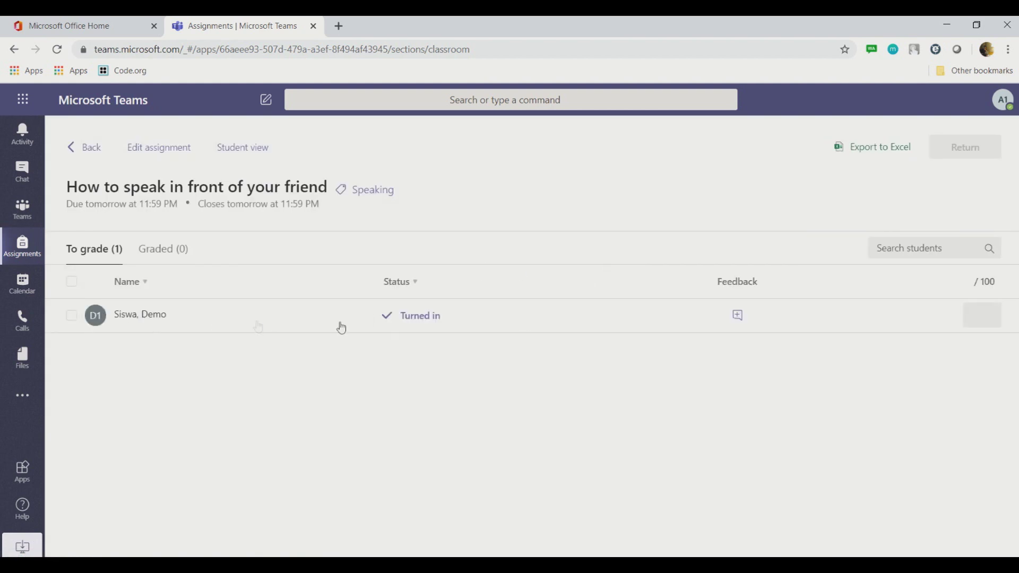
{"action": "left_click", "coordinate": [141, 316]}
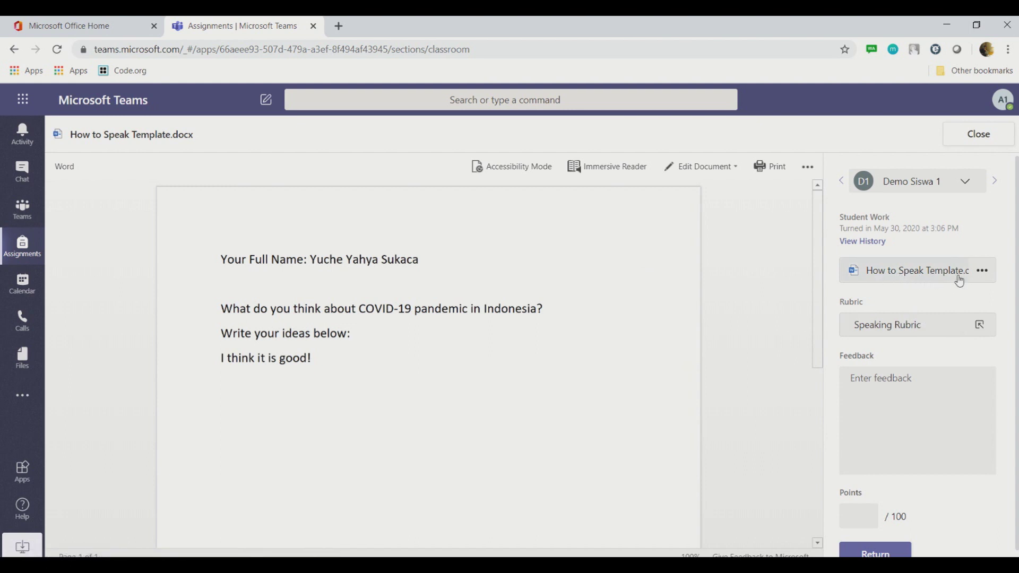
Step: In the Speaking Rubric, rate Complete as Fair (2 points) and Clarity as Poor (1 point)
{"action": "left_click", "coordinate": [938, 333]}
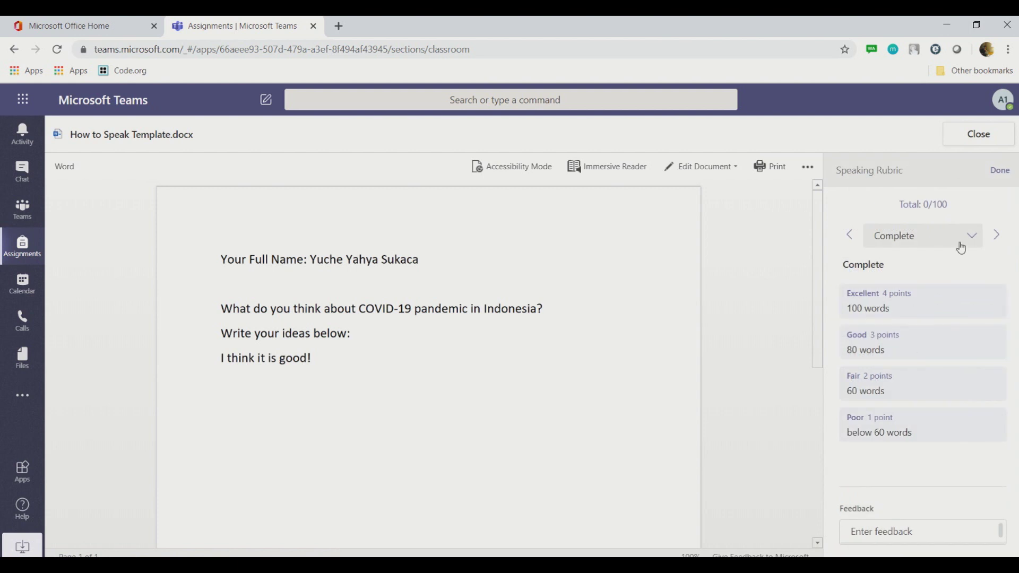
{"action": "left_click", "coordinate": [898, 382]}
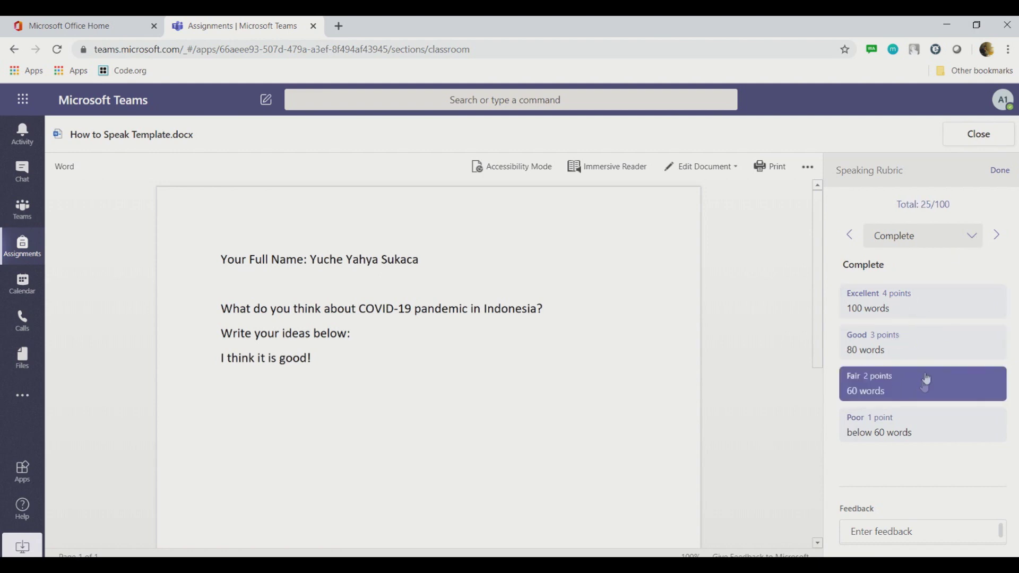
{"action": "left_click", "coordinate": [996, 236]}
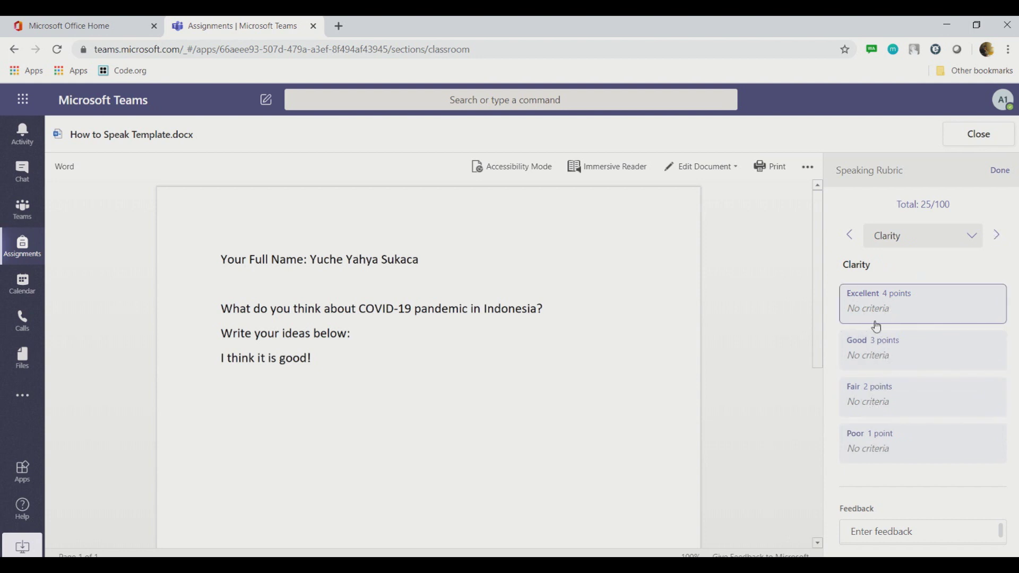
{"action": "left_click", "coordinate": [879, 359]}
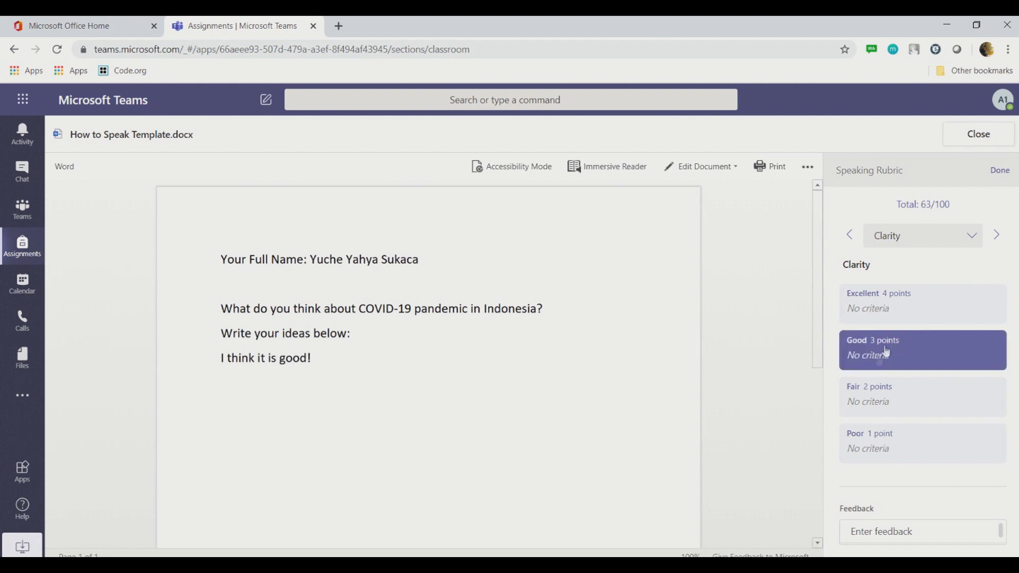
{"action": "left_click", "coordinate": [876, 444]}
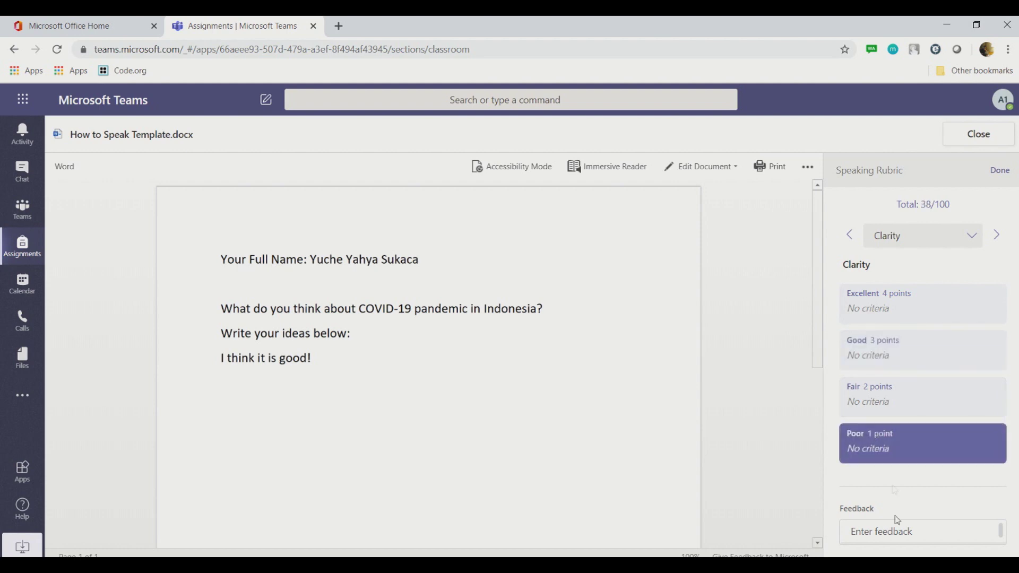
Step: Type a feedback note in the rubric and finish scoring at 38/100 points
{"action": "left_click", "coordinate": [909, 516]}
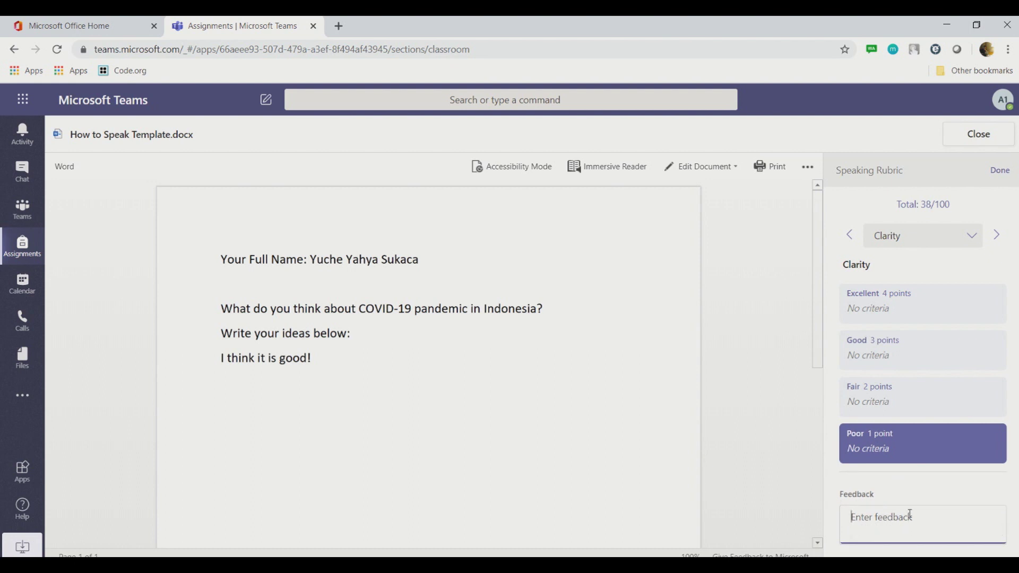
{"action": "type", "text": "Please do your assignment seriousl"}
{"action": "type", "text": "your assignment seriously"}
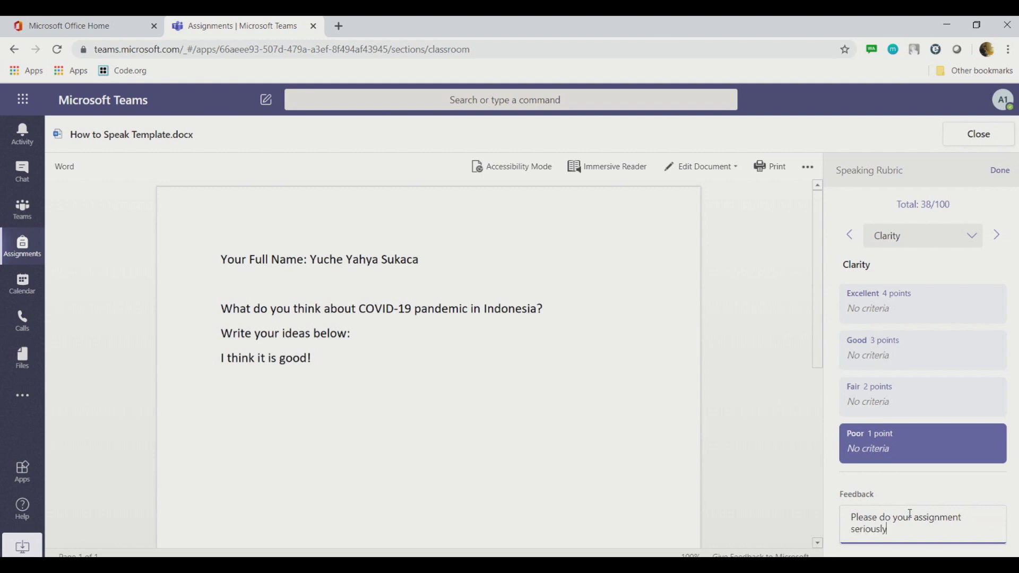
{"action": "type", "text": "!"}
{"action": "left_click", "coordinate": [1000, 173]}
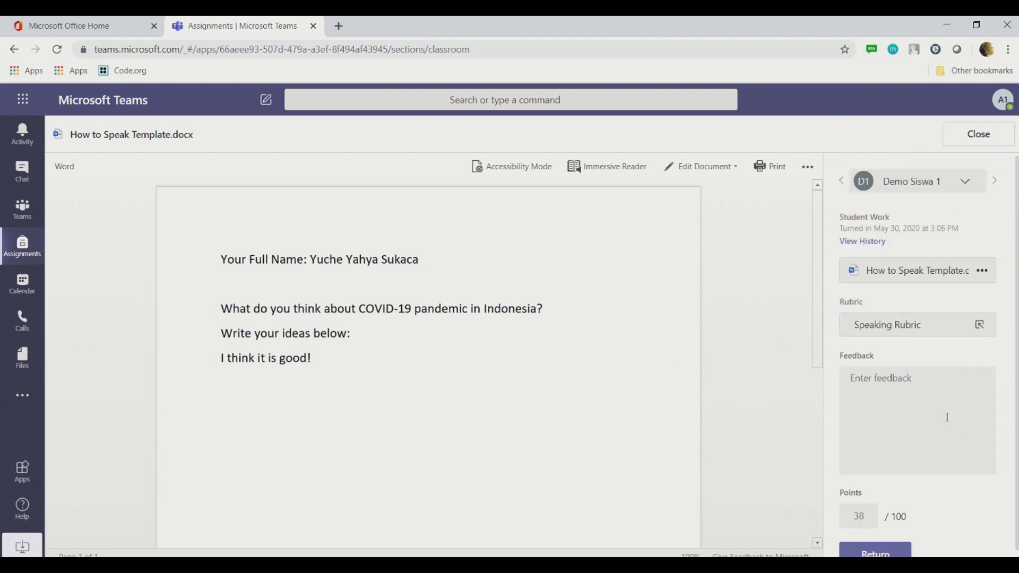
Step: Enter the comment "Please do your assignment seriously." beside the 38-point score and return the work
{"action": "scroll", "coordinate": [947, 415], "scroll_direction": "down", "scroll_amount": 1}
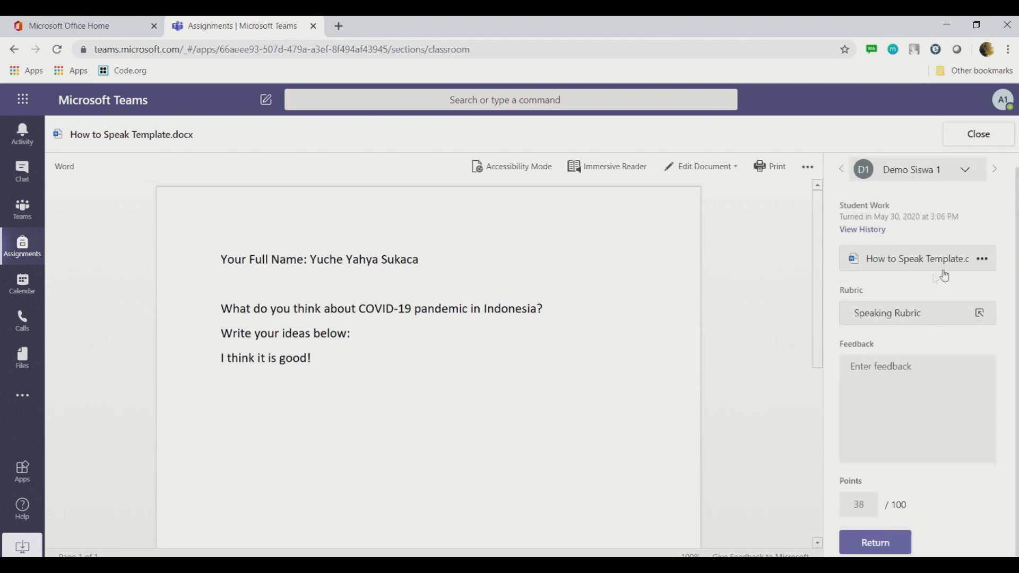
{"action": "left_click", "coordinate": [903, 392]}
{"action": "type", "text": "Please do your assignment"}
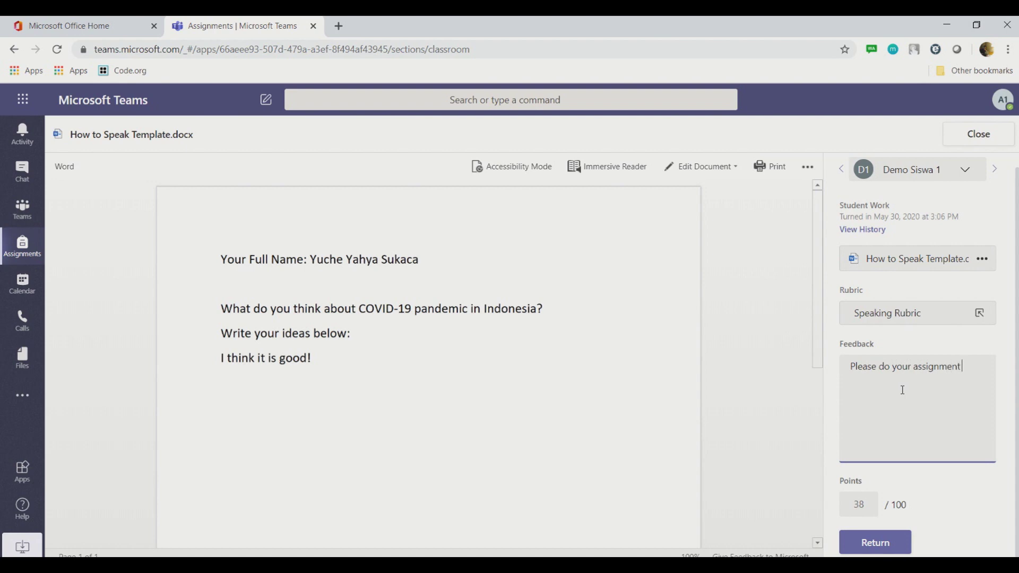
{"action": "type", "text": "iously."}
{"action": "right_click", "coordinate": [863, 505]}
{"action": "left_click", "coordinate": [779, 395]}
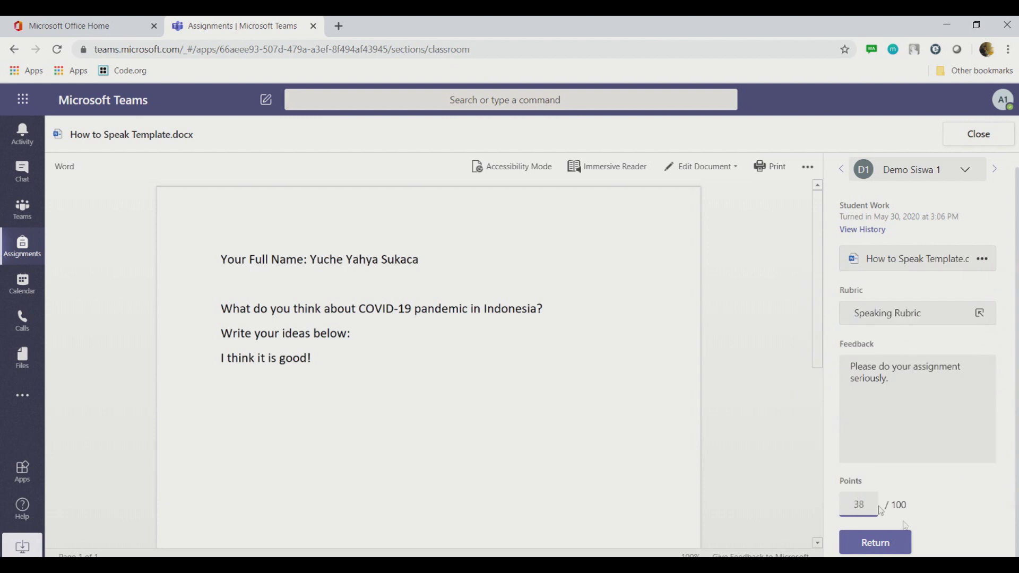
{"action": "left_click", "coordinate": [898, 409]}
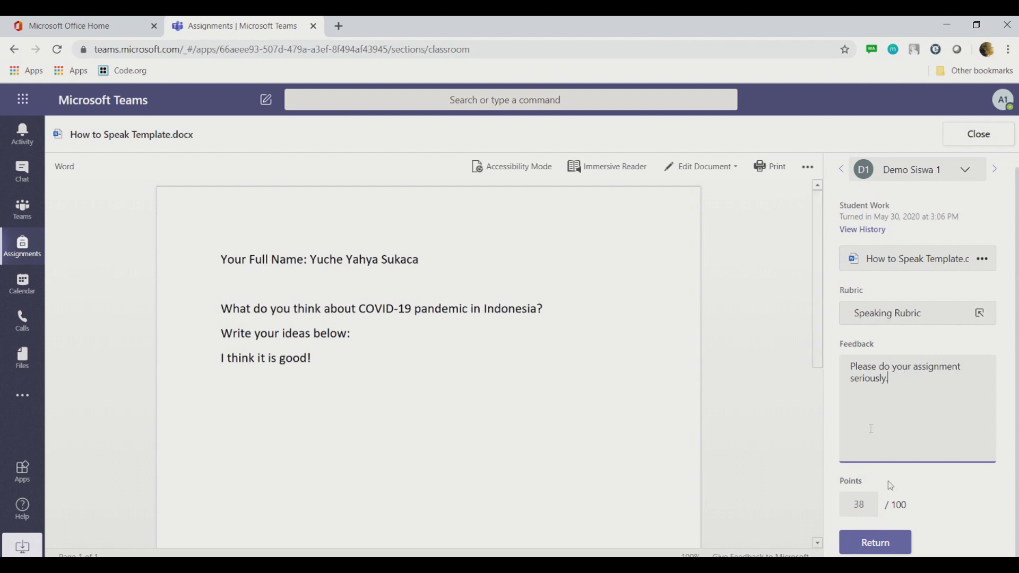
{"action": "left_click", "coordinate": [884, 541]}
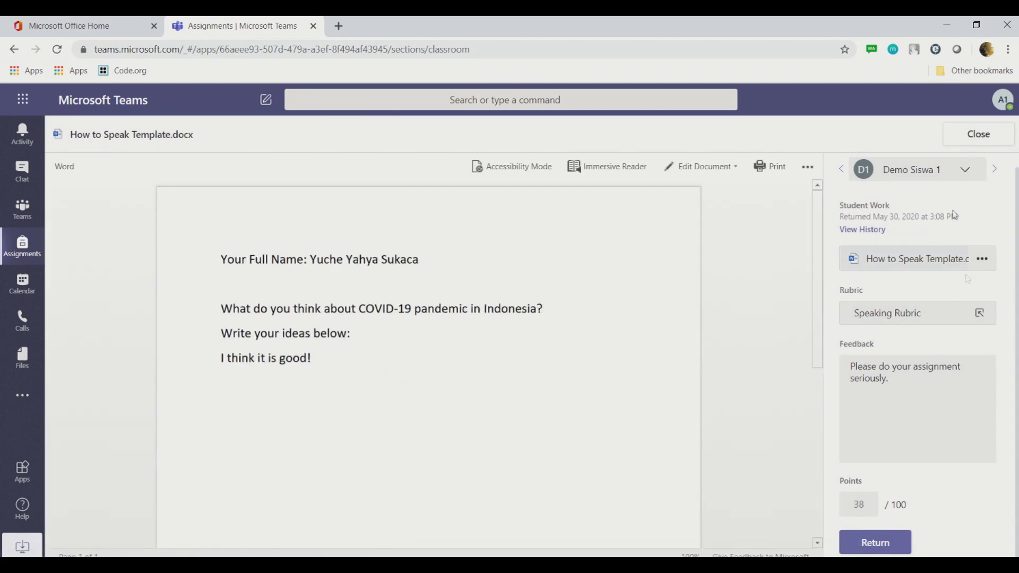
Step: Close the graded work, check the Graded list and Student view, then go back to grading
{"action": "left_click", "coordinate": [979, 133]}
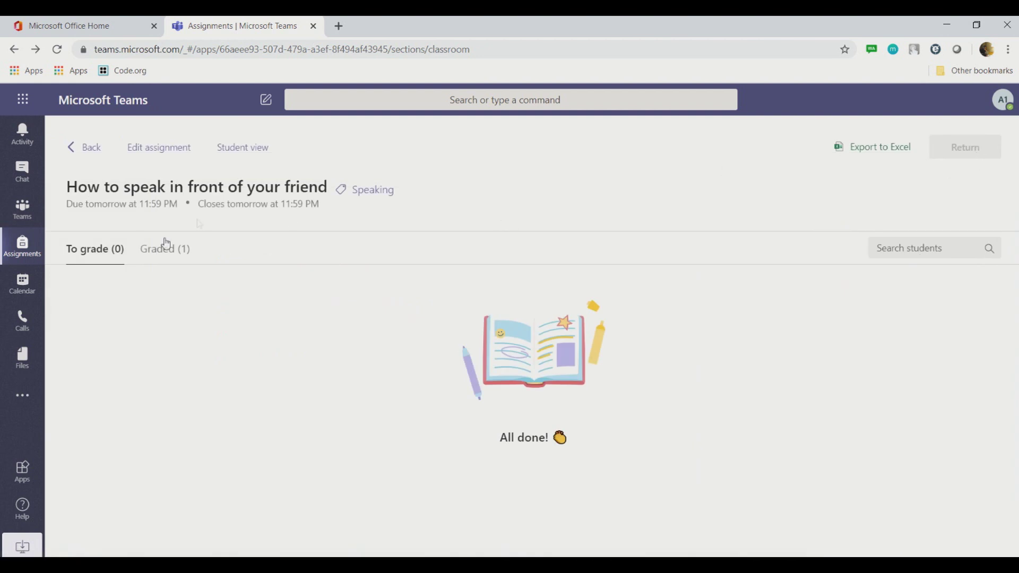
{"action": "left_click", "coordinate": [160, 254]}
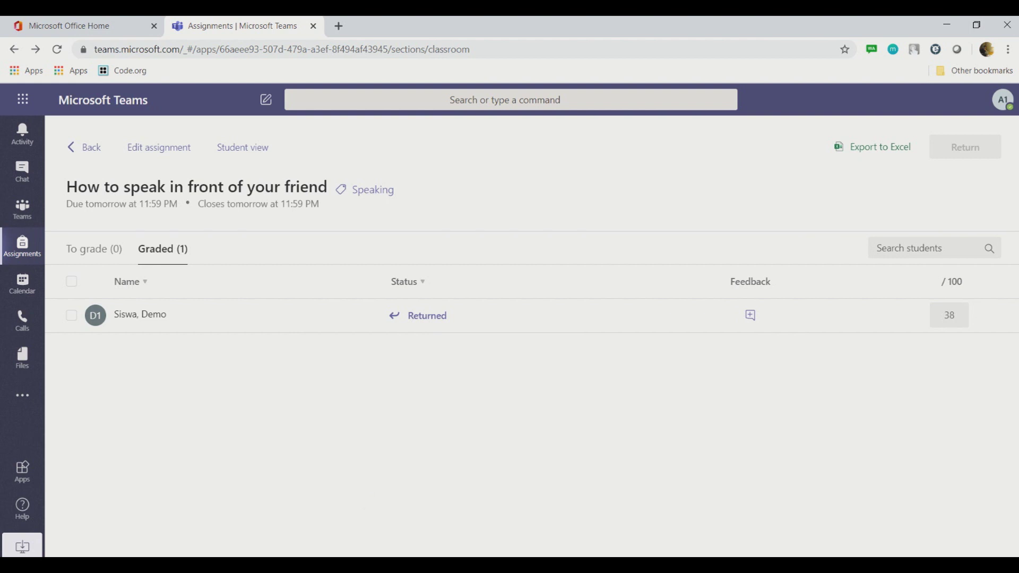
{"action": "left_click", "coordinate": [242, 150]}
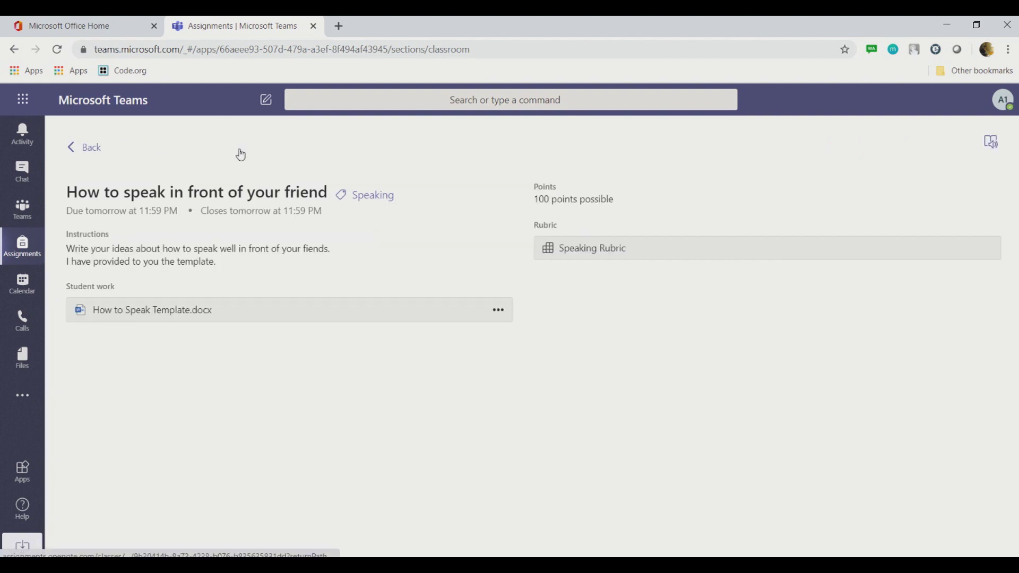
{"action": "left_click", "coordinate": [92, 151]}
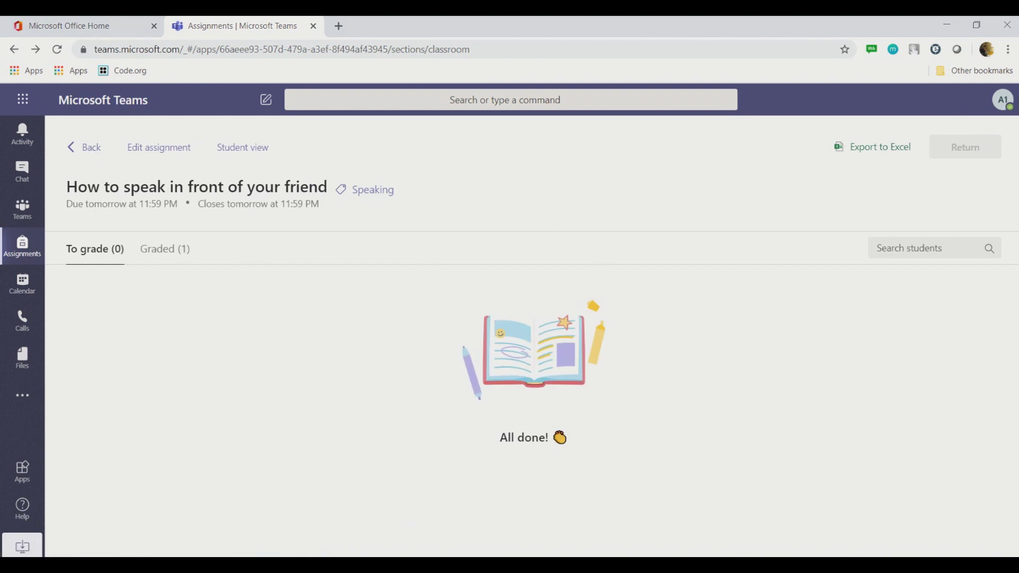
Step: As the student, open the returned assignment from Activity and open How to Speak Template.docx
{"action": "left_click", "coordinate": [420, 534]}
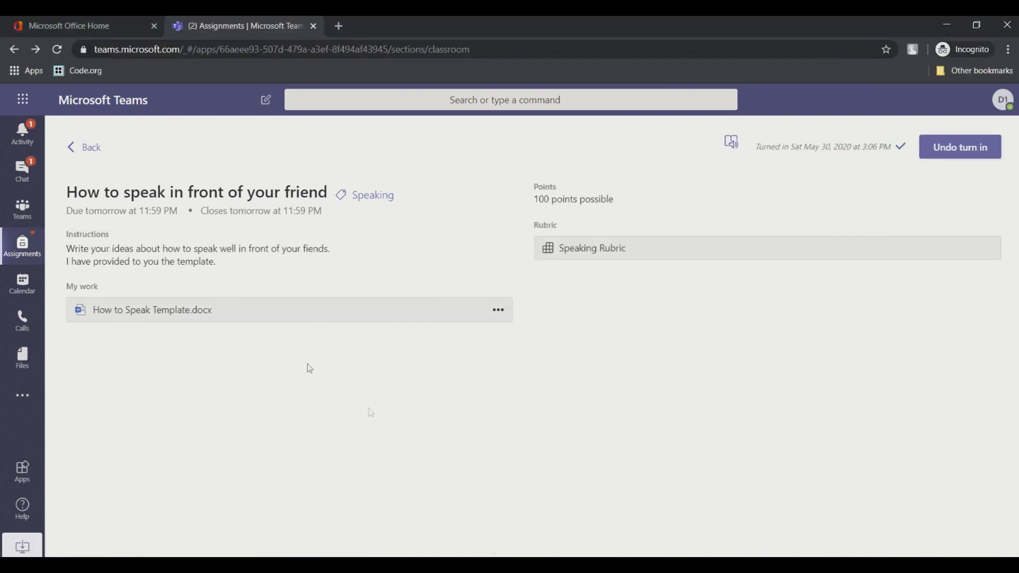
{"action": "left_click", "coordinate": [22, 132]}
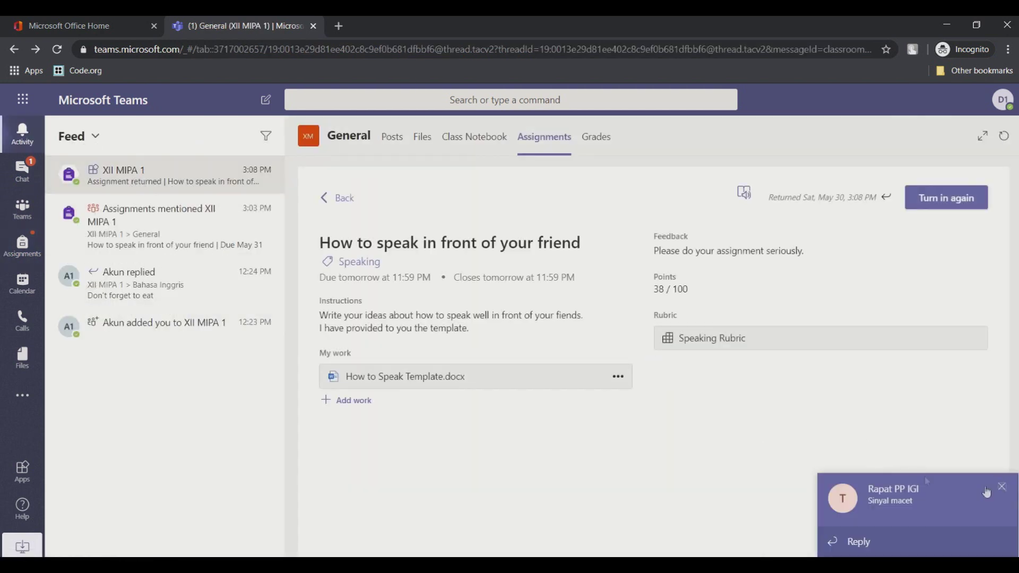
{"action": "left_click", "coordinate": [1003, 487]}
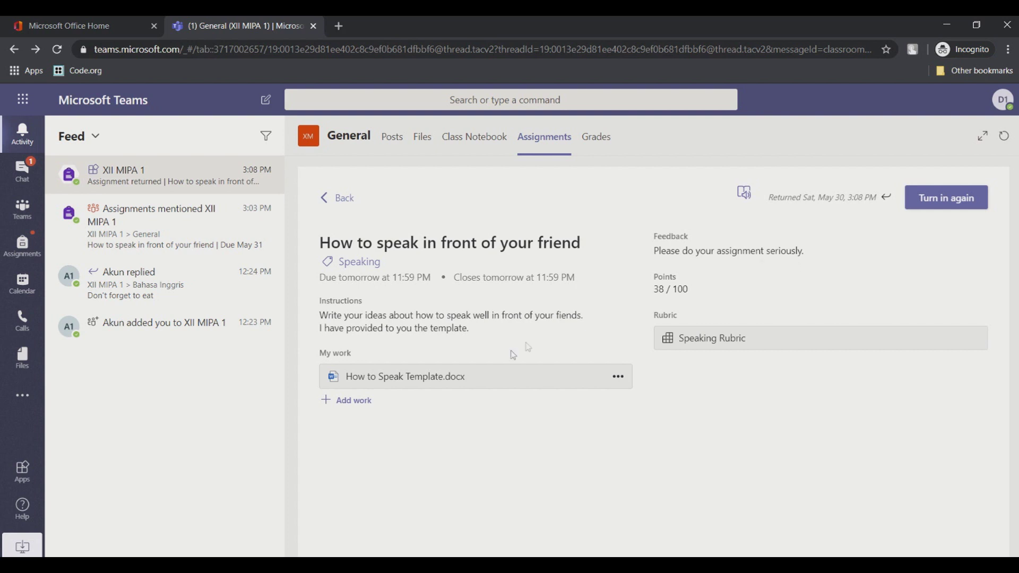
{"action": "left_click", "coordinate": [474, 382]}
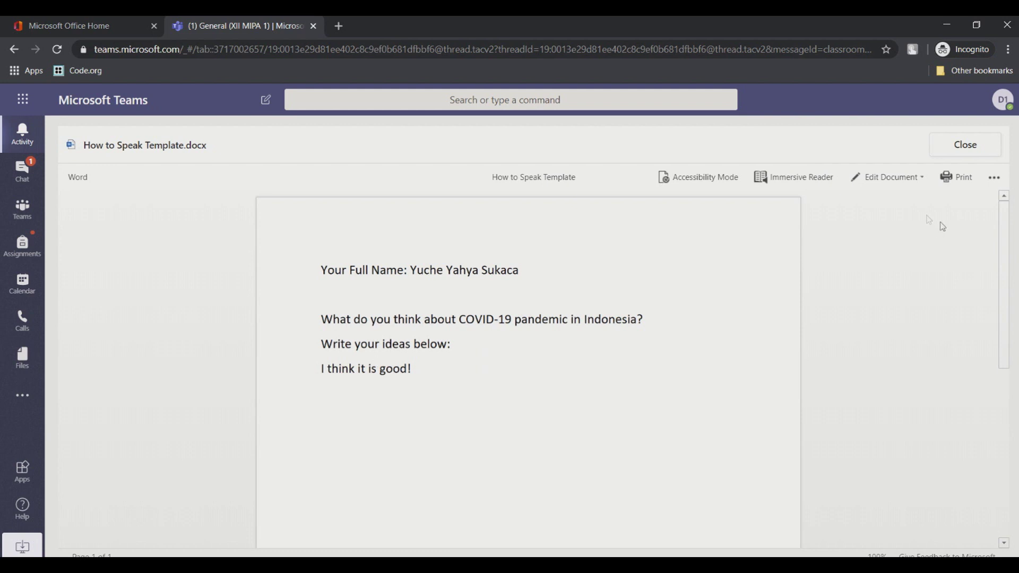
Step: Edit the template in the browser, extending the answer to "I think it is good because..."
{"action": "left_click", "coordinate": [900, 179]}
{"action": "left_click", "coordinate": [892, 242]}
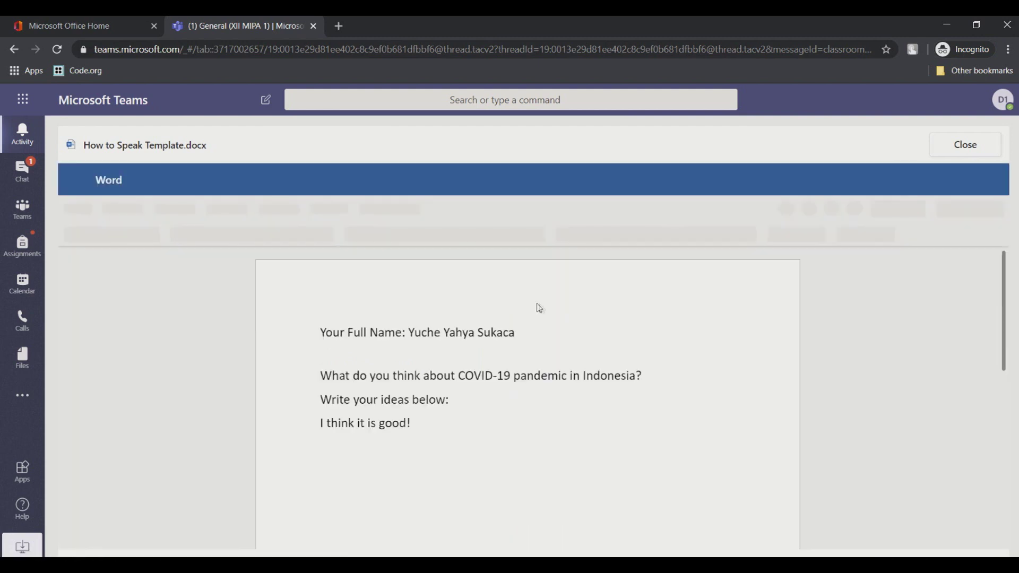
{"action": "left_click", "coordinate": [455, 430]}
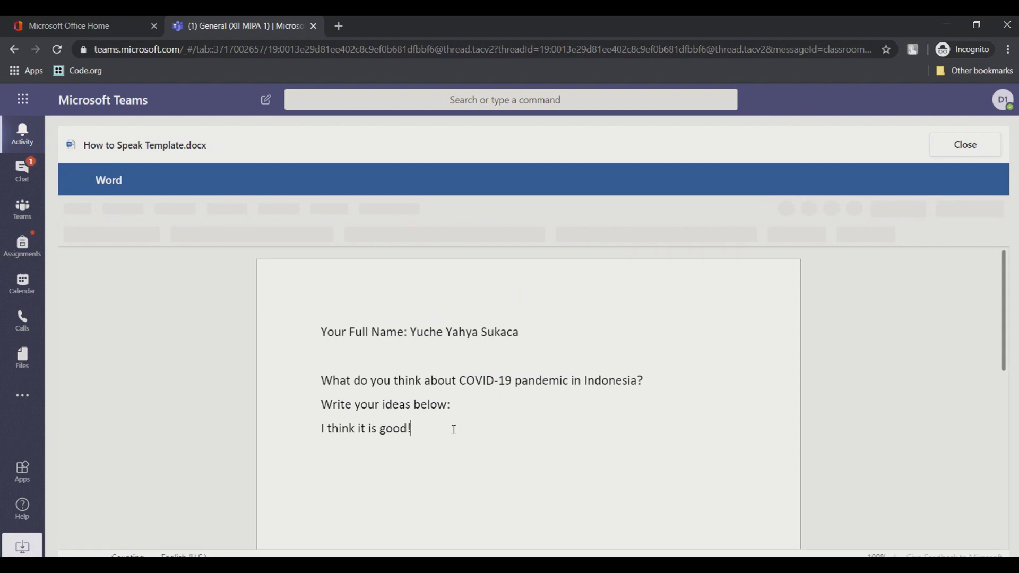
{"action": "type", "text": "Beacus"}
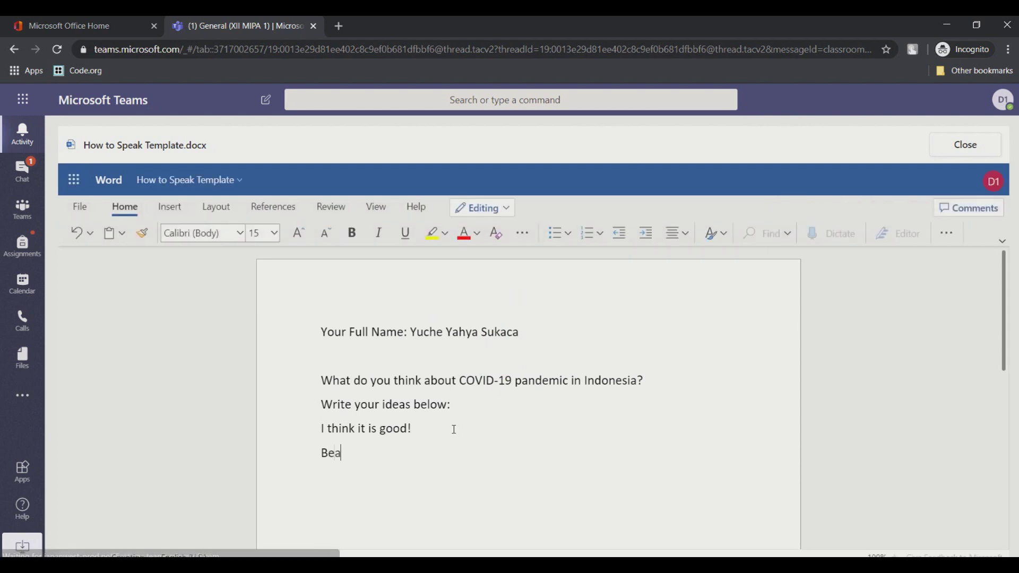
{"action": "key", "text": "BackSpace"}
{"action": "key", "text": "BackSpace"}
{"action": "key", "text": "BackSpace"}
{"action": "key", "text": "BackSpace"}
{"action": "key", "text": "BackSpace"}
{"action": "key", "text": "BackSpace"}
{"action": "key", "text": "BackSpace"}
{"action": "key", "text": "BackSpace"}
{"action": "key", "text": "BackSpace"}
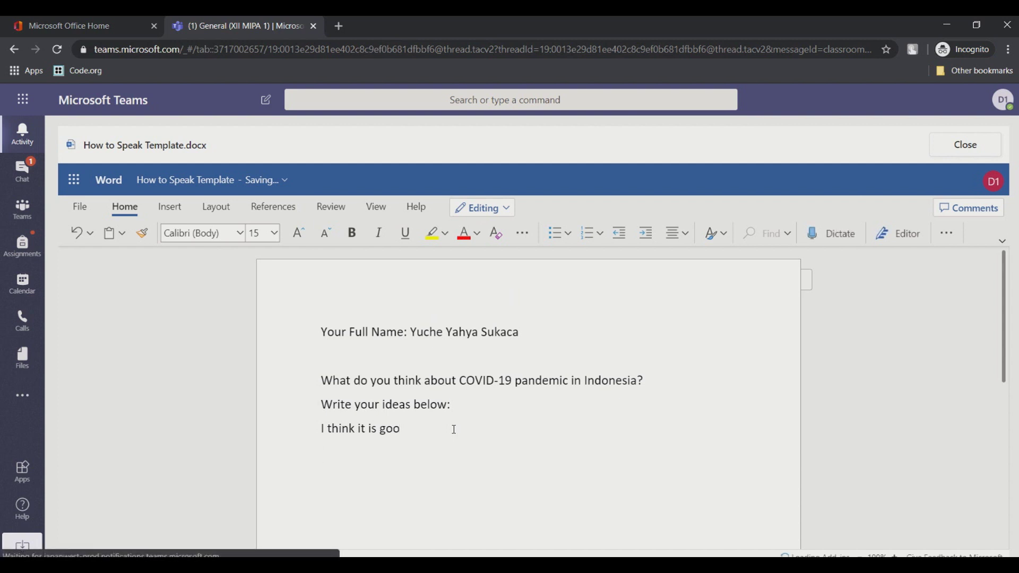
{"action": "type", "text": "d because..."}
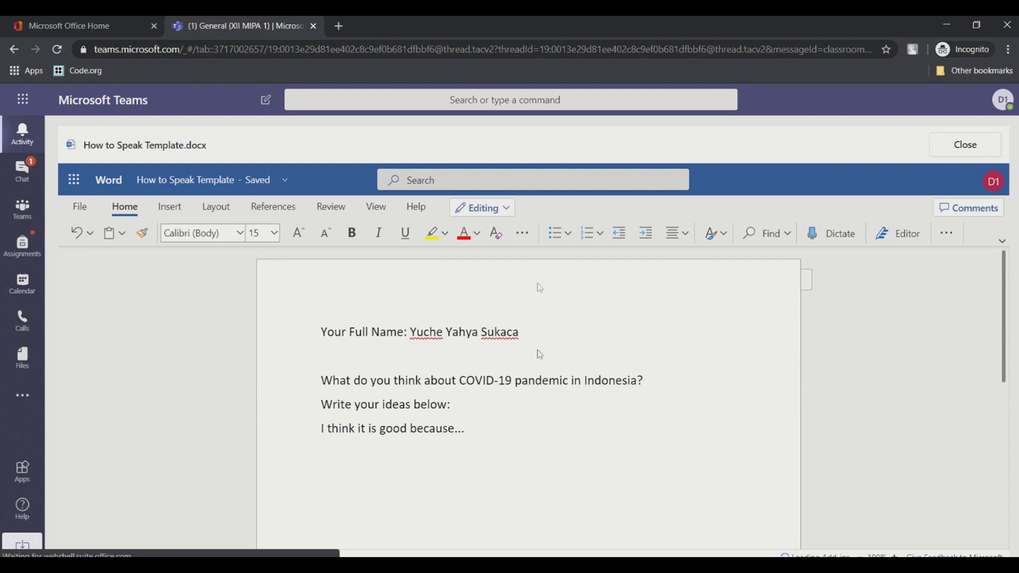
Step: Close the document, turn in the revised assignment again, and move to the teacher's window
{"action": "left_click", "coordinate": [964, 147]}
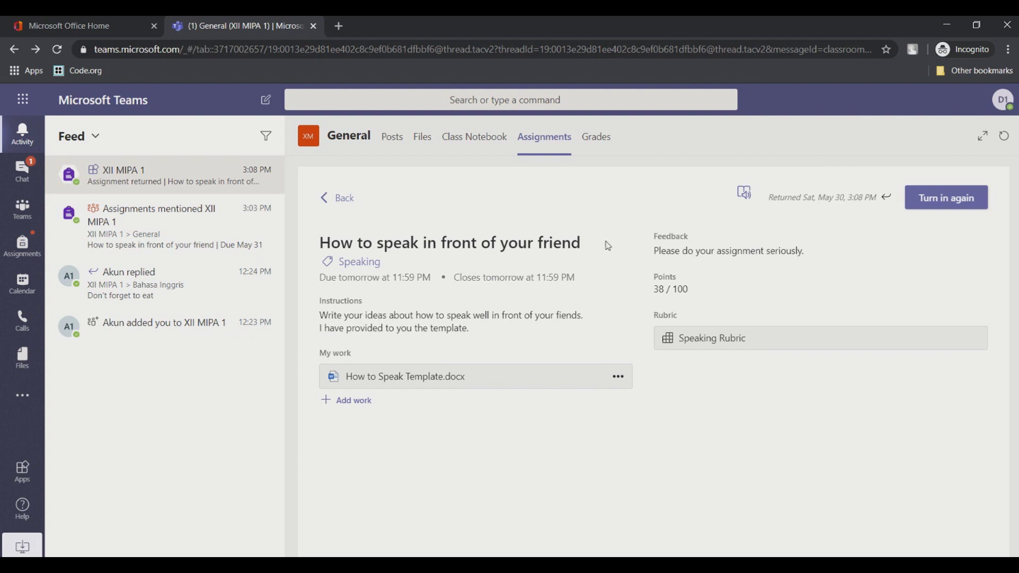
{"action": "left_click", "coordinate": [965, 206]}
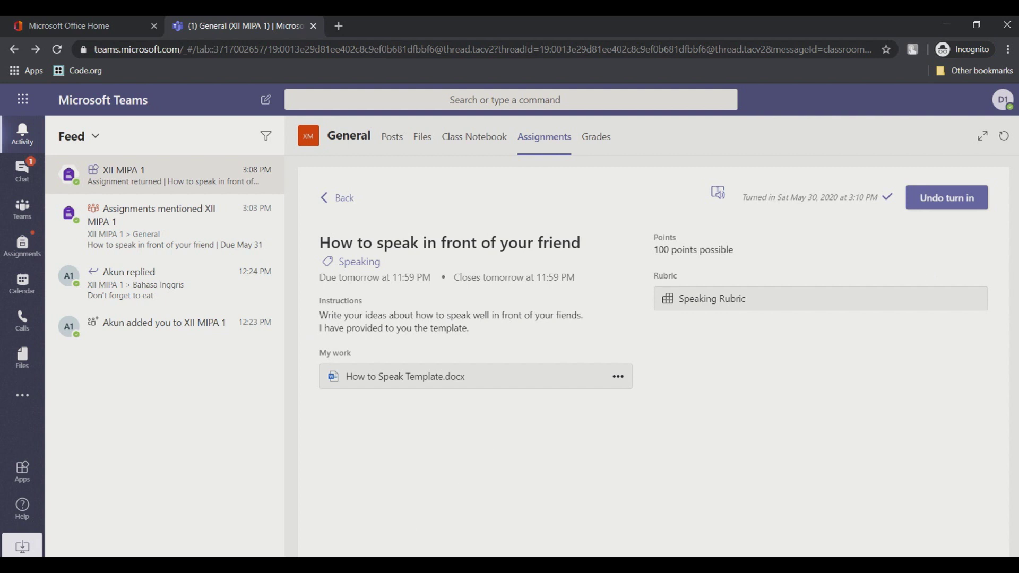
{"action": "left_click", "coordinate": [278, 510]}
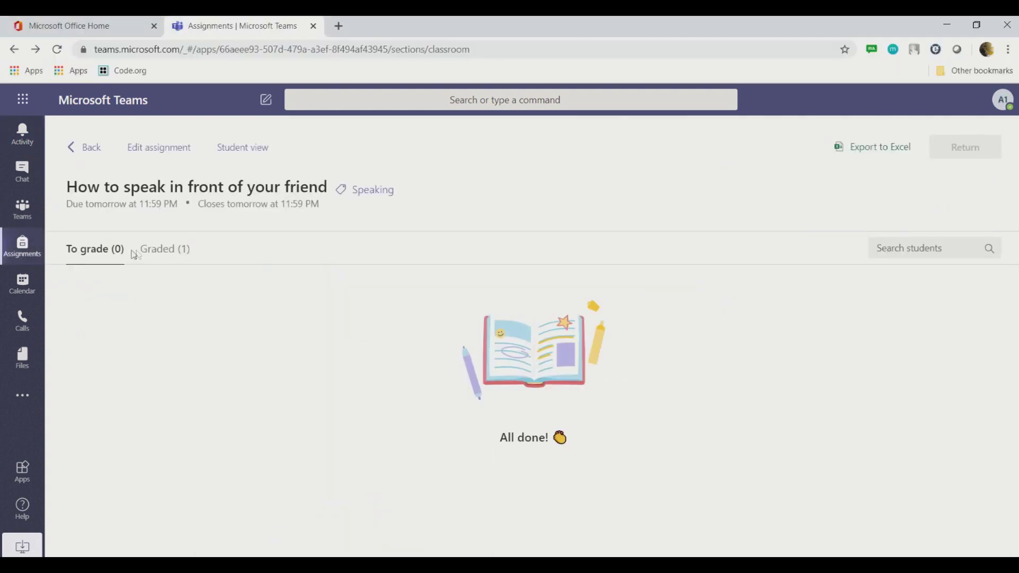
Step: Regrade the student's submission in the Speaking Rubric with Good for Complete and Clarity, giving 75/100
{"action": "left_click", "coordinate": [162, 257]}
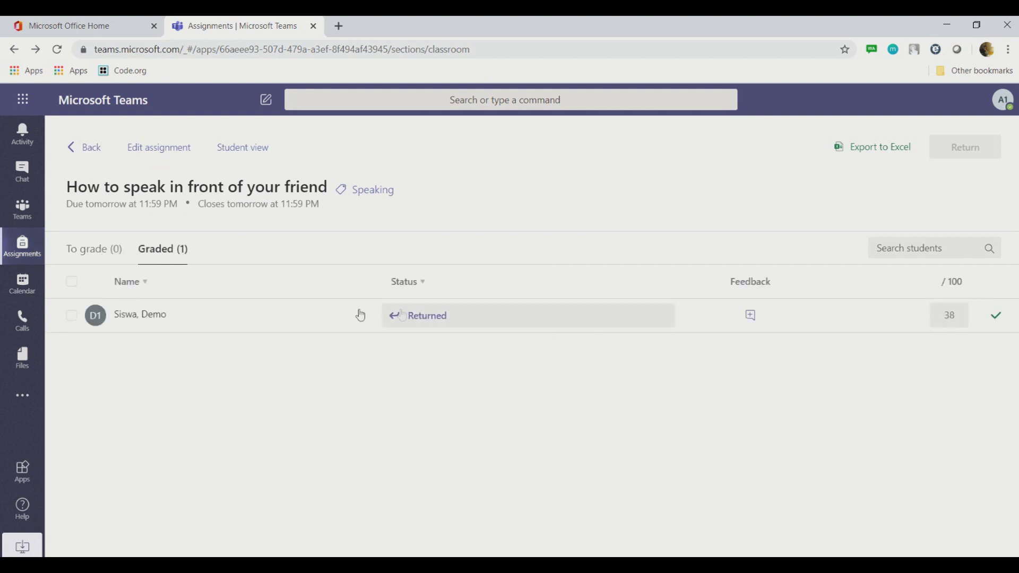
{"action": "left_click", "coordinate": [154, 317]}
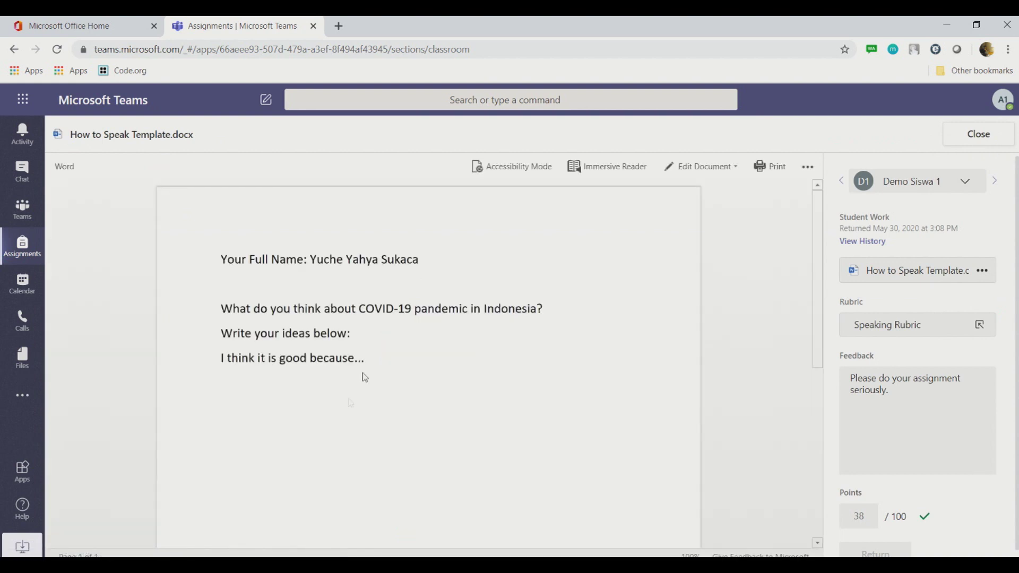
{"action": "left_click", "coordinate": [925, 330]}
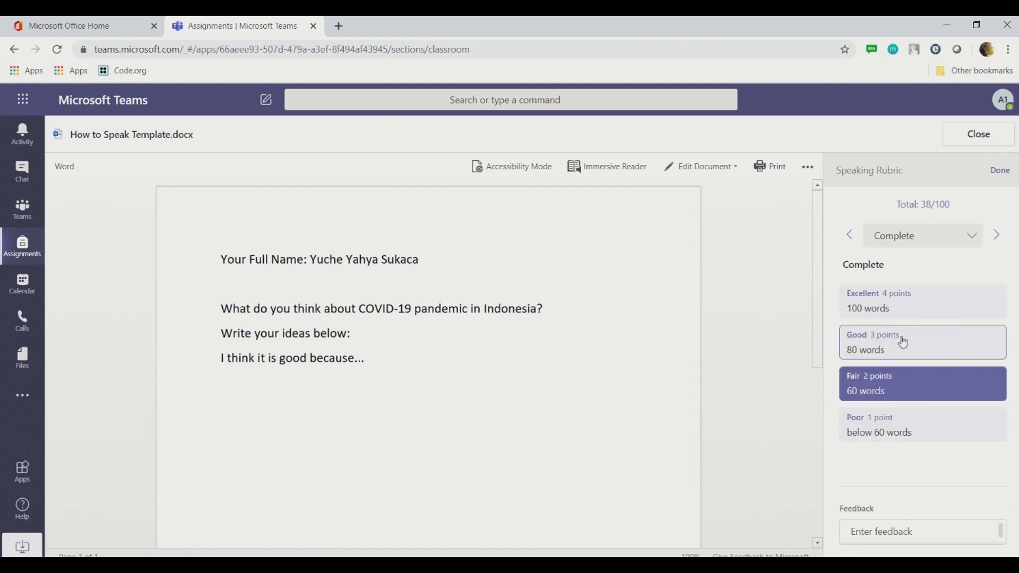
{"action": "left_click", "coordinate": [913, 344]}
{"action": "left_click", "coordinate": [998, 240]}
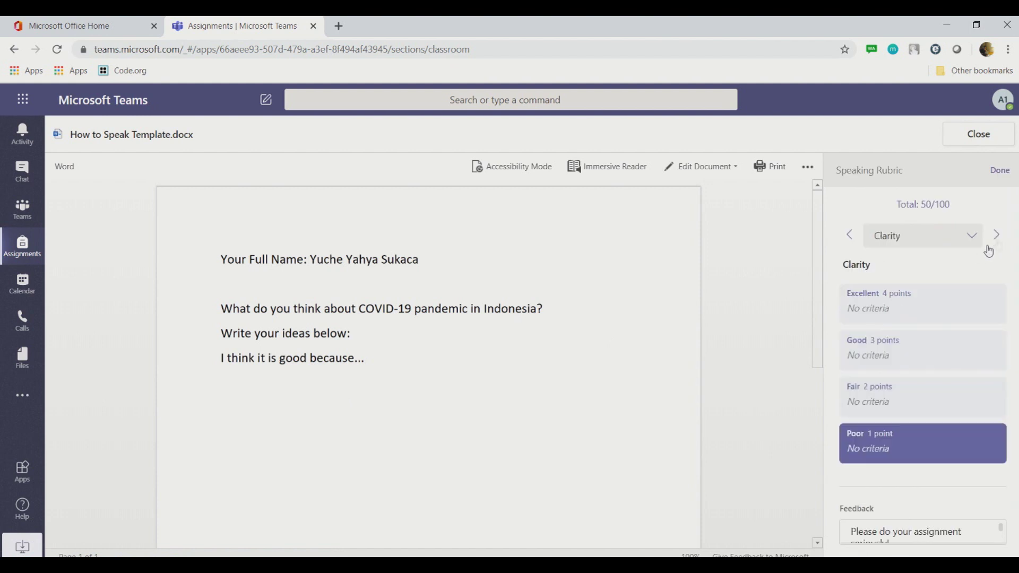
{"action": "left_click", "coordinate": [887, 350]}
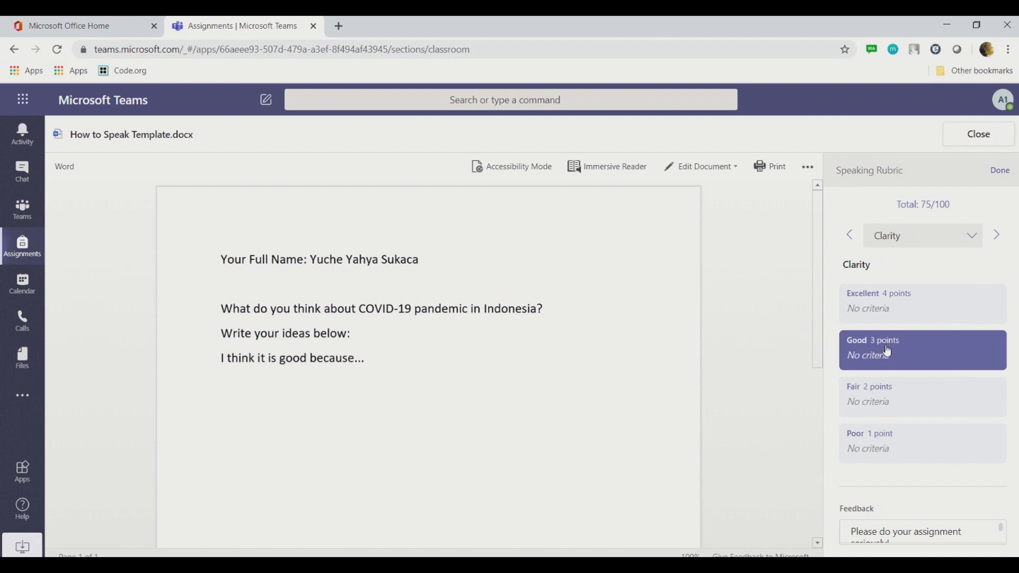
{"action": "left_click", "coordinate": [1003, 489]}
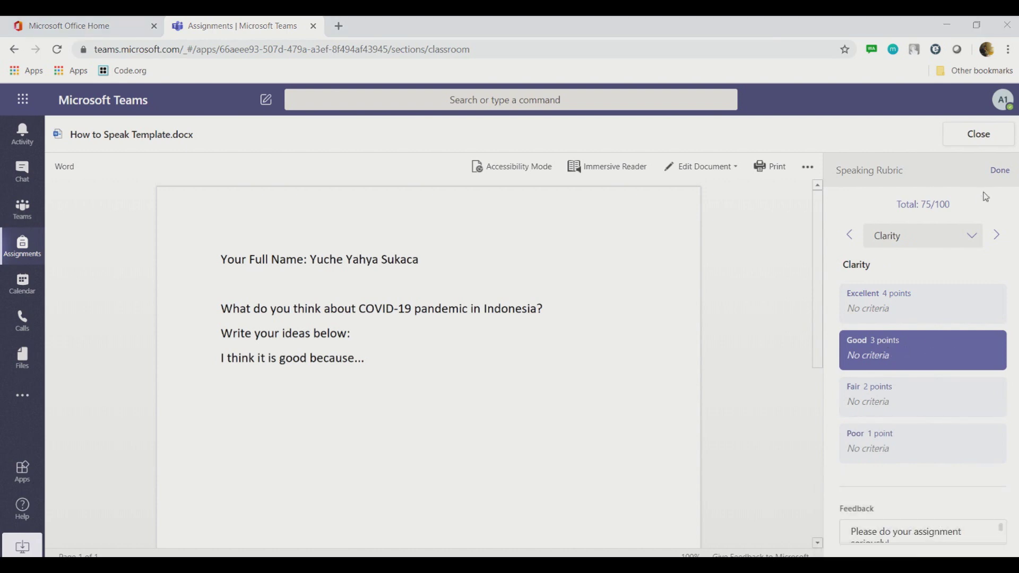
{"action": "left_click", "coordinate": [991, 171]}
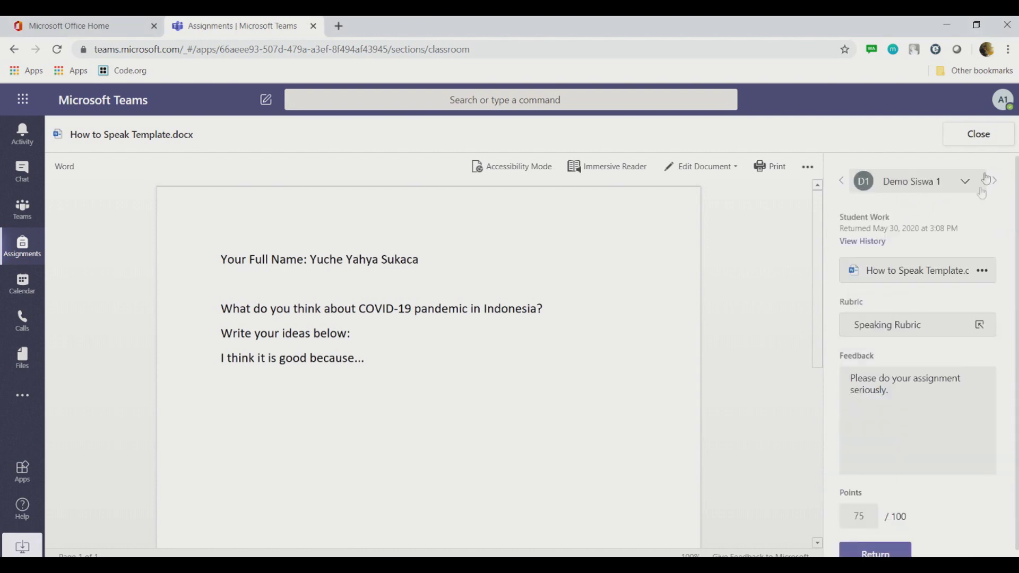
Step: Close the submission, reopen it briefly to check it, then move to the student's window
{"action": "left_click", "coordinate": [982, 137]}
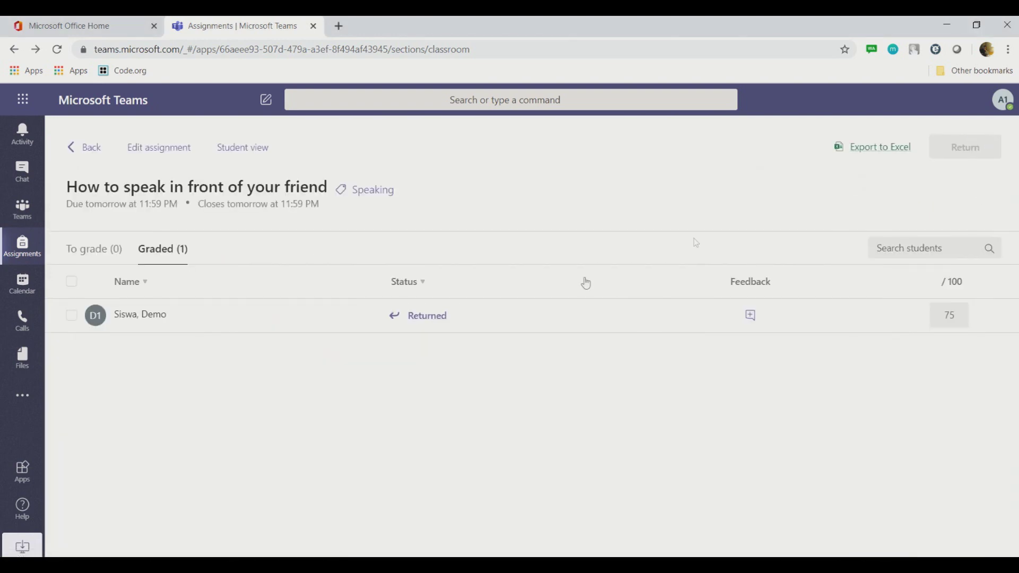
{"action": "left_click", "coordinate": [419, 316]}
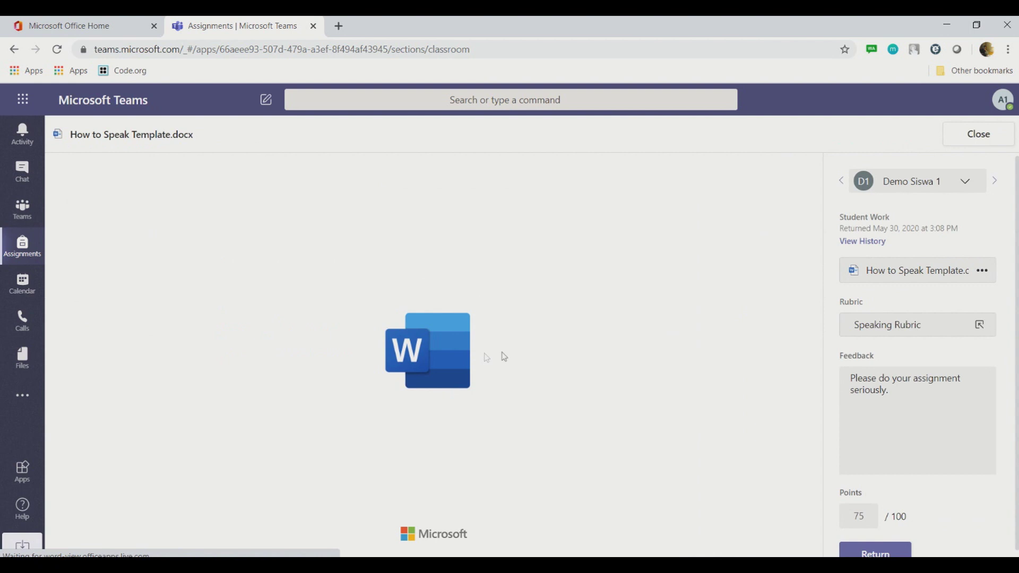
{"action": "left_click", "coordinate": [993, 143]}
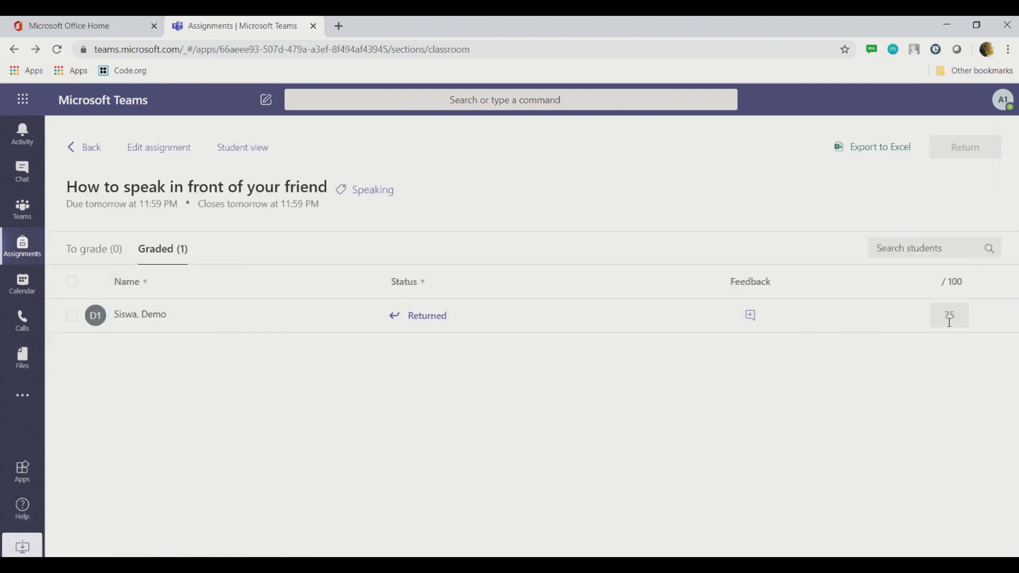
{"action": "left_click", "coordinate": [413, 526]}
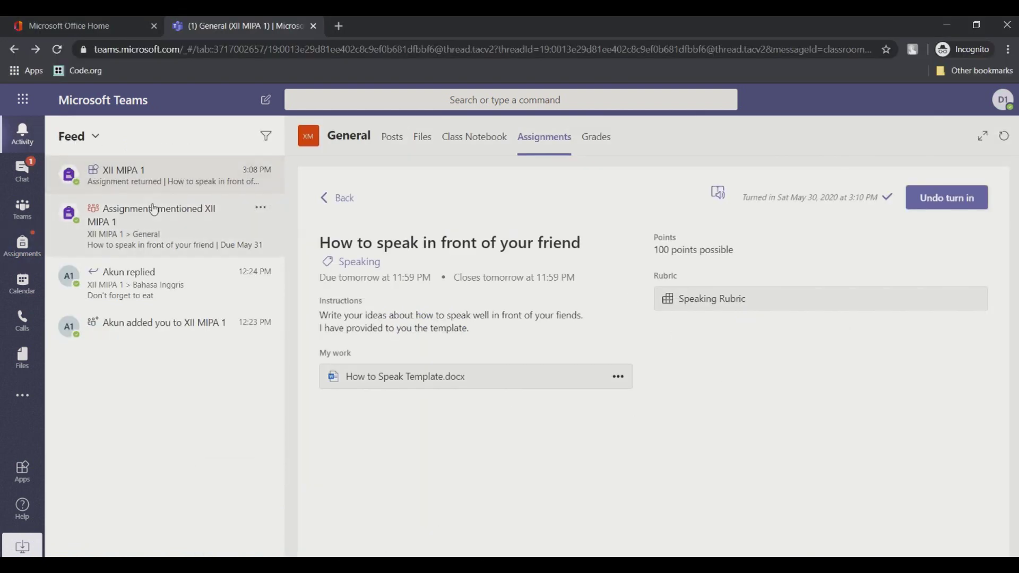
Step: As the student, open XII MIPA 1's How to speak assignment showing 38/100, then return to the teacher
{"action": "left_click", "coordinate": [29, 250]}
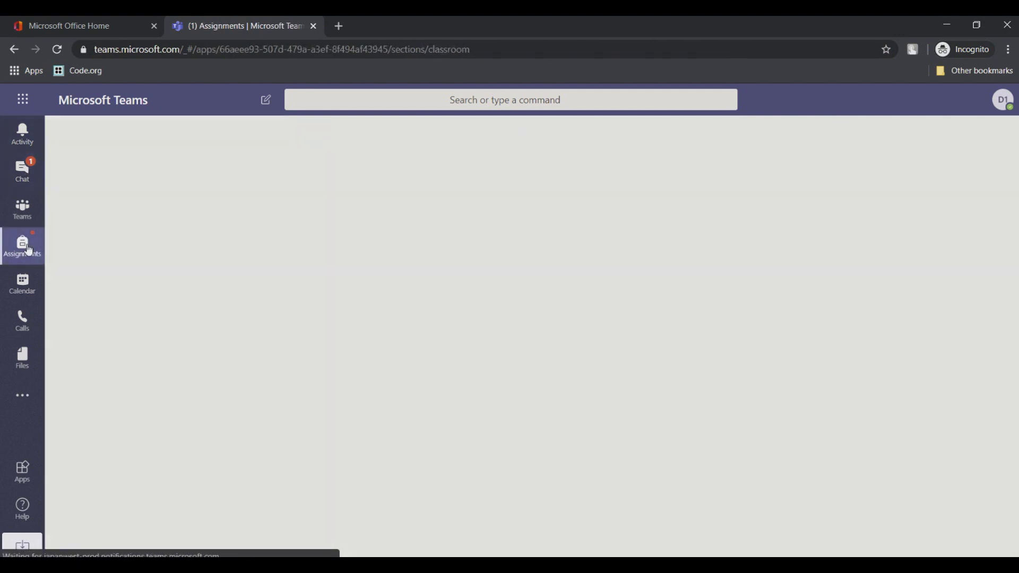
{"action": "left_click", "coordinate": [365, 250]}
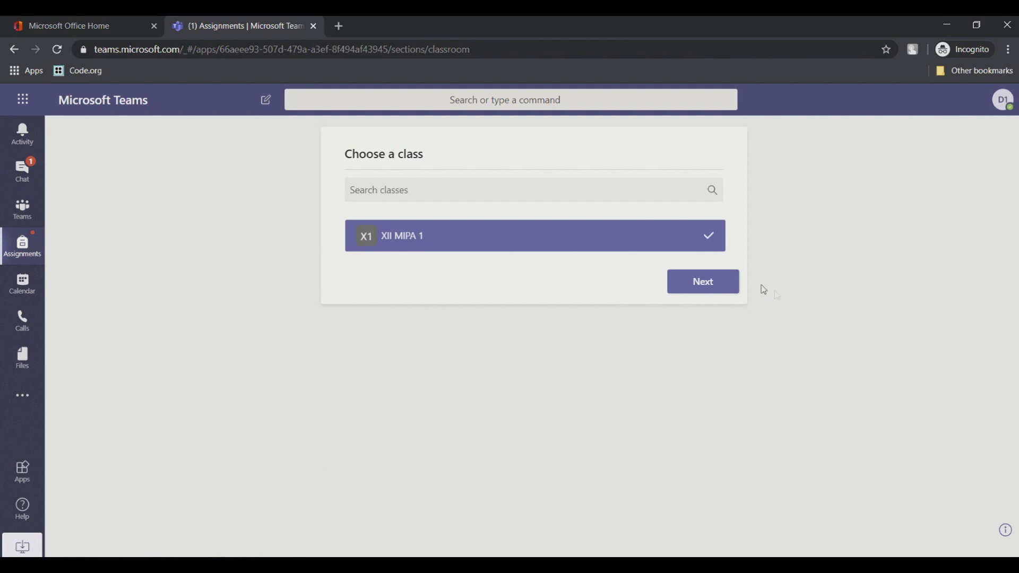
{"action": "left_click", "coordinate": [734, 287]}
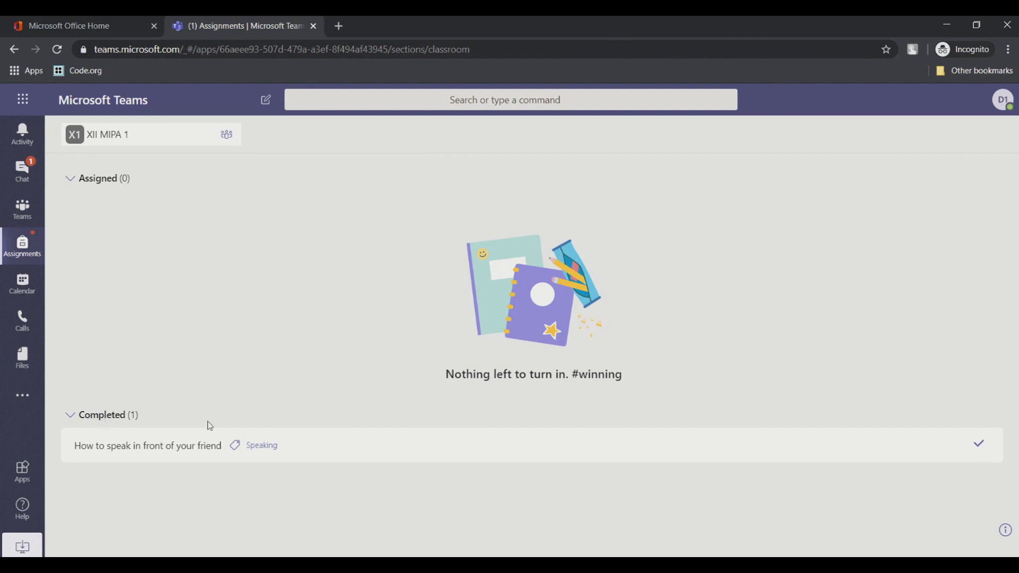
{"action": "left_click", "coordinate": [182, 452]}
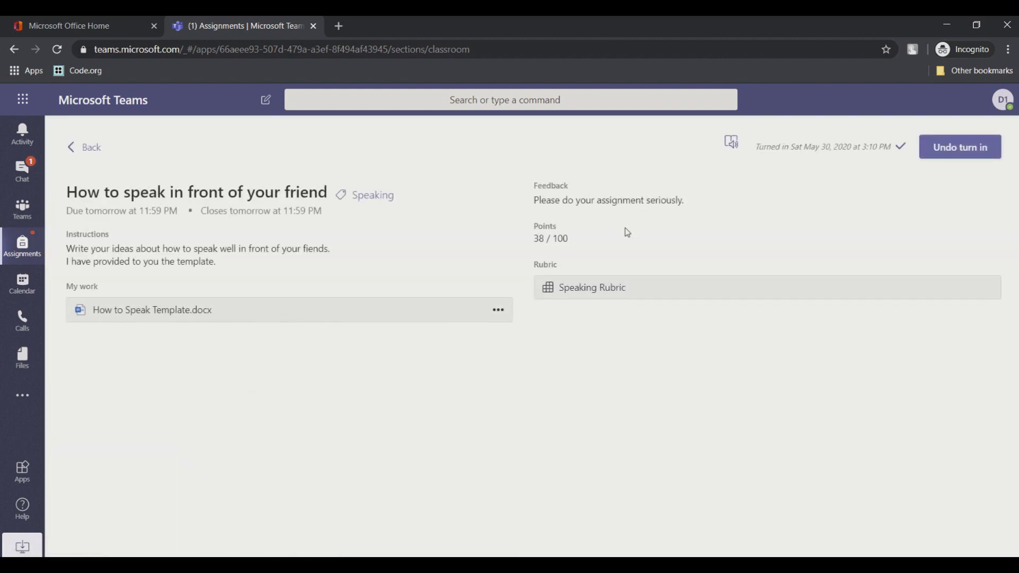
{"action": "mouse_move", "coordinate": [344, 565]}
{"action": "left_click", "coordinate": [298, 521]}
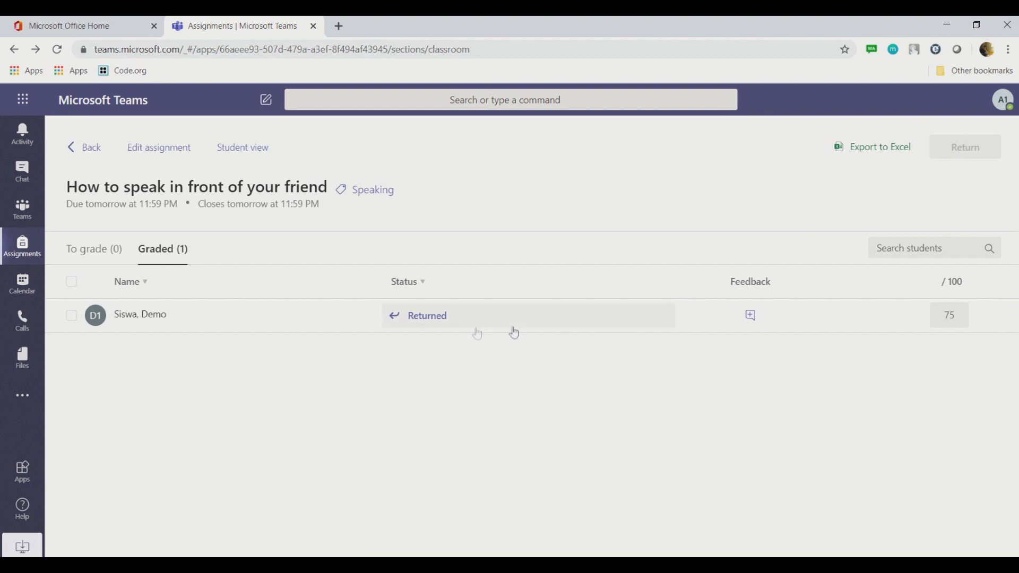
Step: Check the teacher's graded students list, then reload the assignment page in the student's browser window
{"action": "left_click", "coordinate": [114, 253]}
{"action": "left_click", "coordinate": [165, 255]}
{"action": "left_click", "coordinate": [427, 513]}
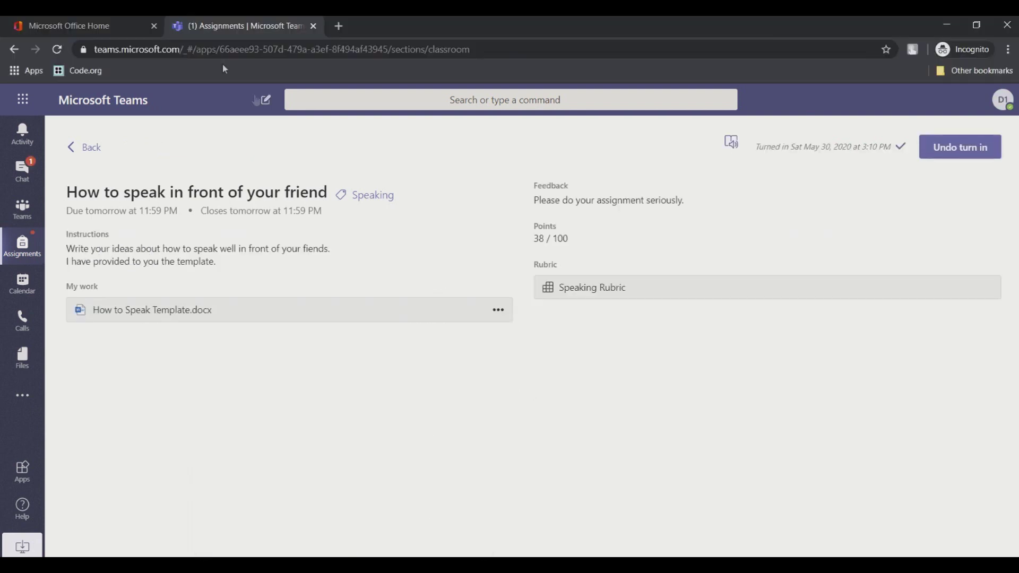
{"action": "left_click", "coordinate": [63, 47]}
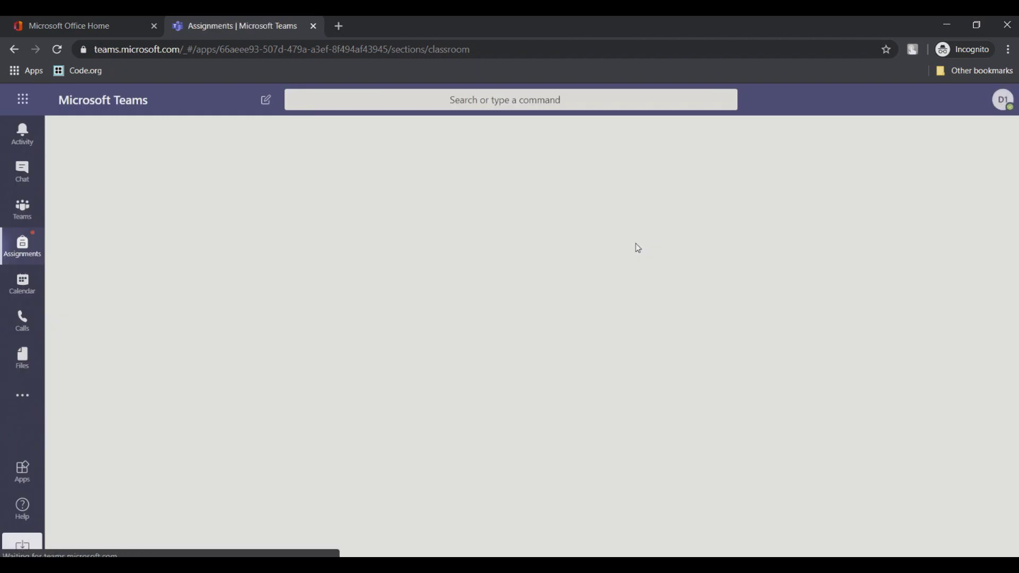
Step: As the student, open the completed 'How to speak in front of your friend' assignment in XII MIPA 1
{"action": "left_click", "coordinate": [615, 244]}
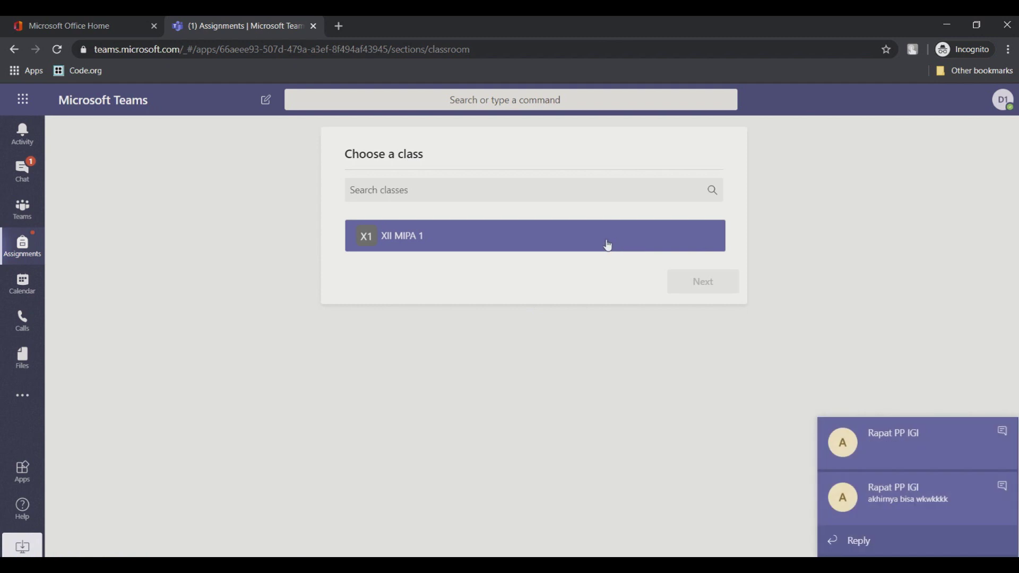
{"action": "left_click", "coordinate": [1002, 432]}
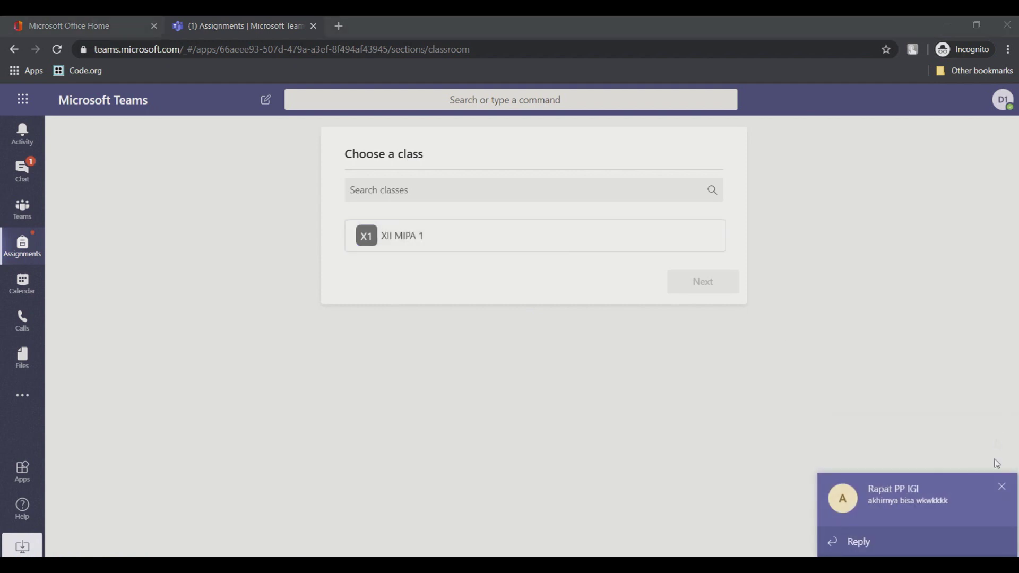
{"action": "left_click", "coordinate": [1003, 490]}
{"action": "left_click", "coordinate": [456, 247]}
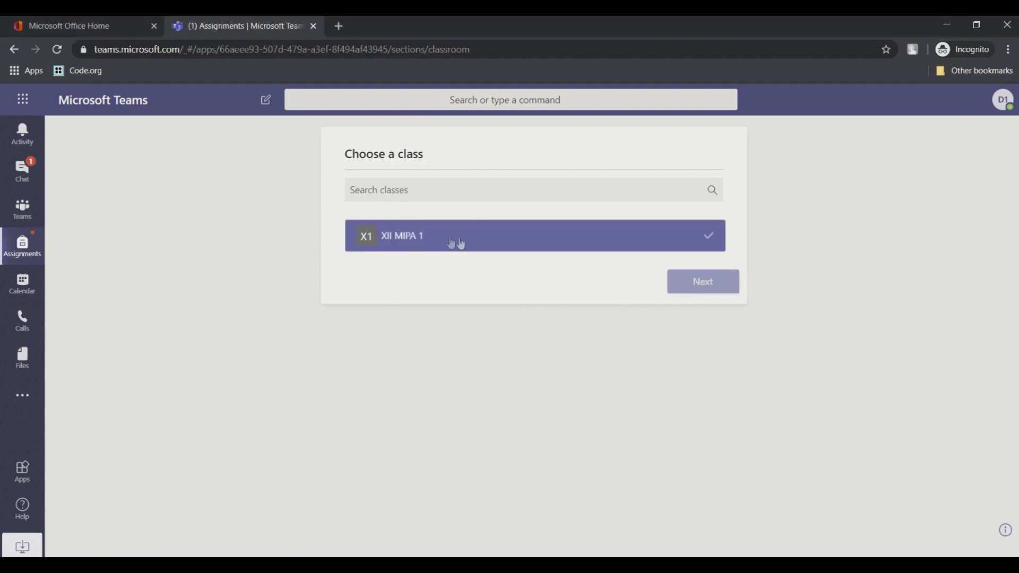
{"action": "left_click", "coordinate": [688, 288]}
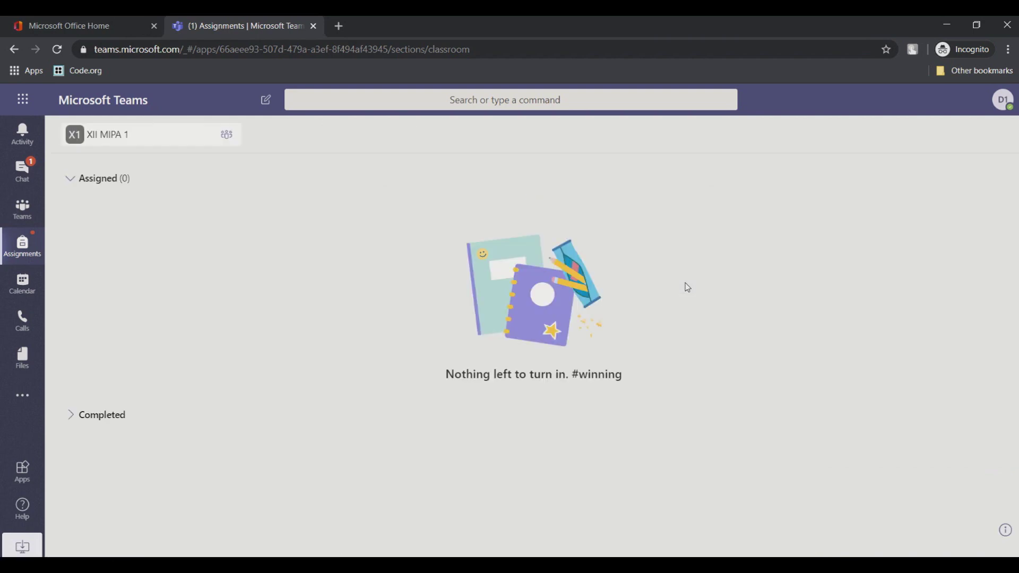
{"action": "left_click", "coordinate": [103, 417]}
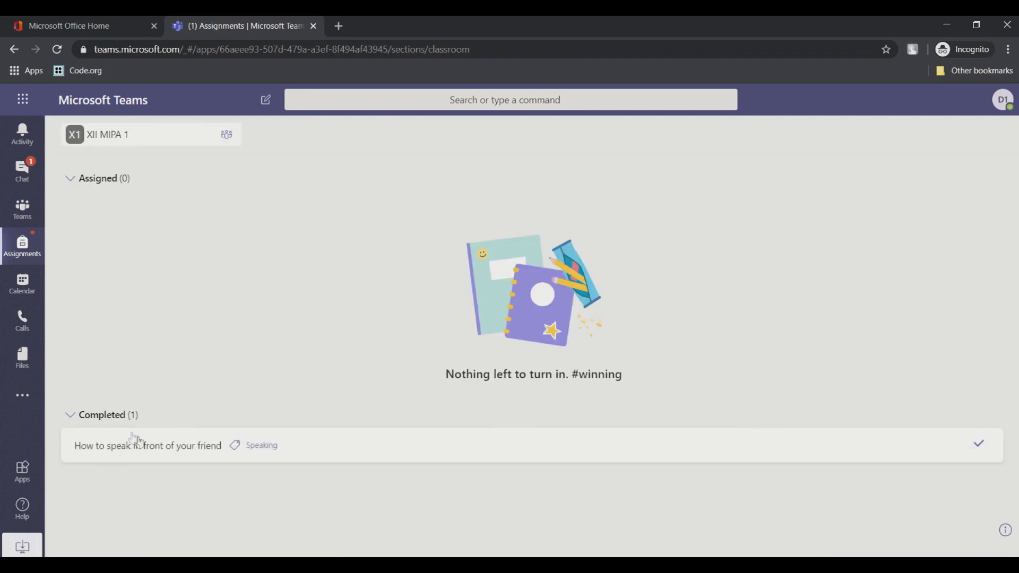
{"action": "left_click", "coordinate": [142, 445]}
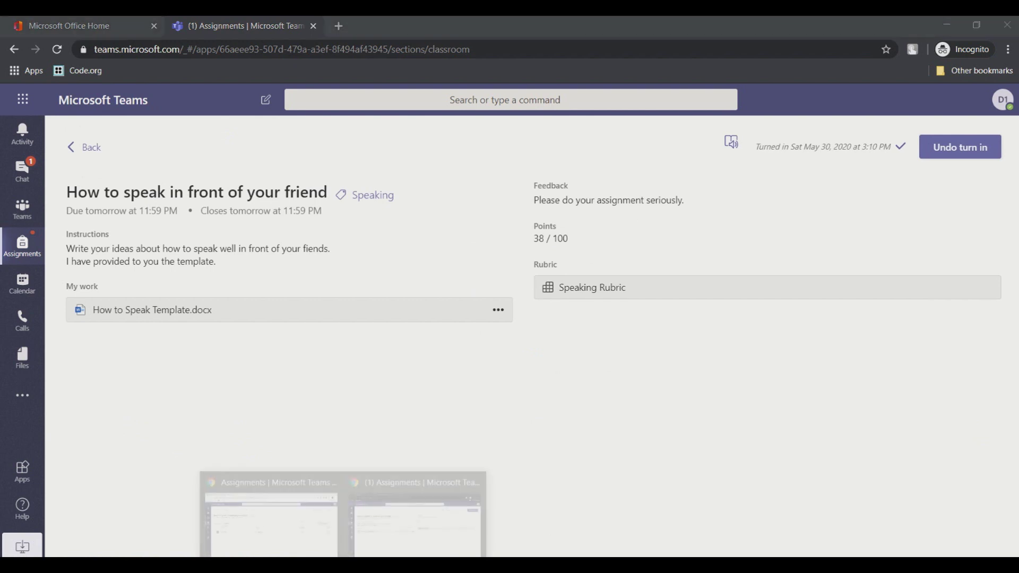
{"action": "left_click", "coordinate": [310, 532]}
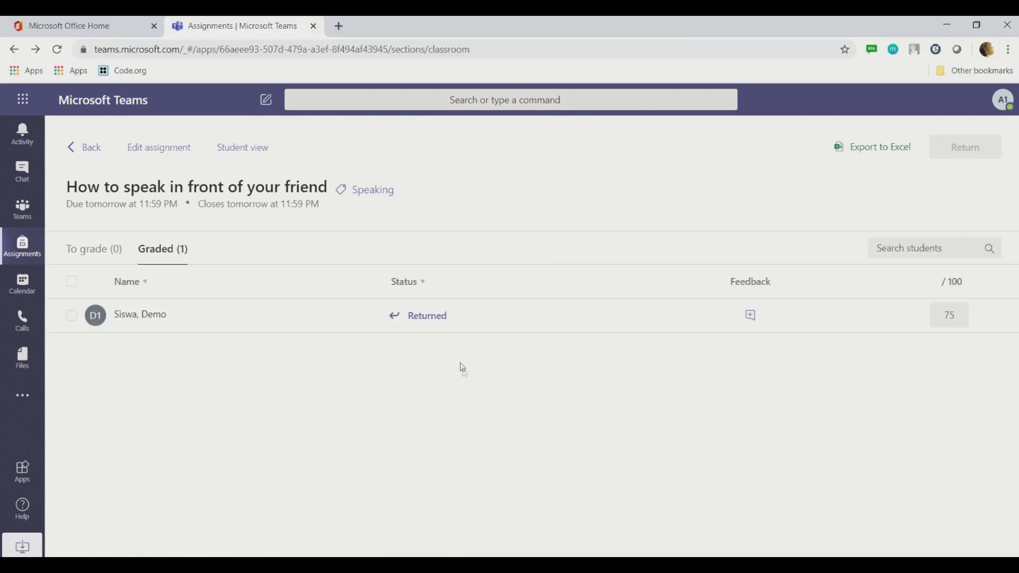
Step: Return the student's speaking work, scored 75/100, from the review pane and the graded list
{"action": "left_click", "coordinate": [155, 318]}
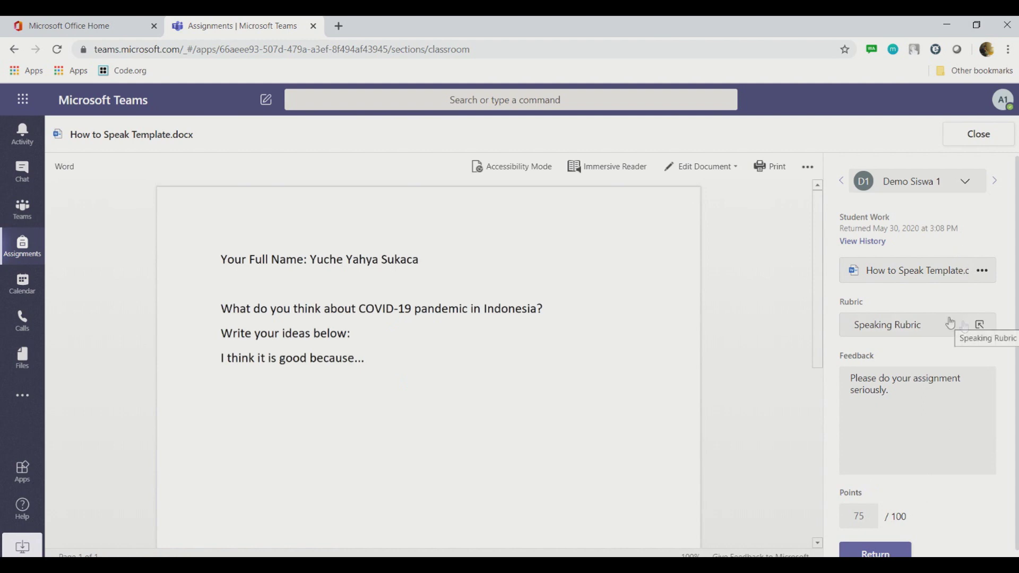
{"action": "left_click_drag", "start_coordinate": [818, 203], "coordinate": [815, 418]}
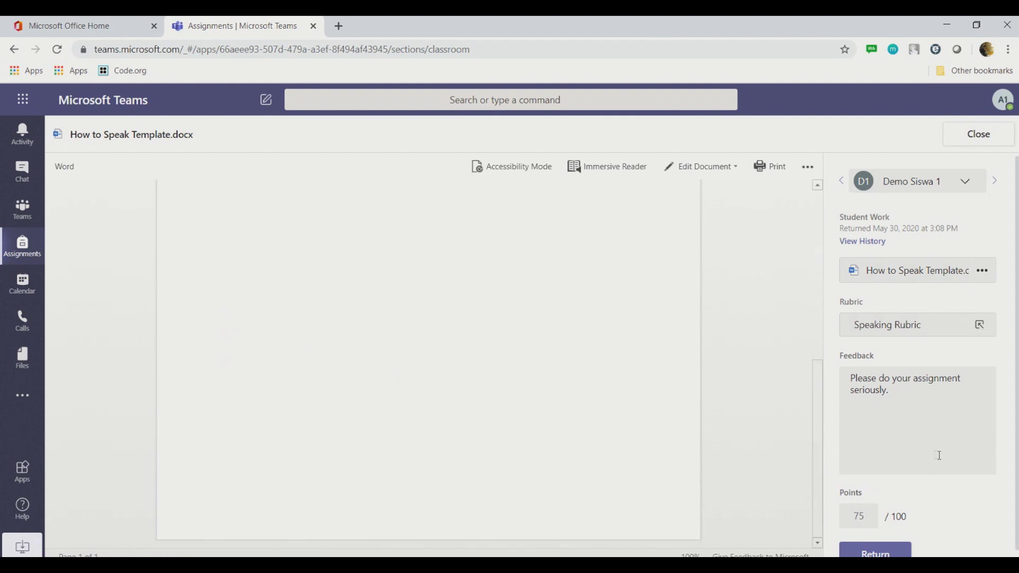
{"action": "left_click", "coordinate": [886, 554]}
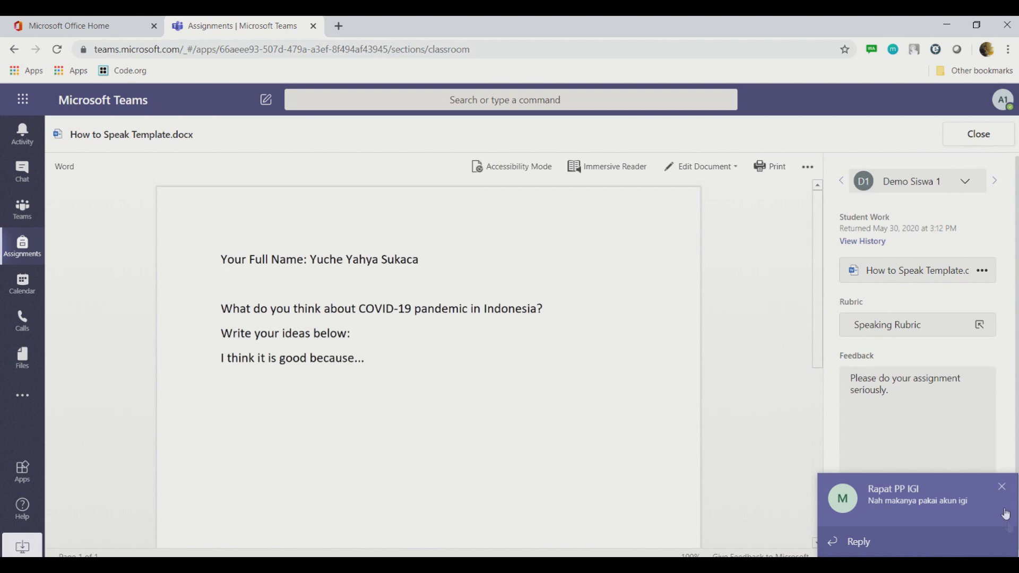
{"action": "left_click", "coordinate": [1003, 488]}
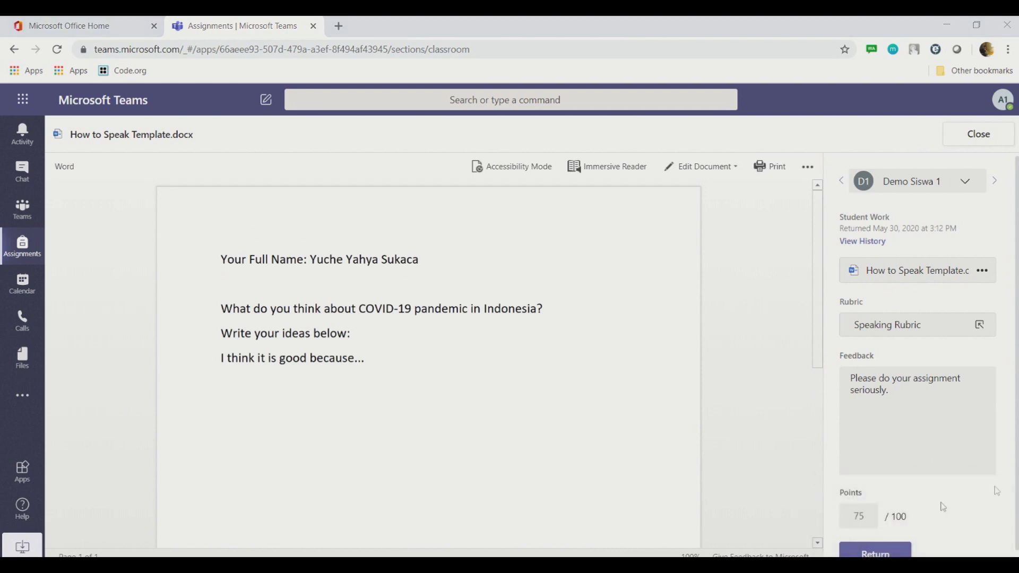
{"action": "left_click", "coordinate": [979, 136]}
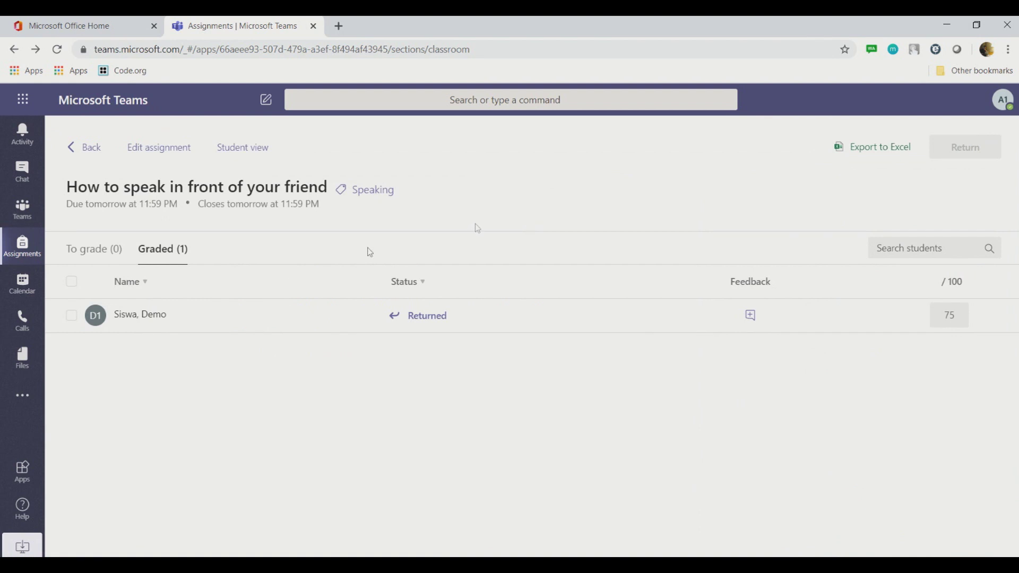
{"action": "left_click", "coordinate": [72, 316]}
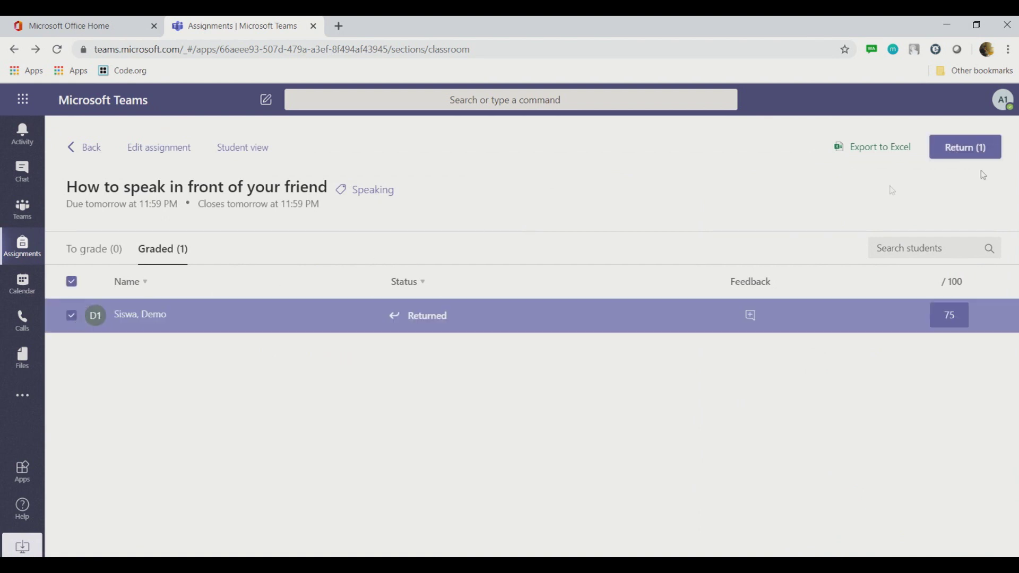
{"action": "left_click", "coordinate": [995, 147]}
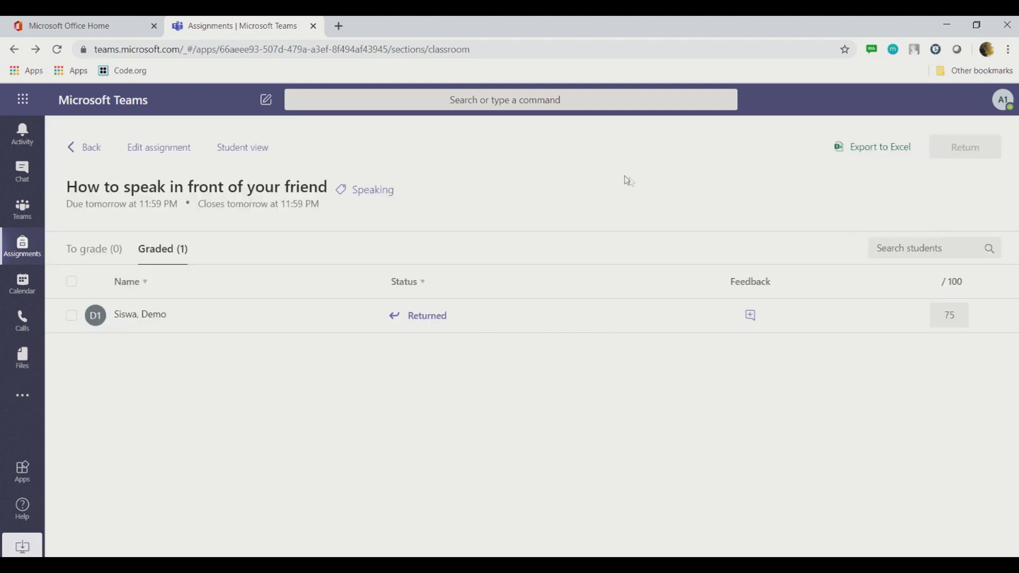
Step: Confirm in the student's Activity feed and Grades tab that the assignment shows 75/100, then return to the teacher's window
{"action": "left_click", "coordinate": [1003, 488]}
{"action": "left_click", "coordinate": [1003, 488]}
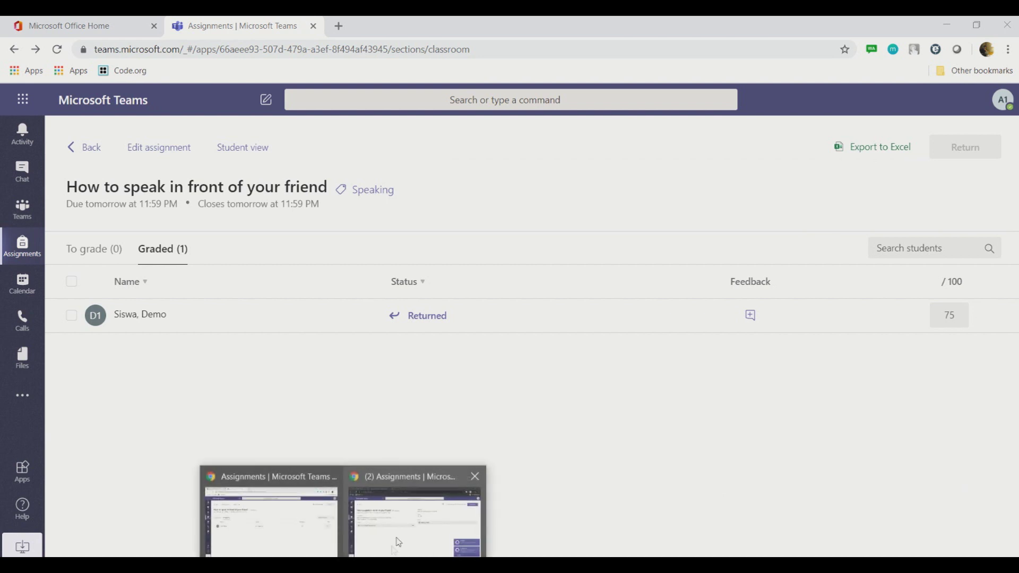
{"action": "left_click", "coordinate": [411, 512]}
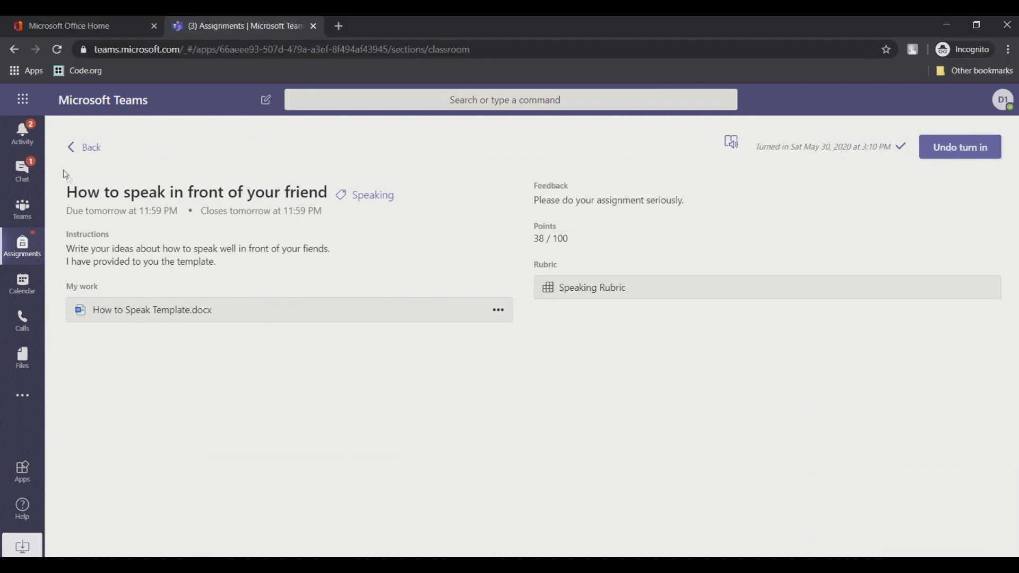
{"action": "left_click", "coordinate": [29, 138]}
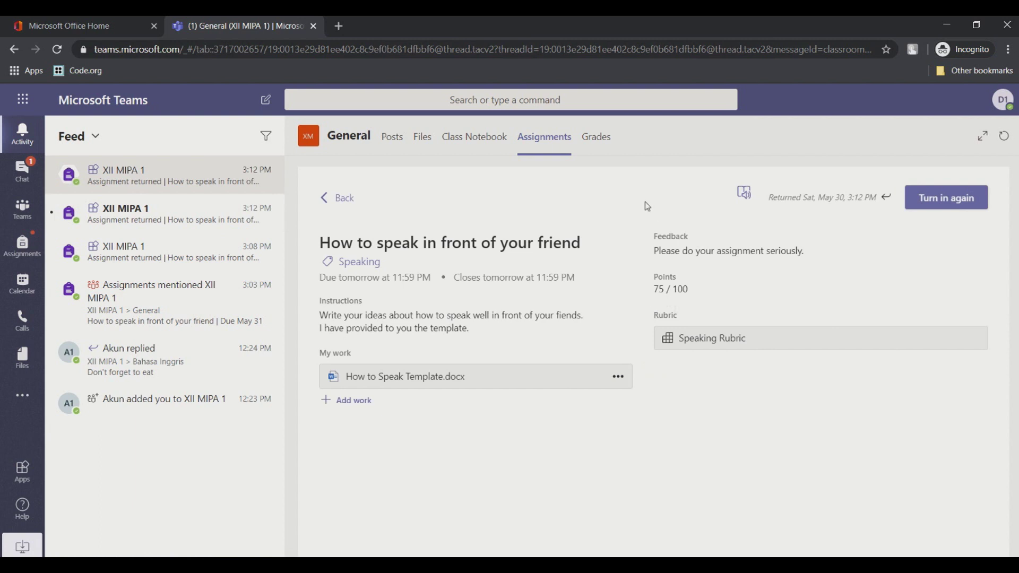
{"action": "left_click", "coordinate": [597, 138]}
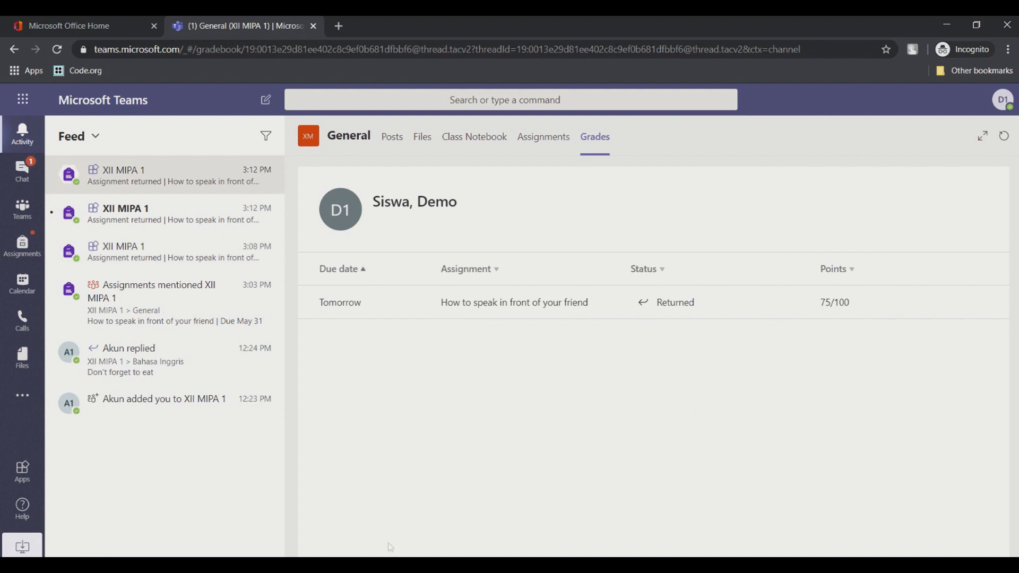
{"action": "left_click", "coordinate": [344, 565]}
{"action": "left_click", "coordinate": [303, 537]}
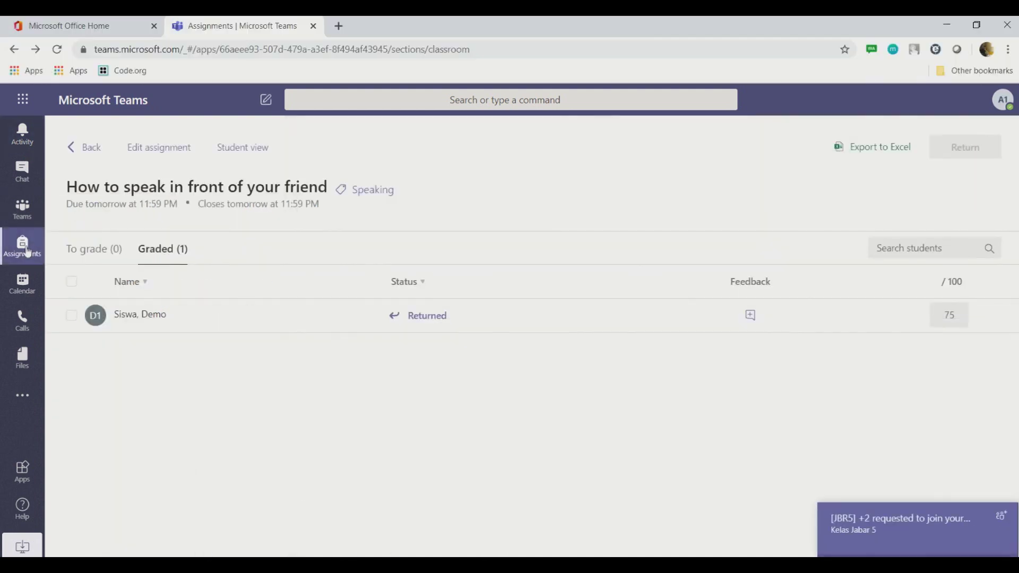
Step: Check the student's 75 in the XII MIPA 1 General channel's Grades tab, then go to Assignments
{"action": "left_click", "coordinate": [31, 216]}
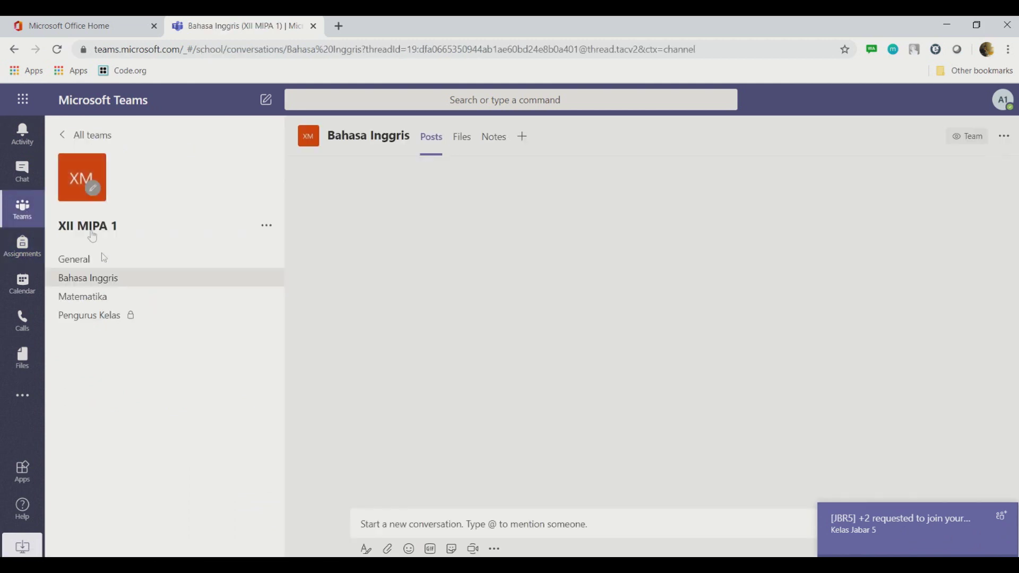
{"action": "left_click", "coordinate": [87, 260]}
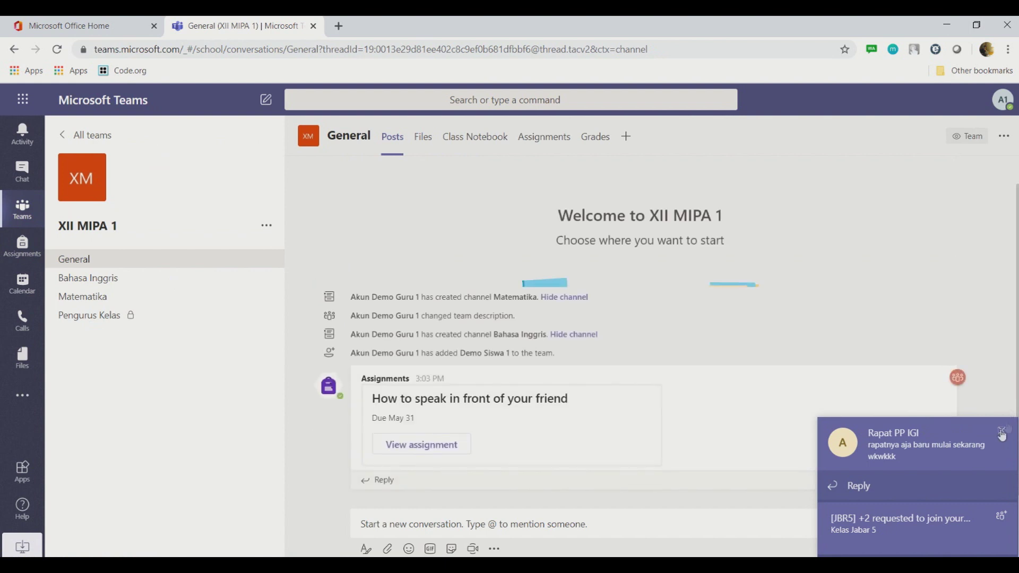
{"action": "left_click", "coordinate": [1002, 487]}
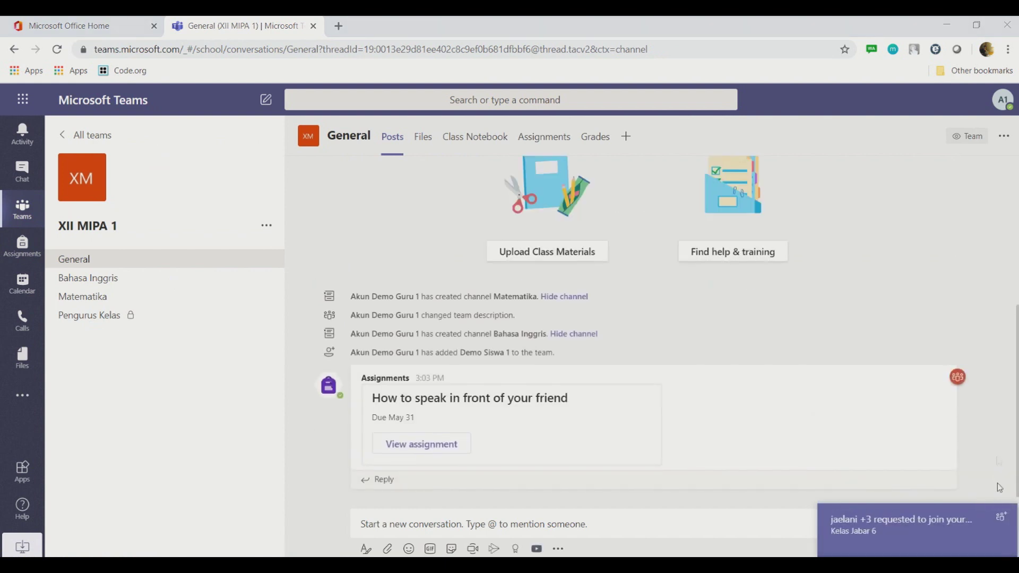
{"action": "left_click", "coordinate": [601, 143]}
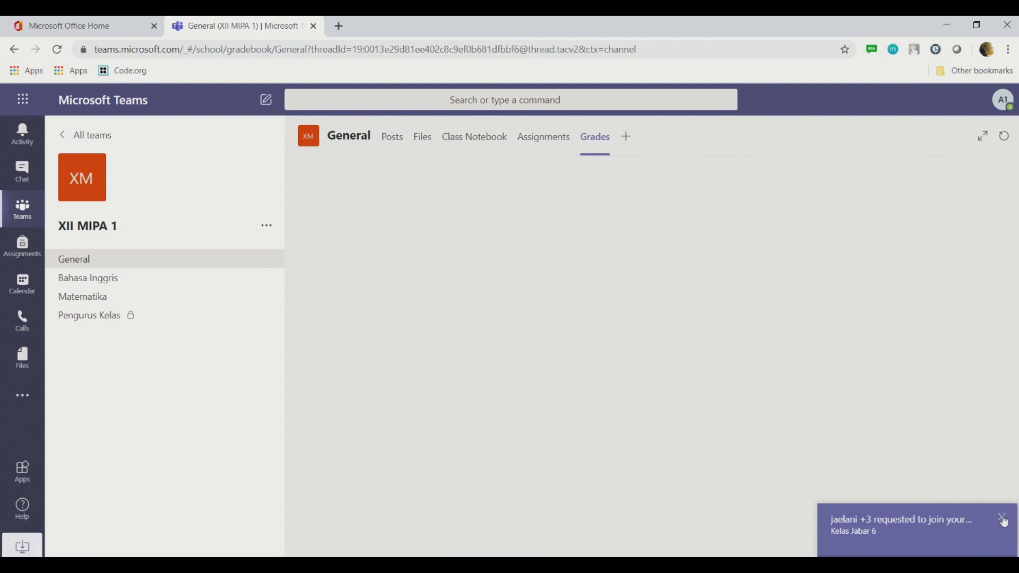
{"action": "left_click", "coordinate": [1002, 520]}
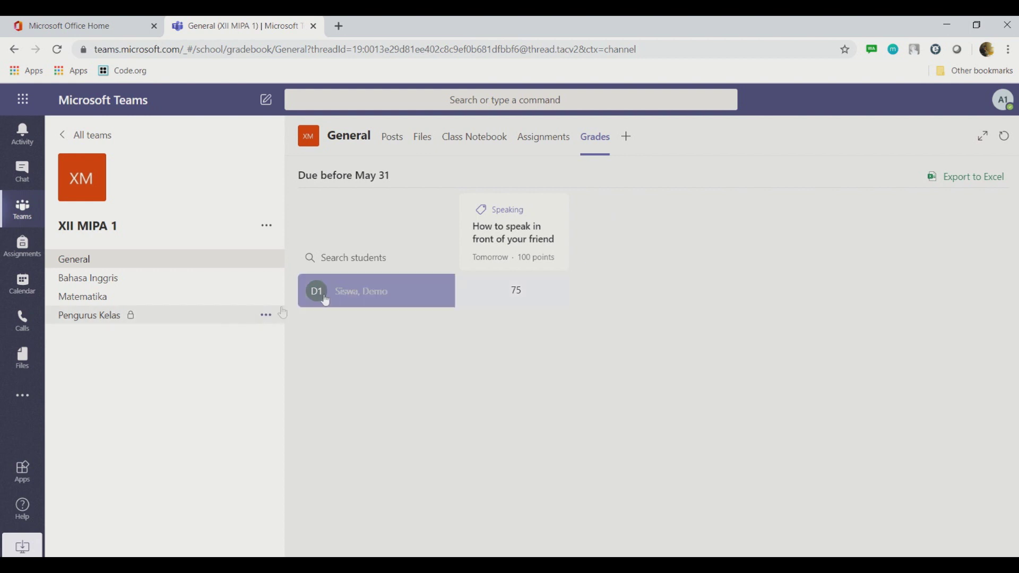
{"action": "left_click", "coordinate": [343, 260]}
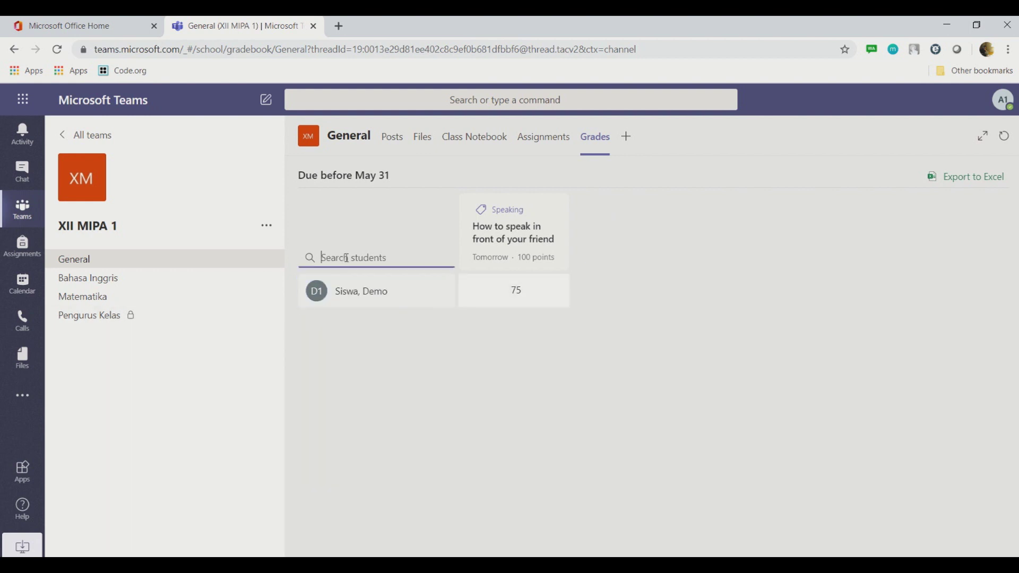
{"action": "left_click", "coordinate": [556, 293]}
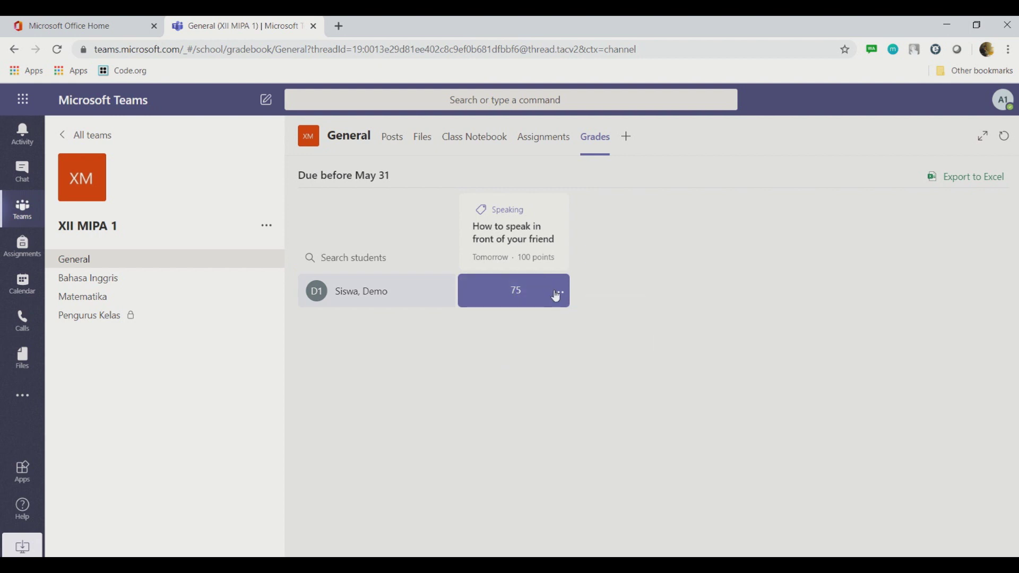
{"action": "left_click", "coordinate": [581, 319]}
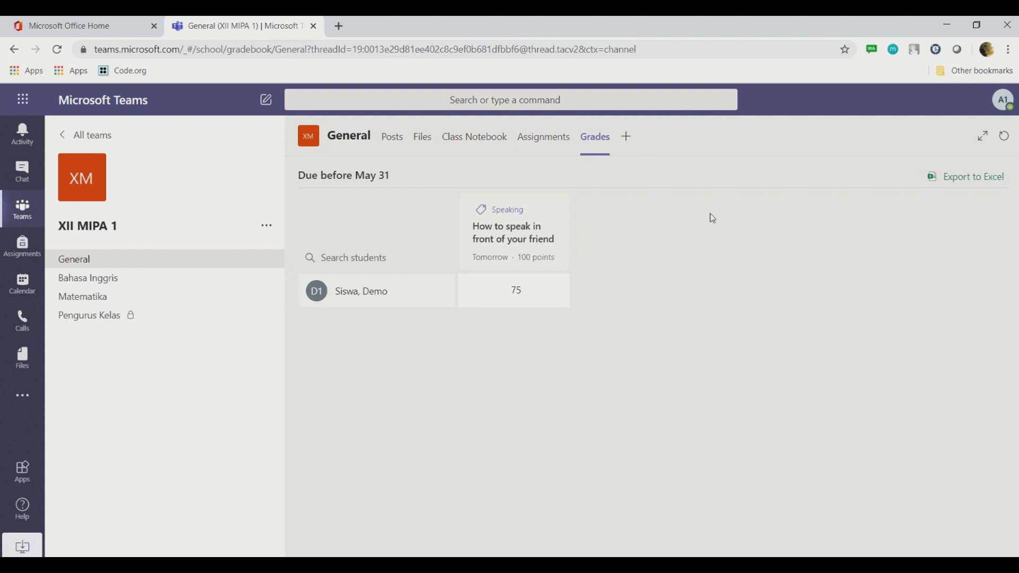
{"action": "left_click", "coordinate": [543, 143]}
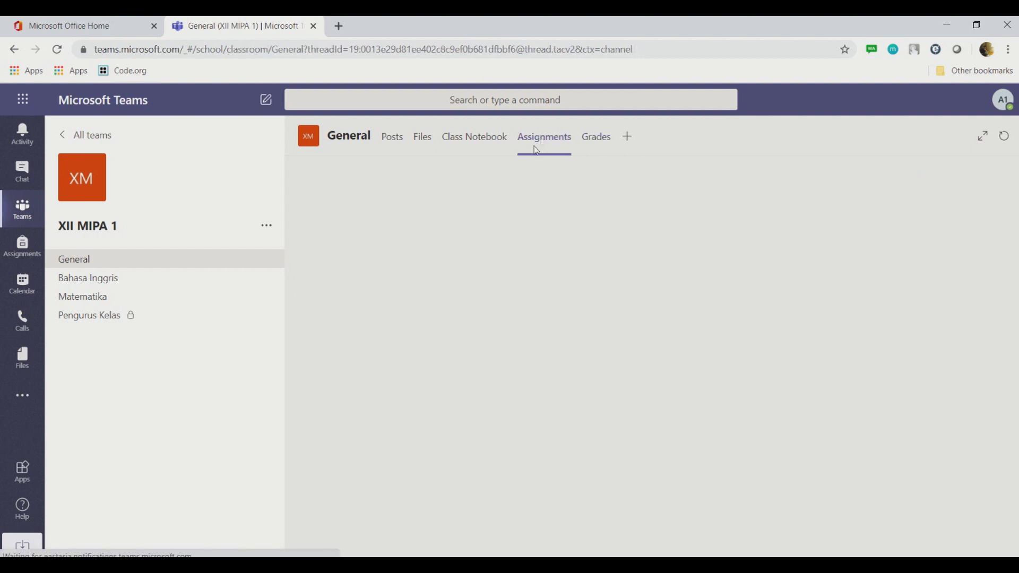